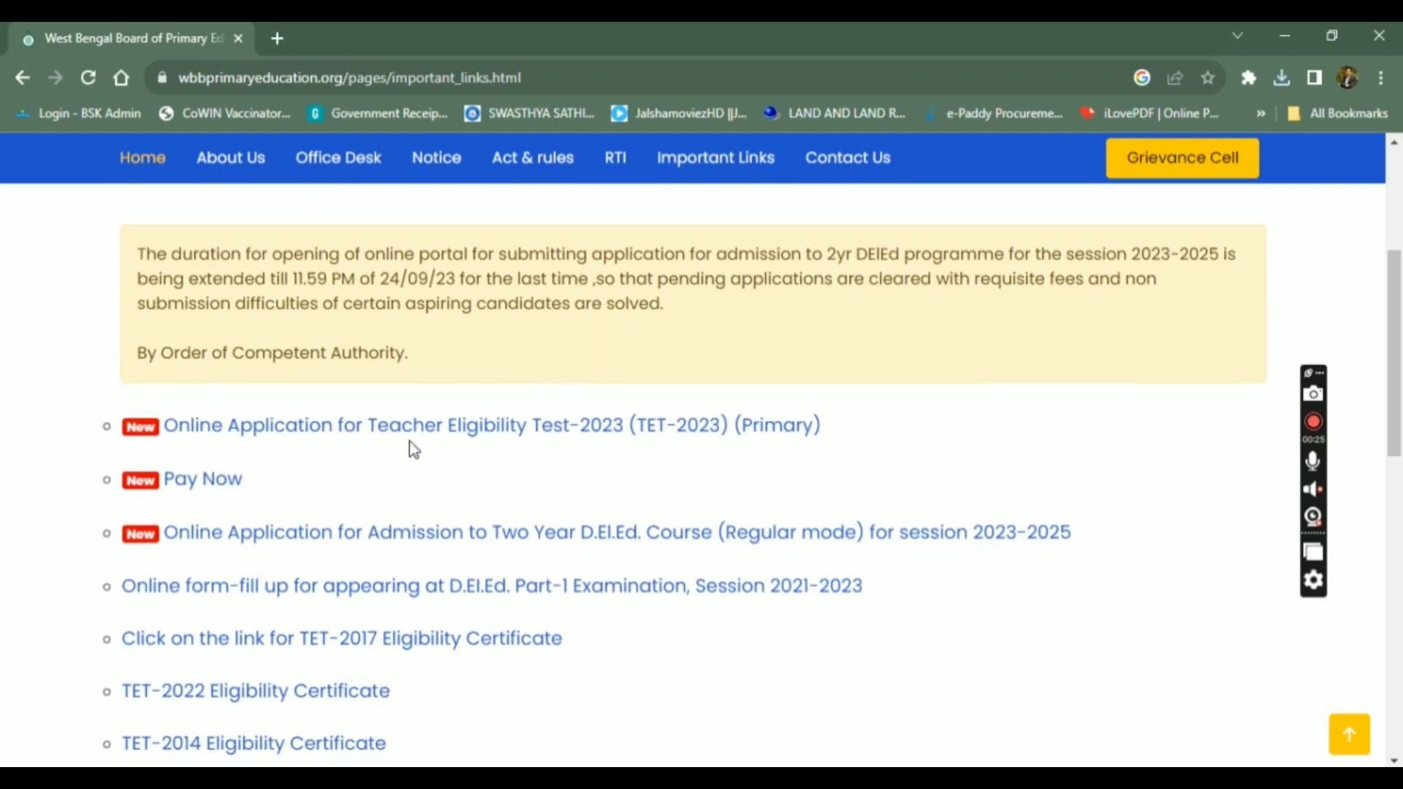
Step: Open 'Online Application for Teacher Eligibility Test-2023 (TET-2023) (Primary)' from Important Links in a new tab
click(293, 439)
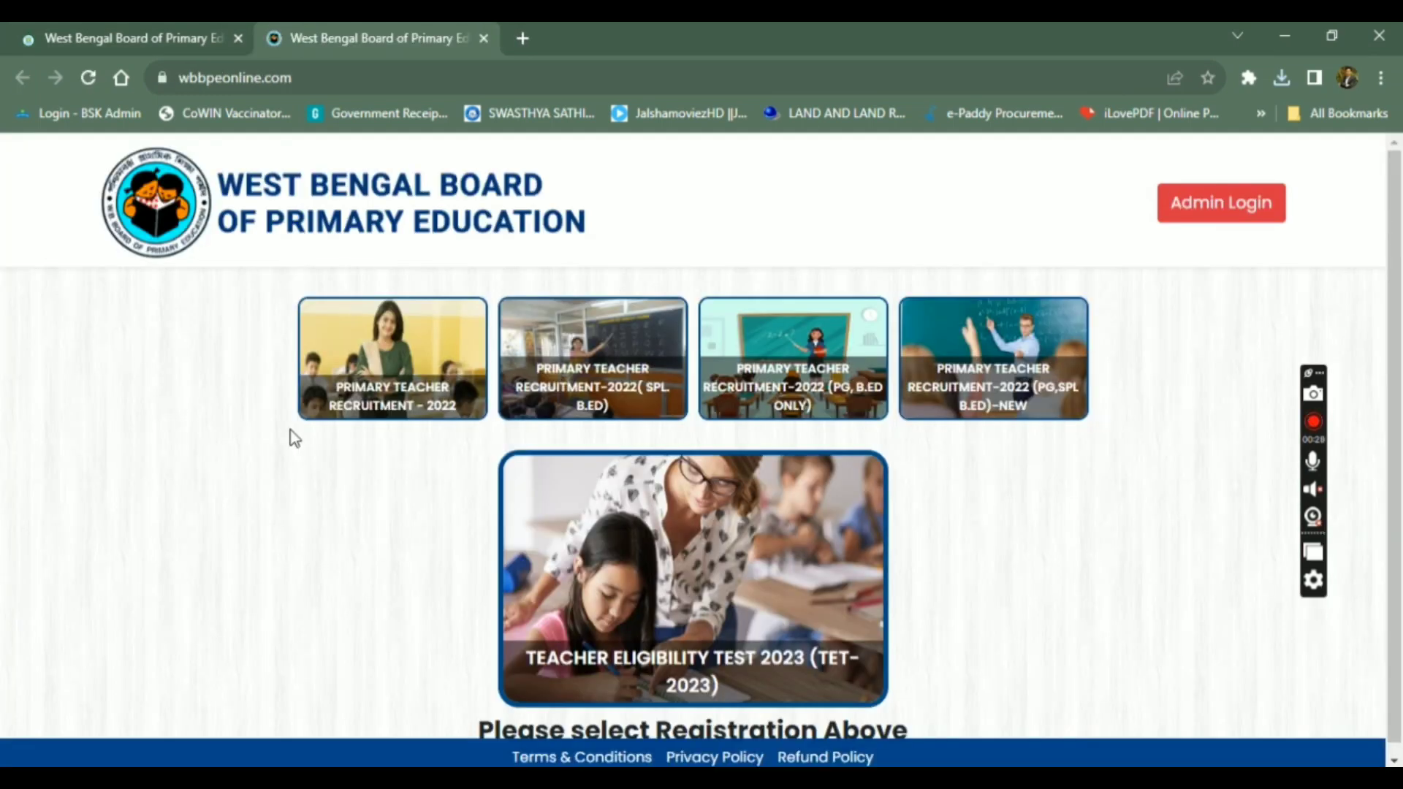
Step: Choose the Teacher Eligibility Test 2023 card and start its TET-2023 application
click(691, 667)
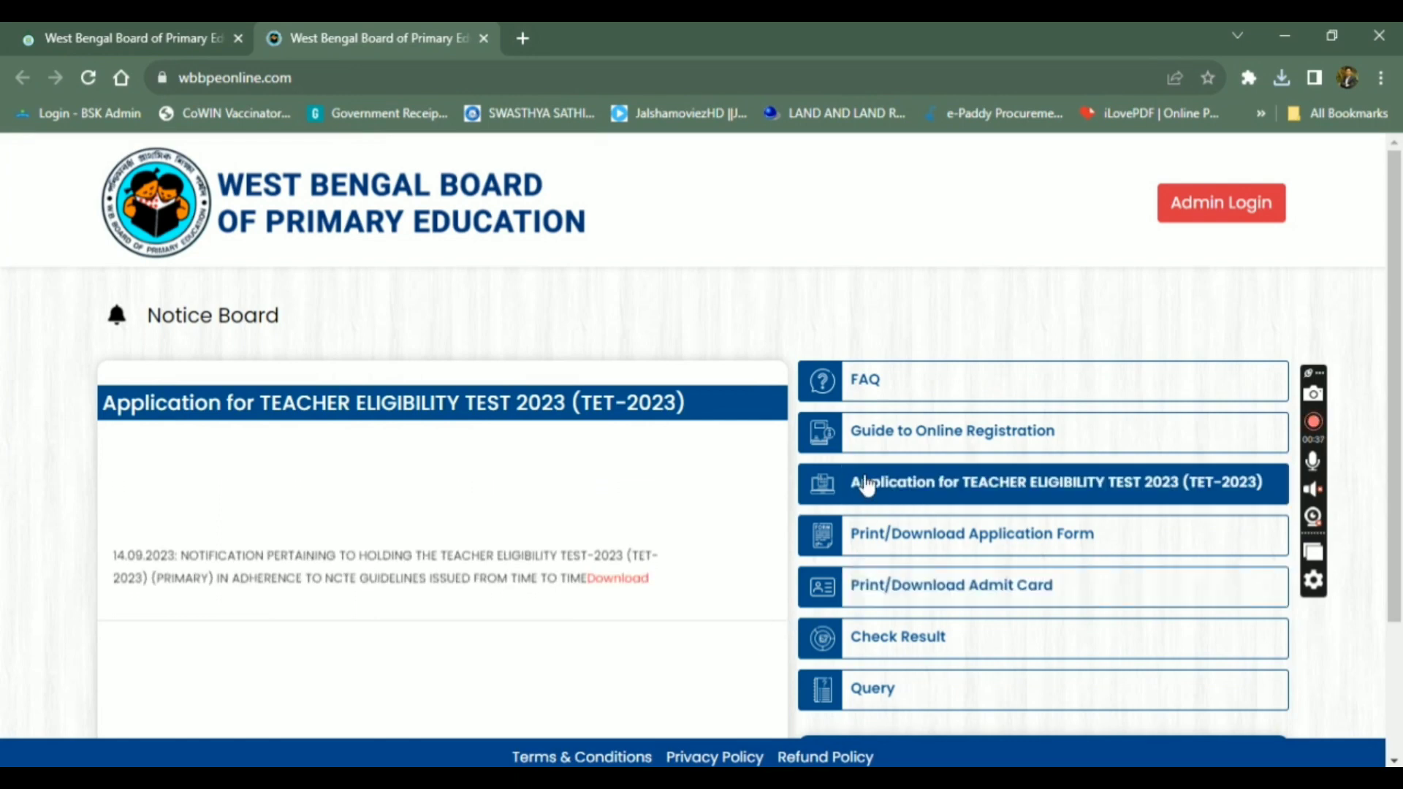
click(907, 488)
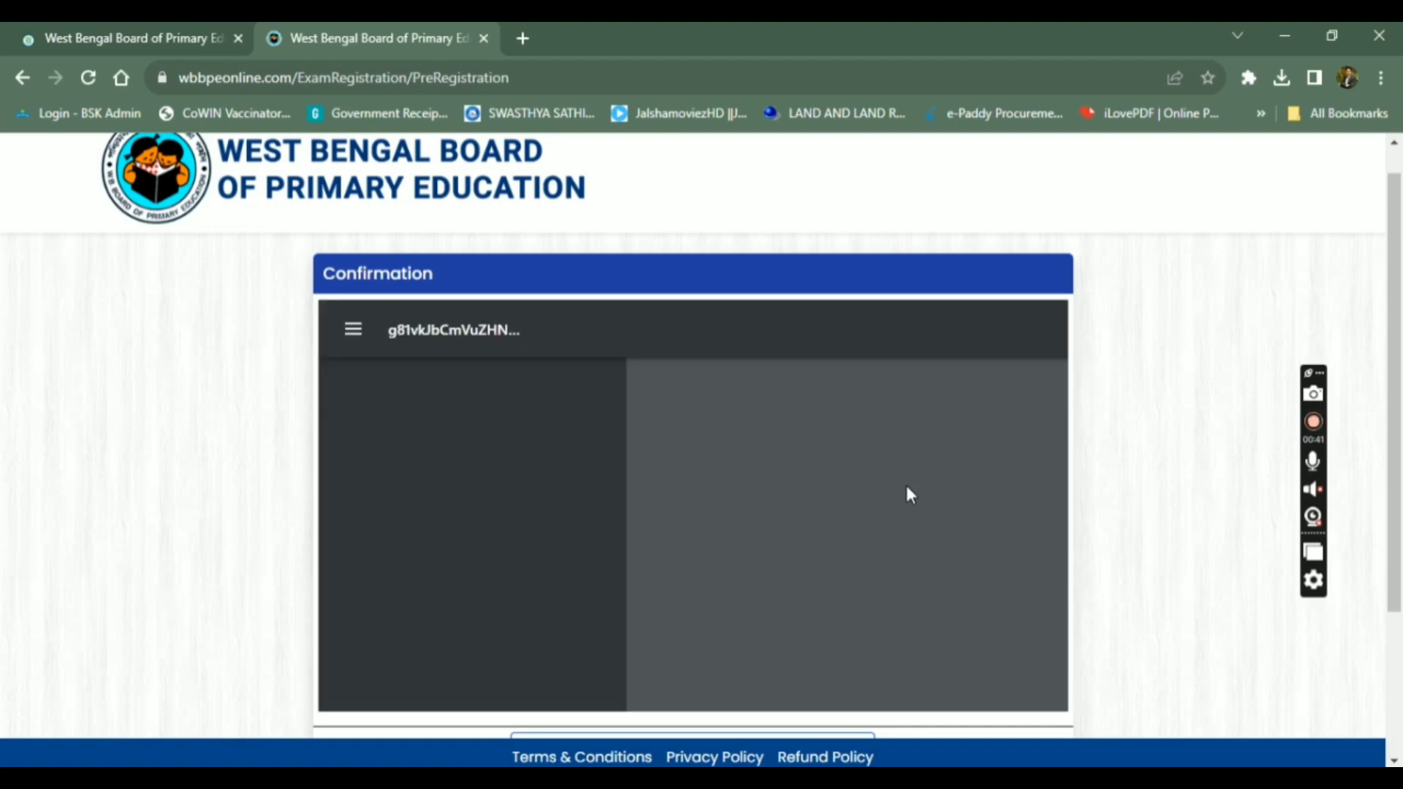
Step: Enter the applicant's e-mail address and mobile number, then request the OTP and dismiss the confirmation
scroll(906, 487, down, 3)
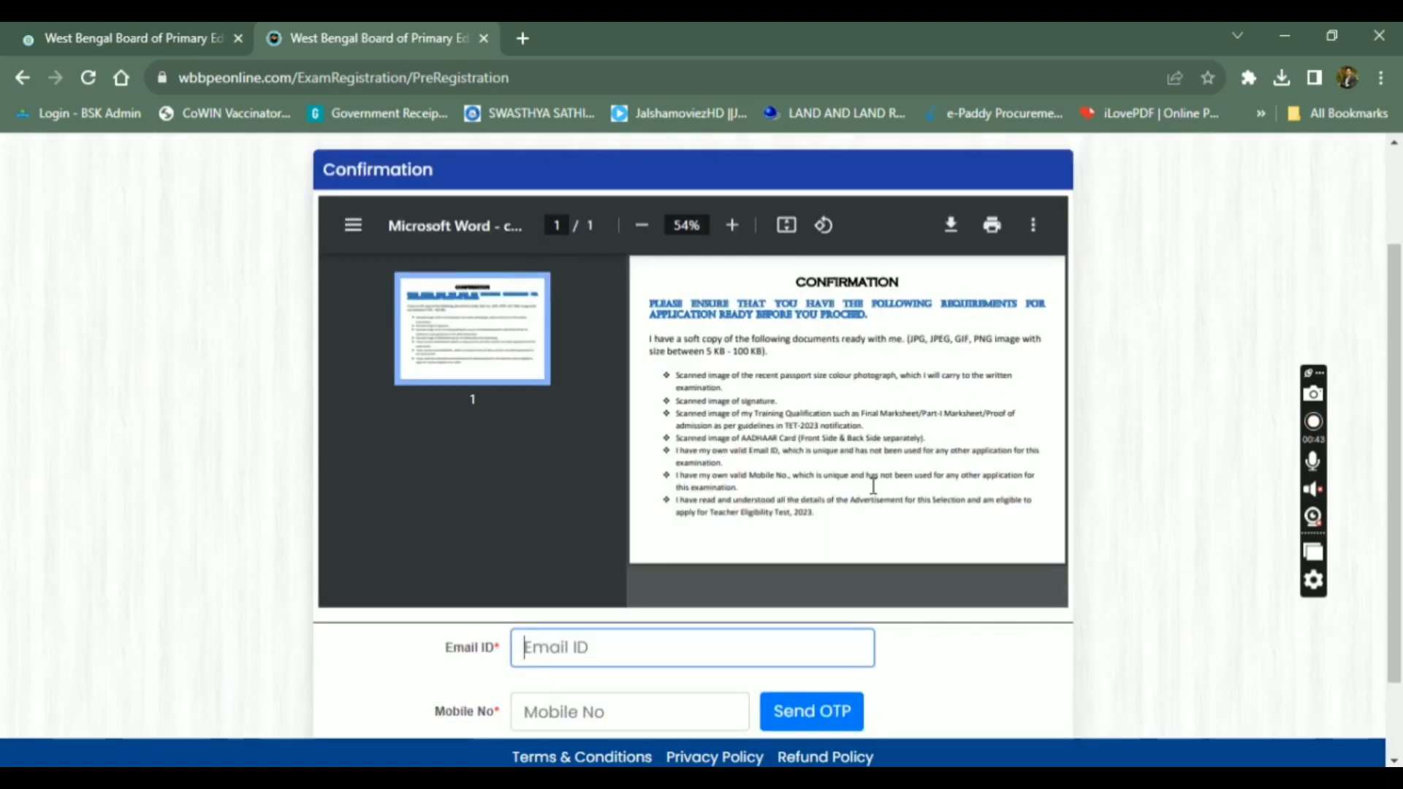
click(592, 552)
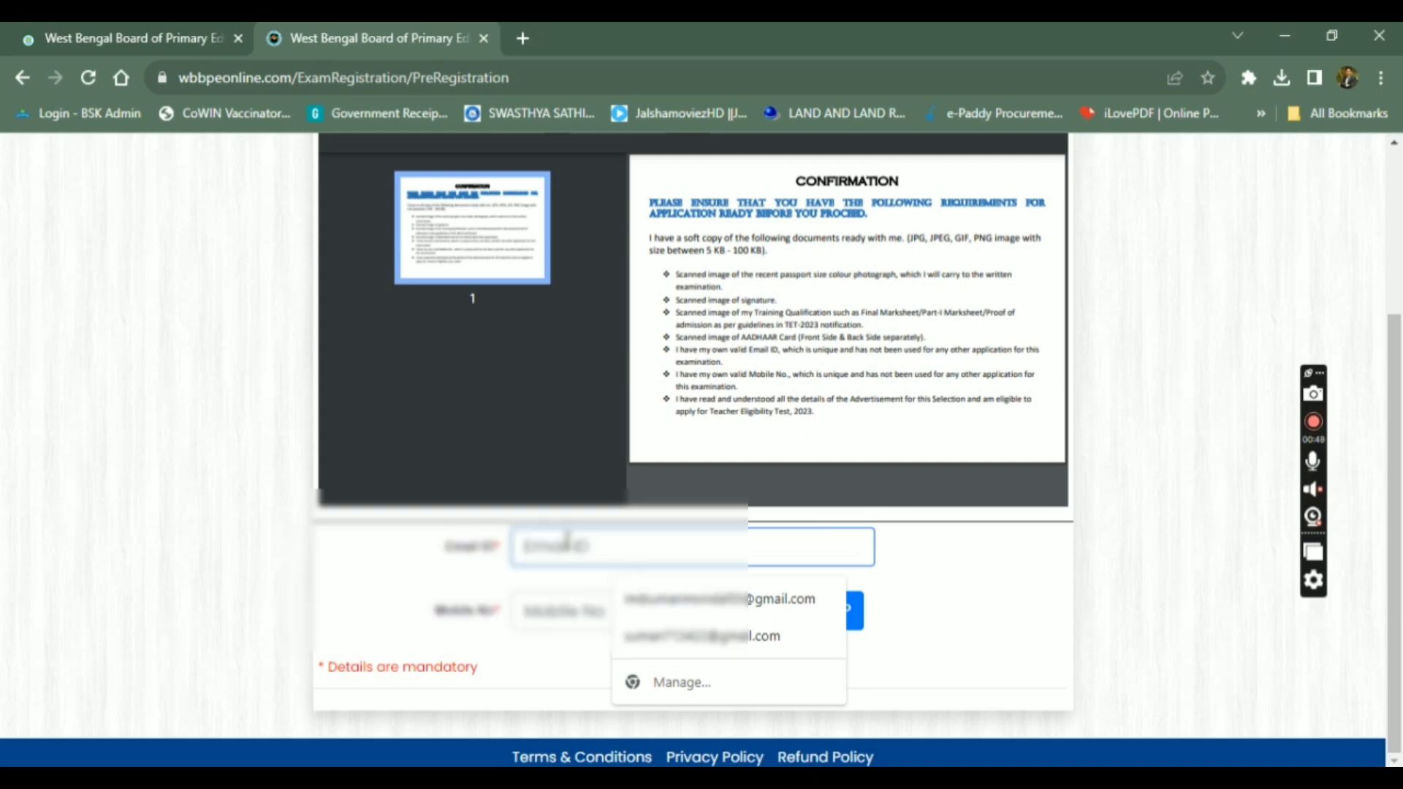
text(ja[masked])
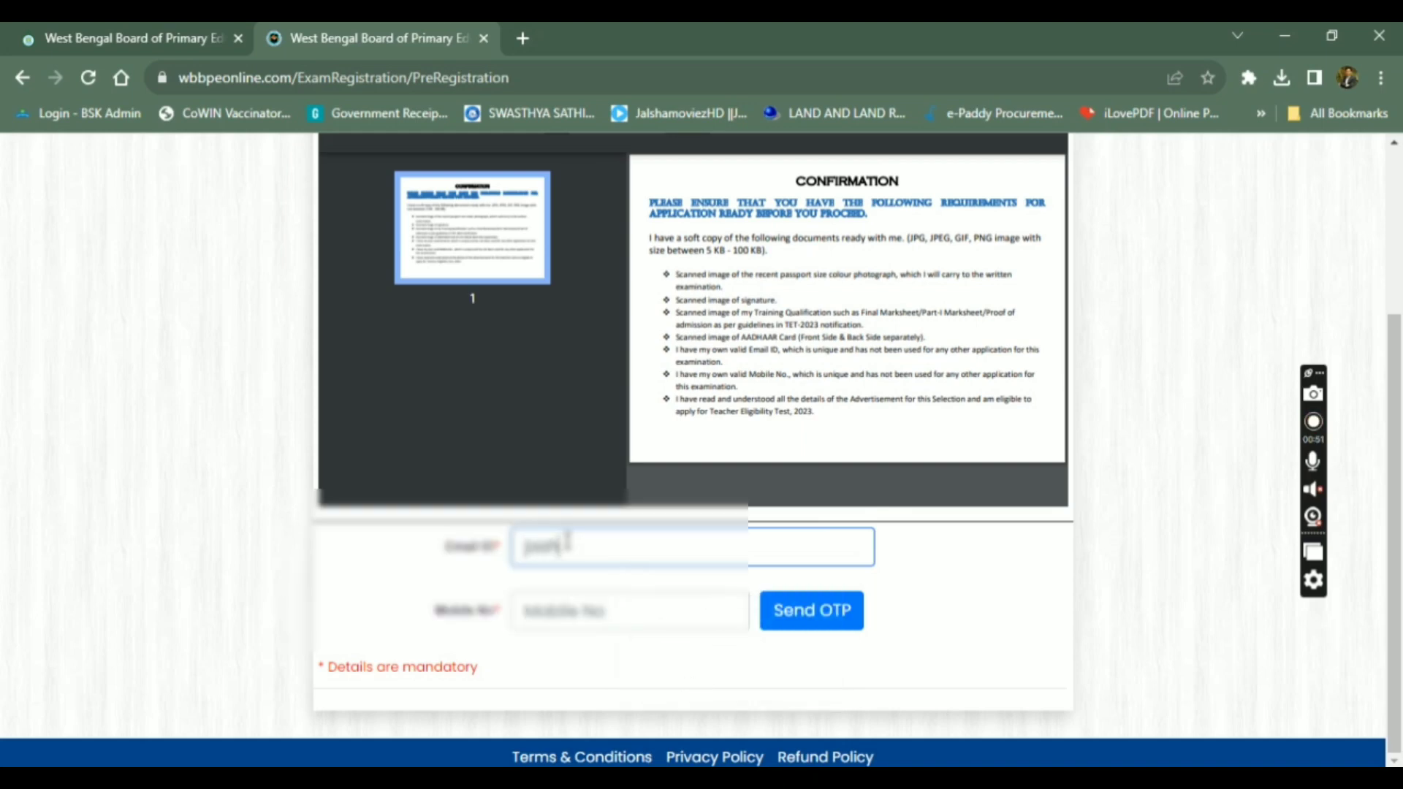
text([masked])
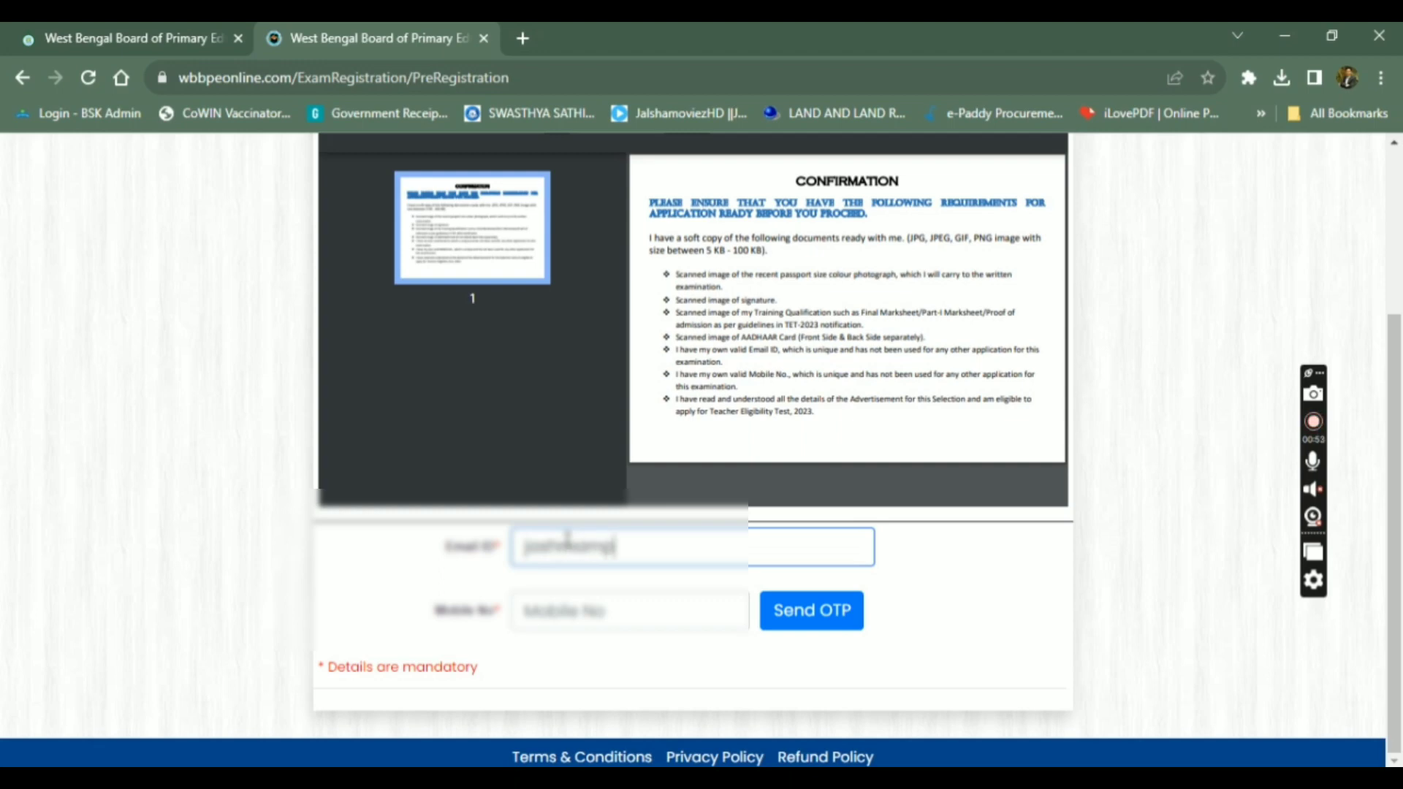
text([masked][masked])
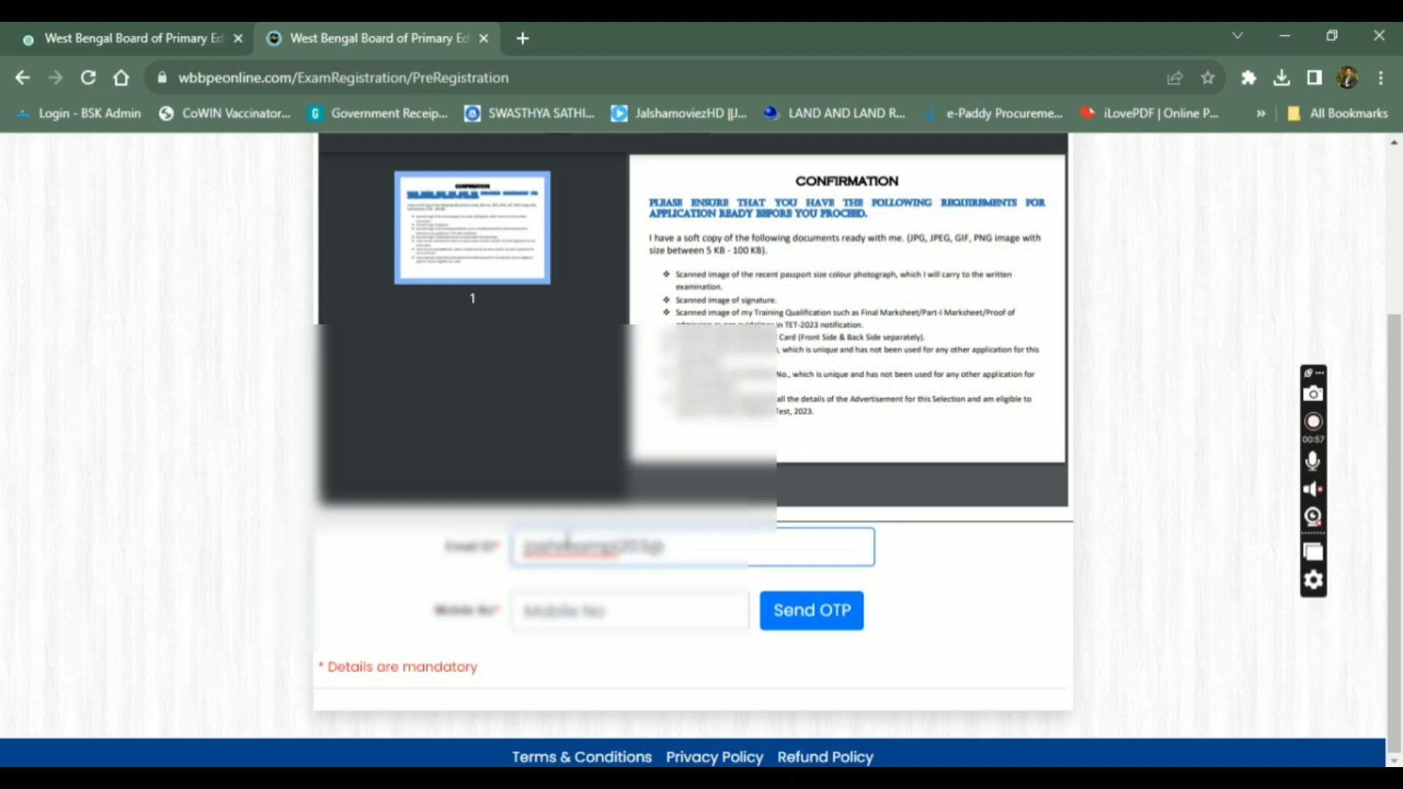
text(.com)
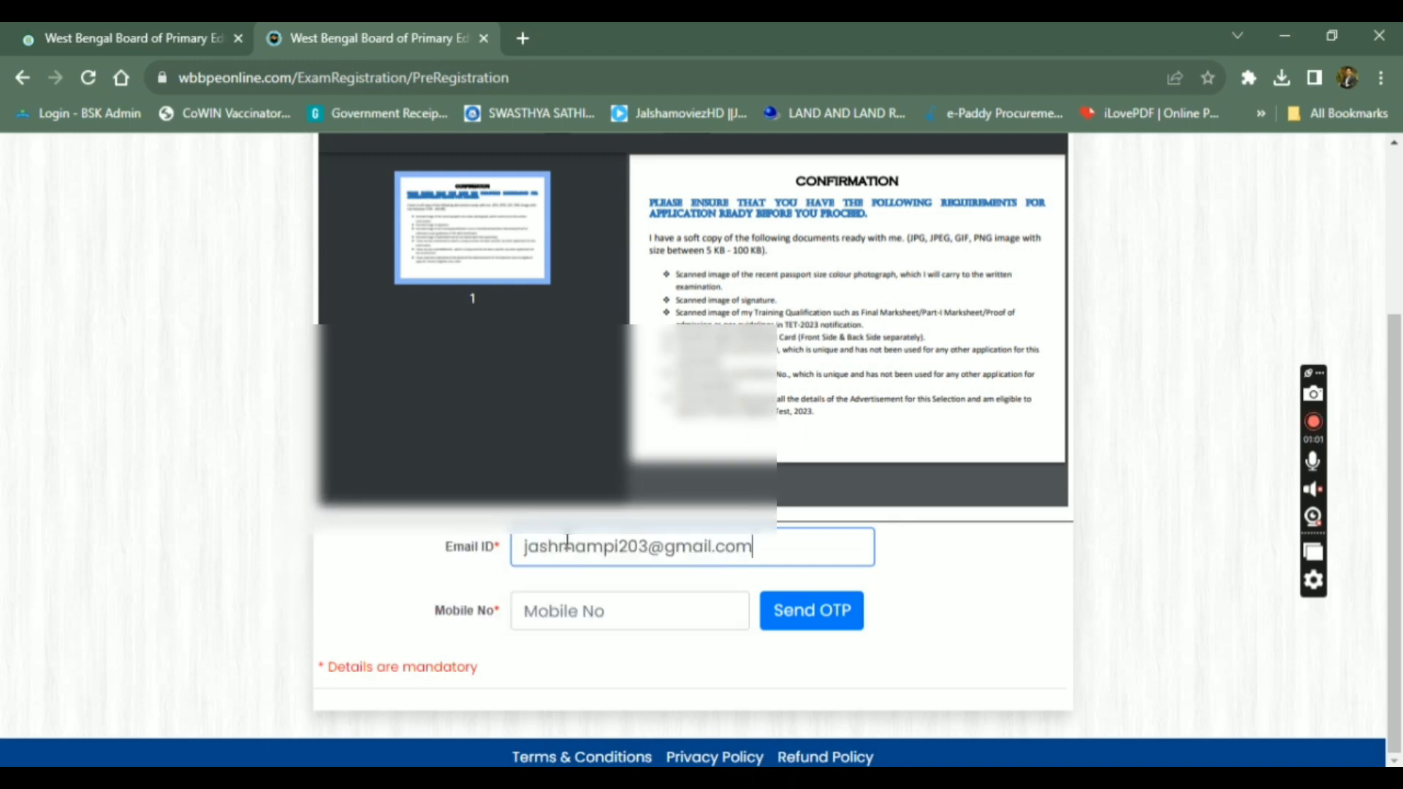
key(Tab)
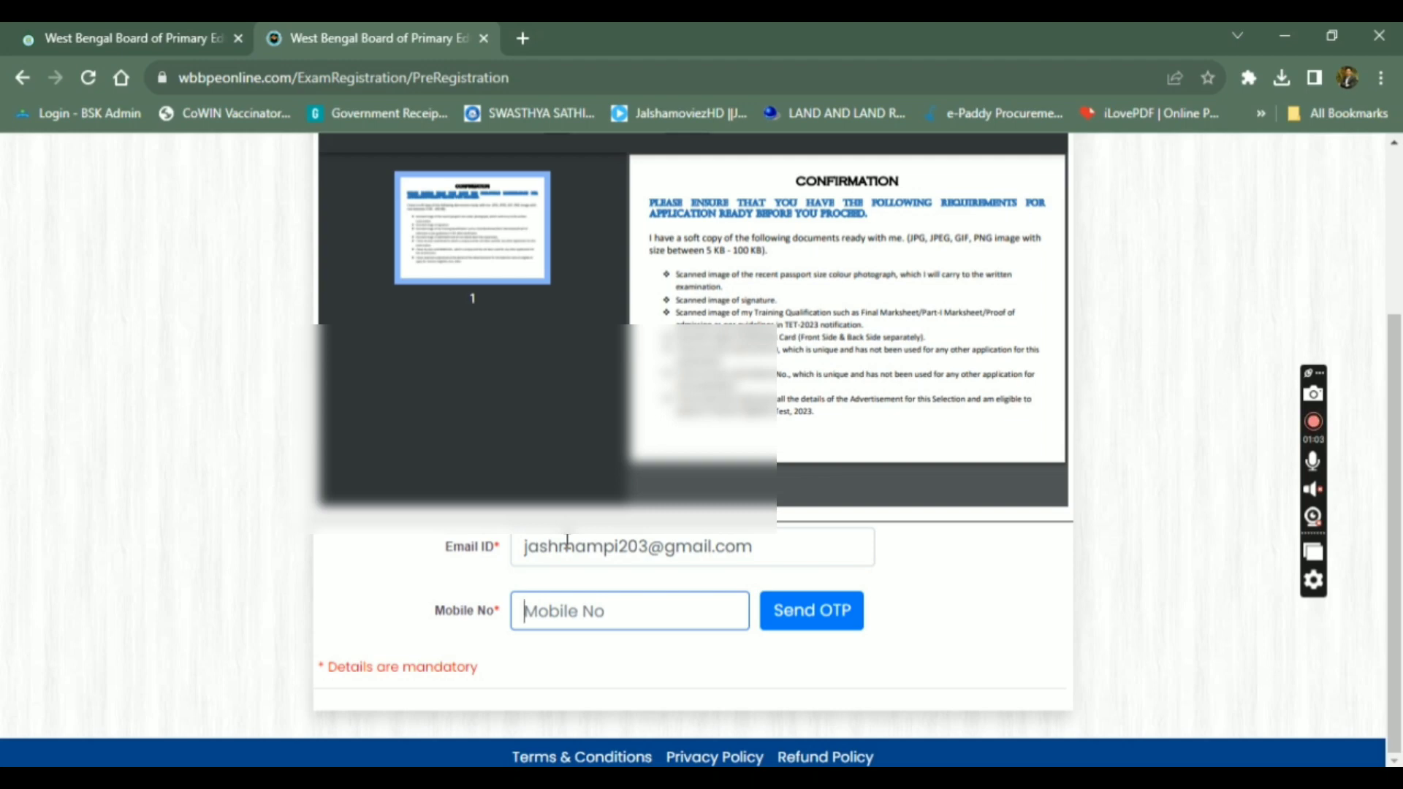
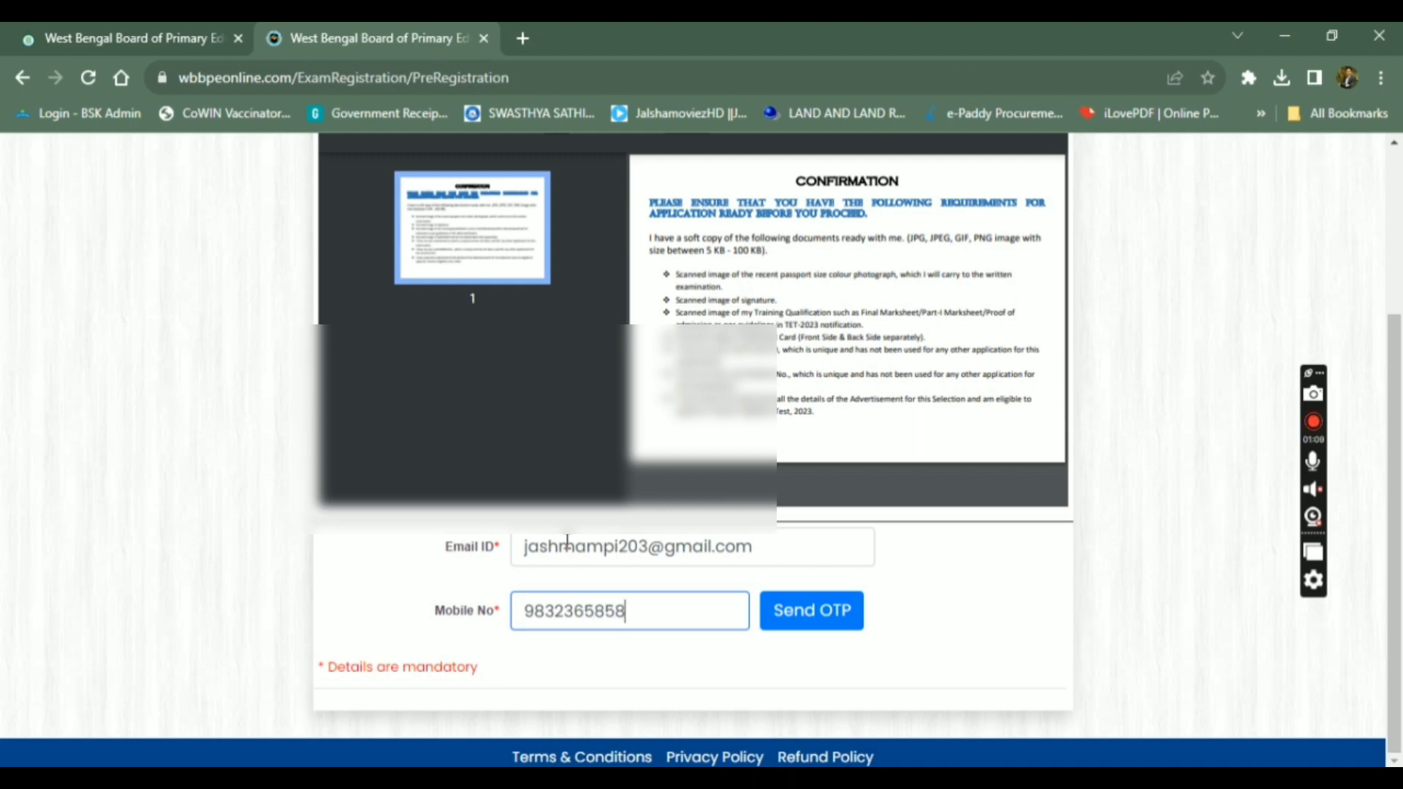
click(835, 620)
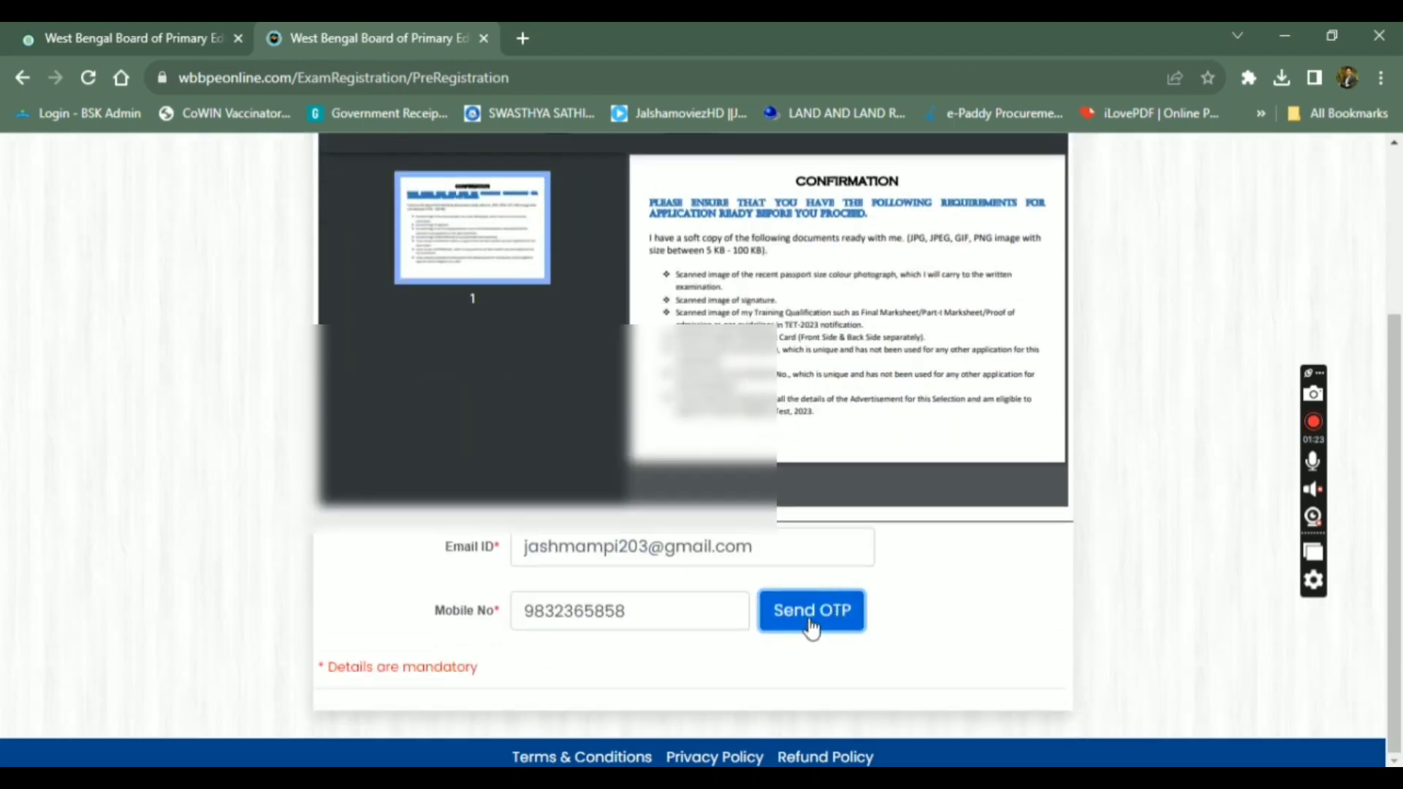
click(811, 625)
click(884, 196)
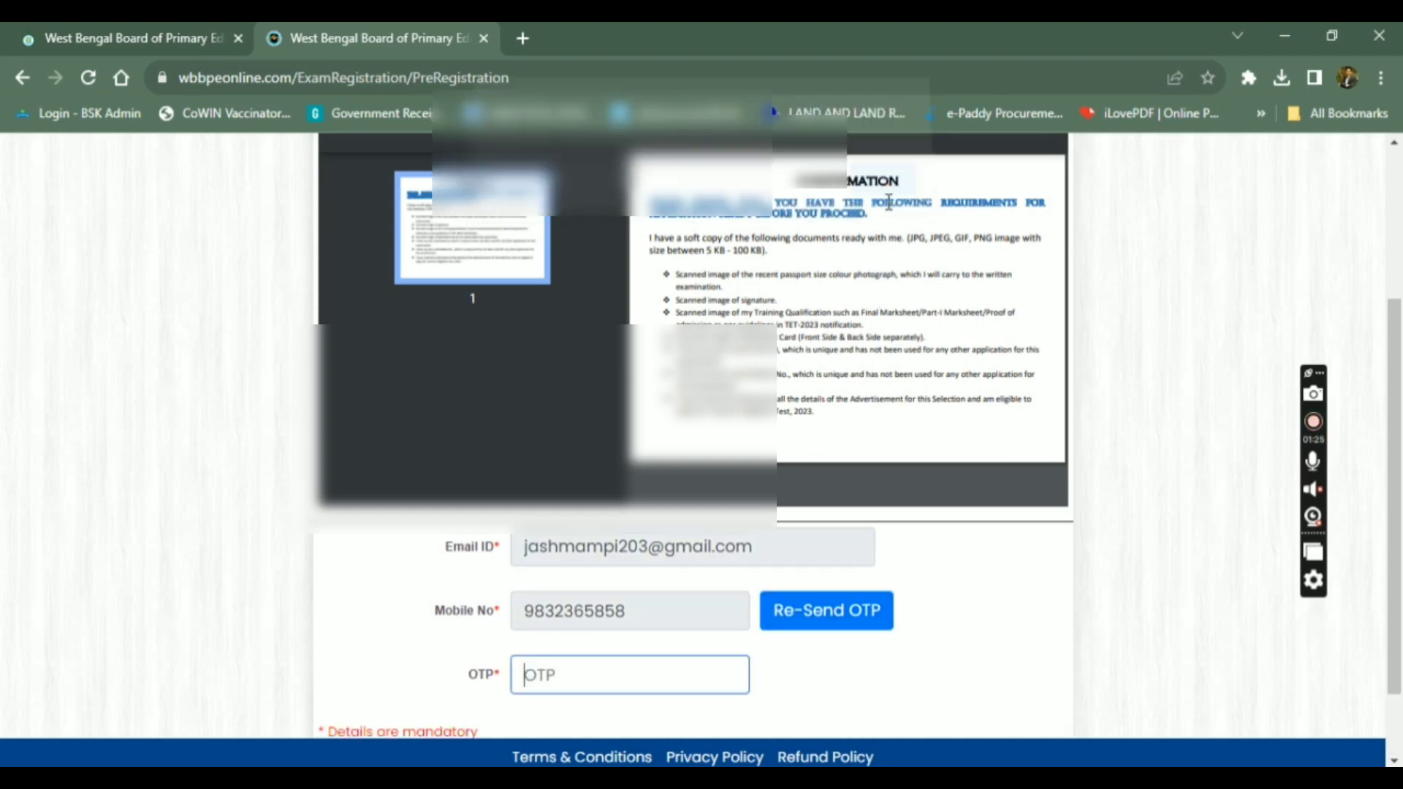
Step: Type the OTP received on the phone into the OTP field and submit it
scroll(699, 658, down, 1)
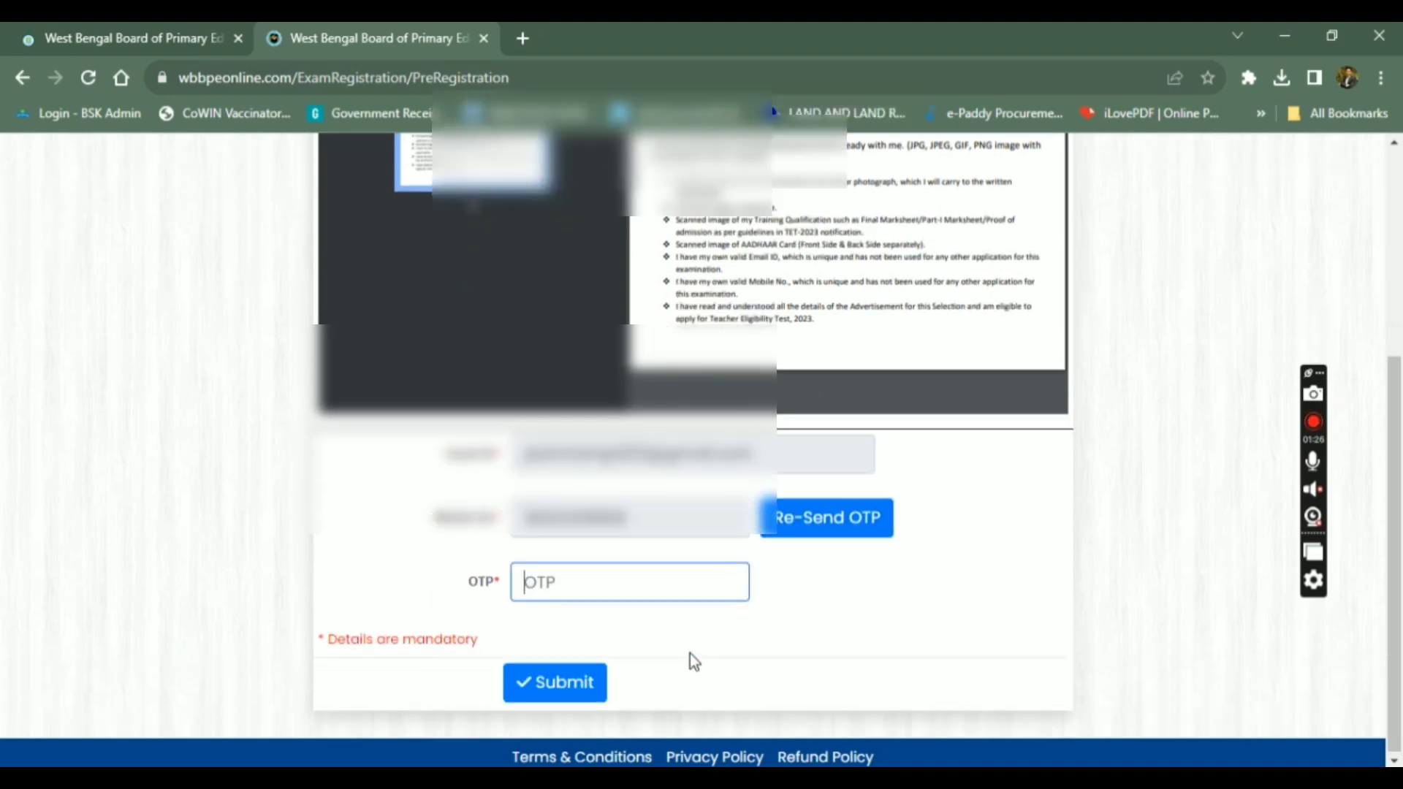
click(620, 588)
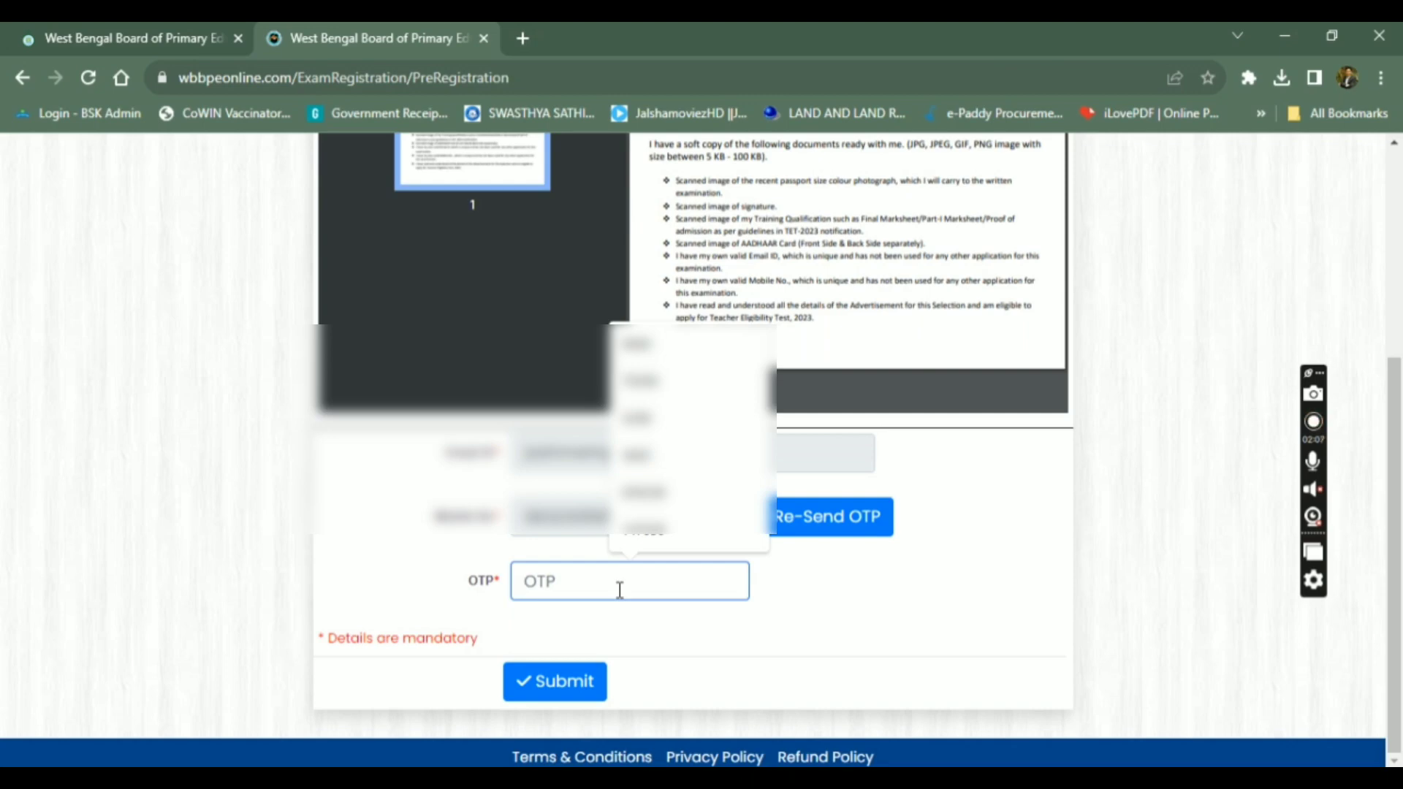
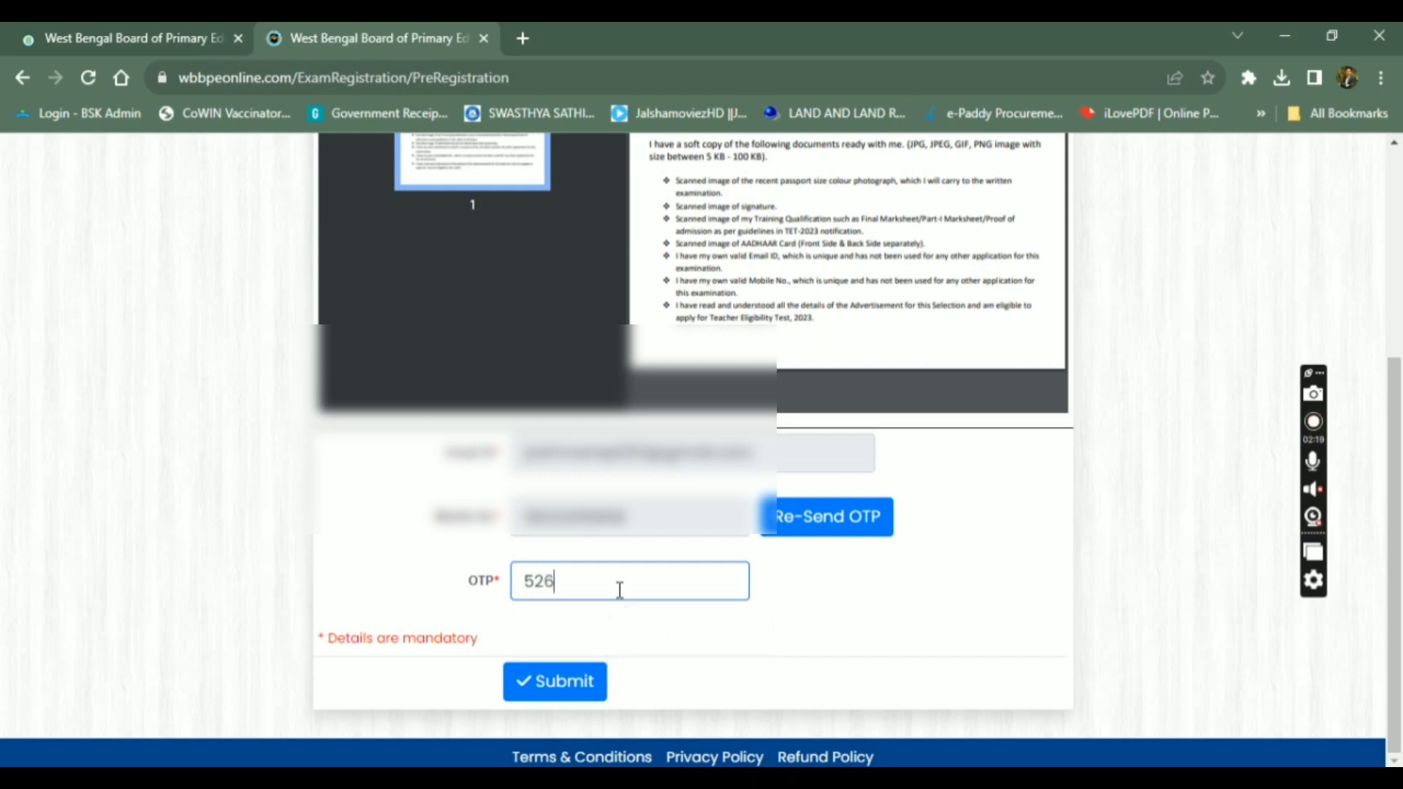
click(560, 688)
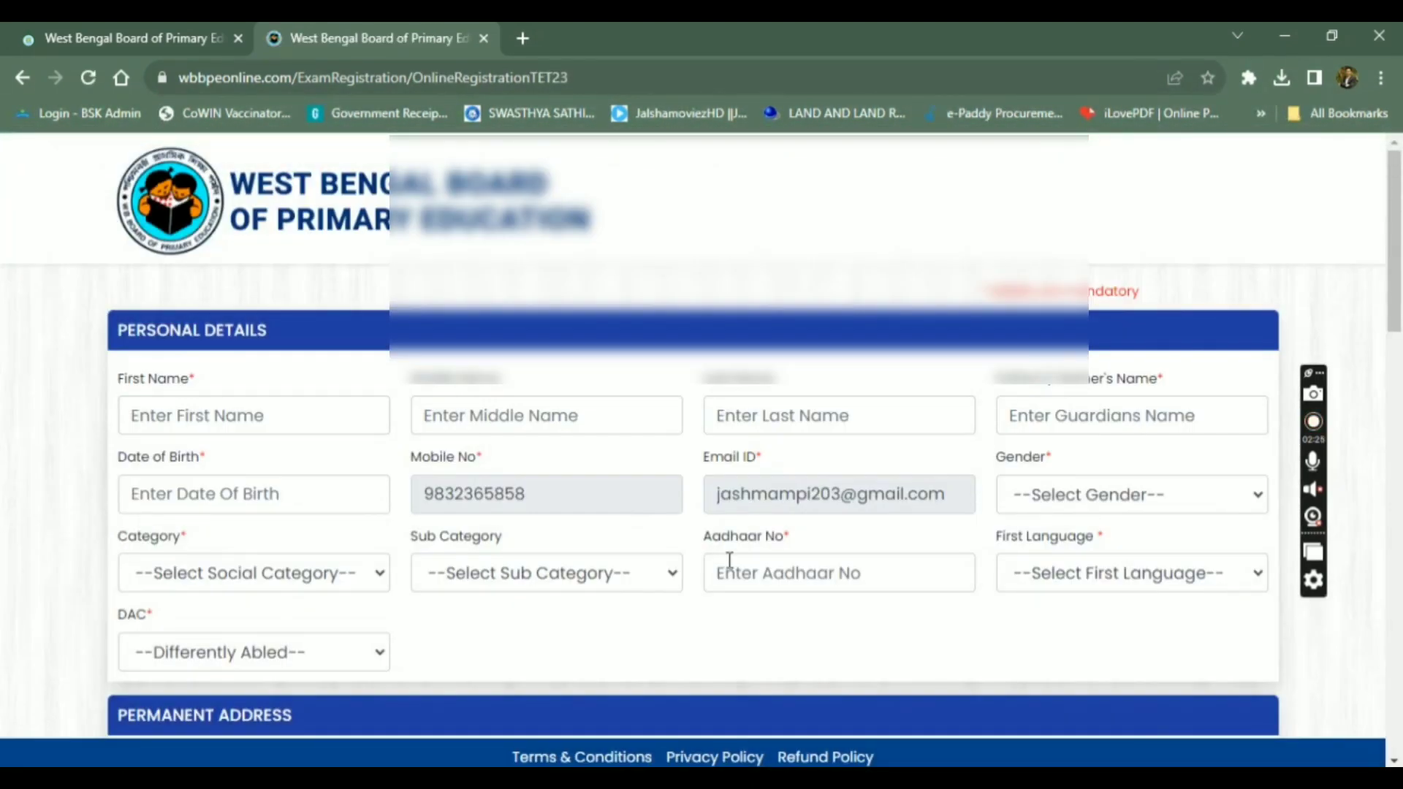
Step: Enter the applicant's first name, last name and the guardian's full name
click(301, 421)
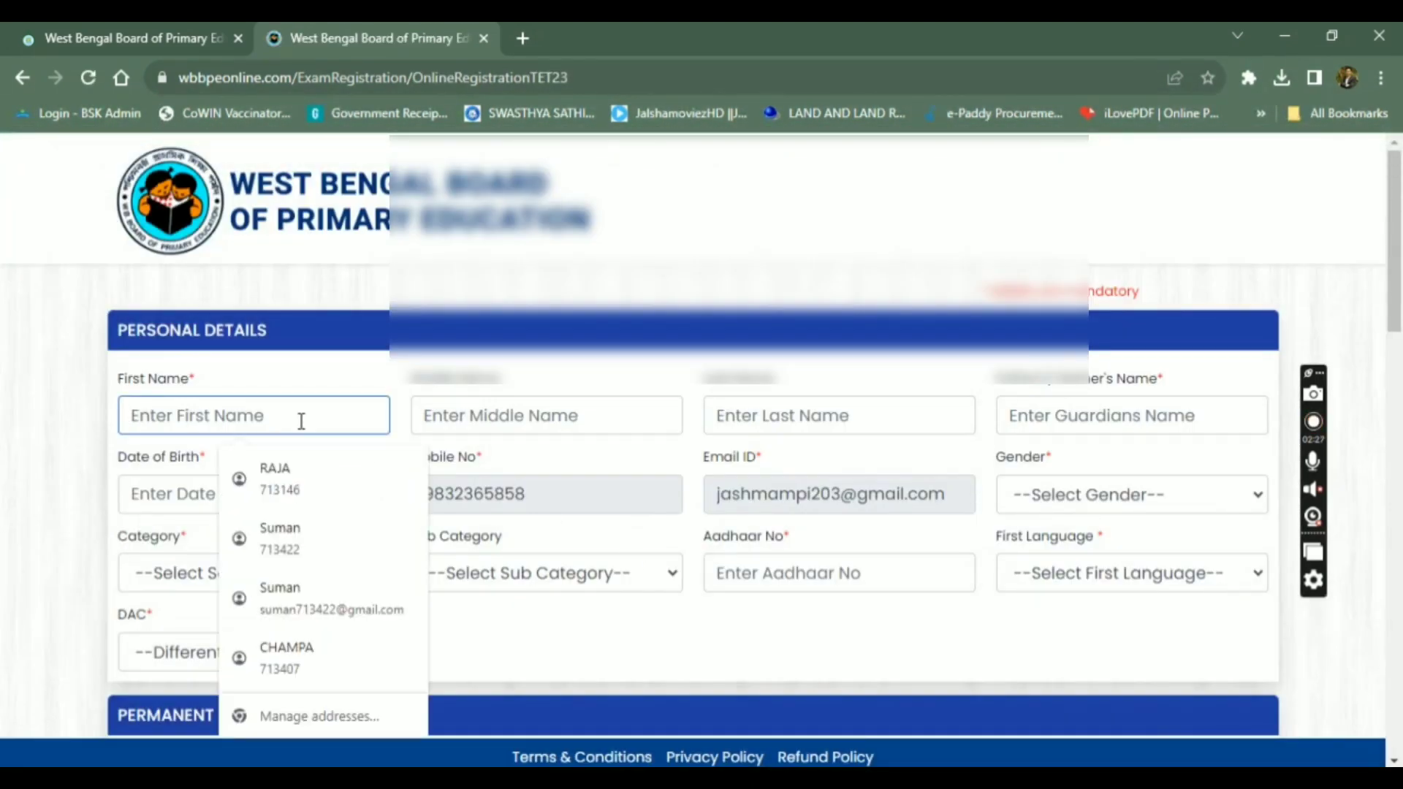
text(m)
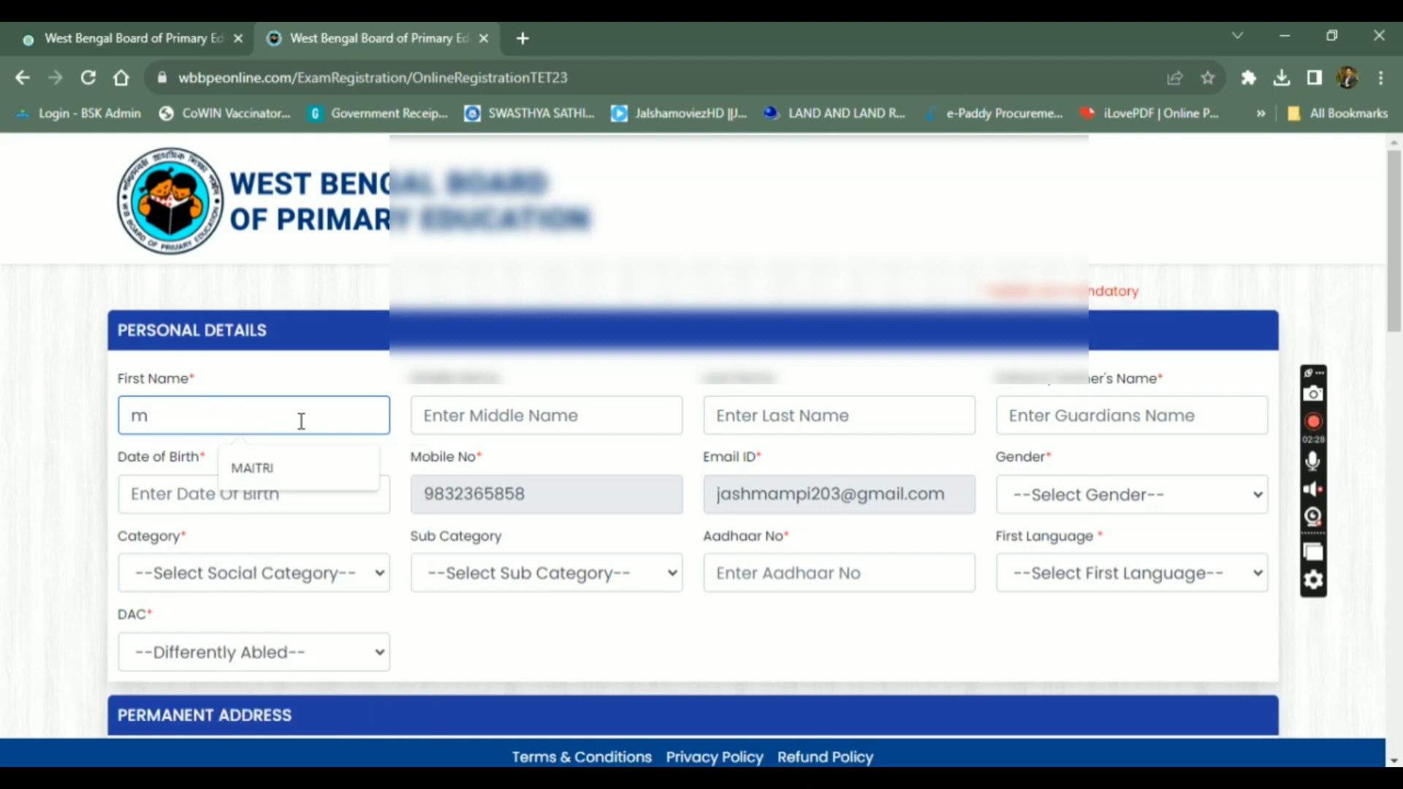
key(BackSpace)
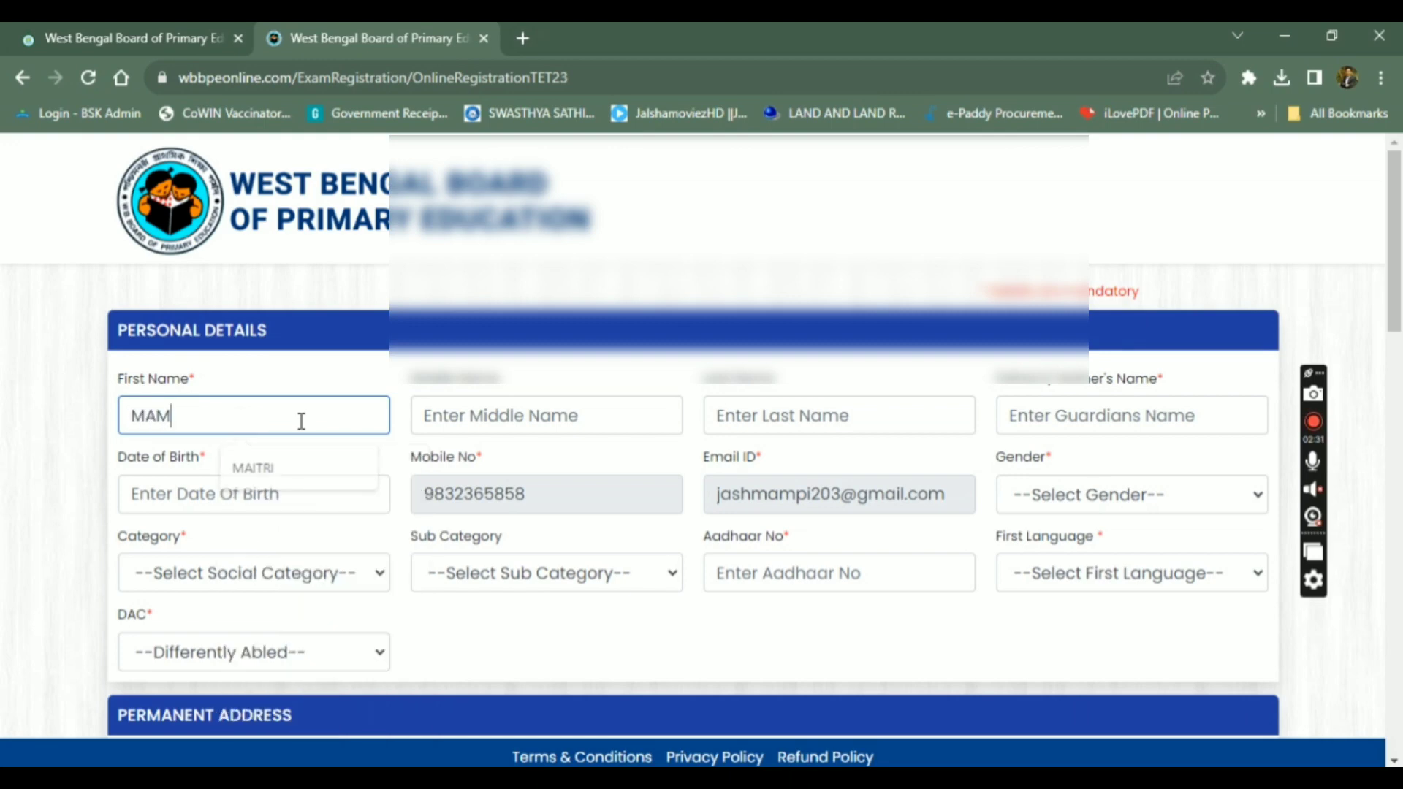
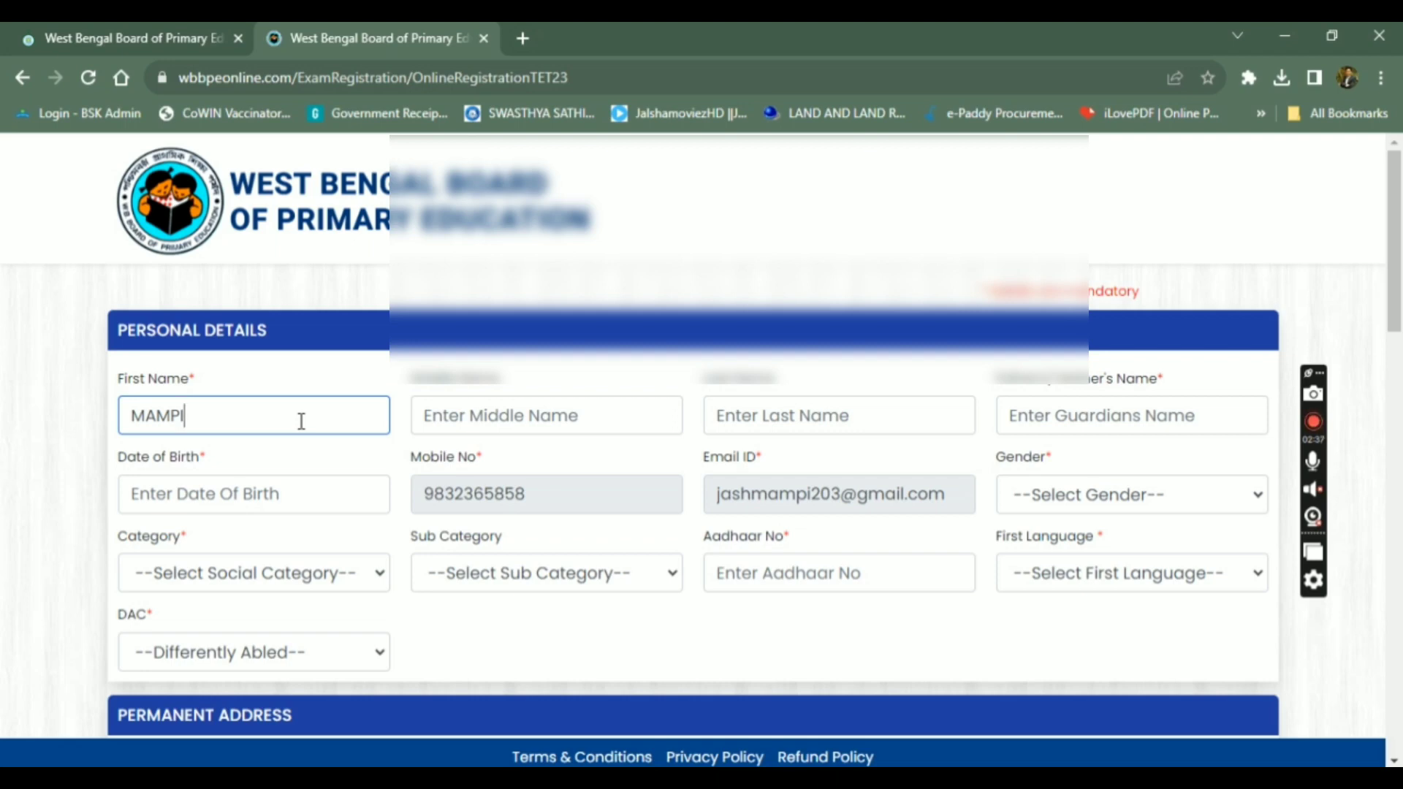
key(Tab)
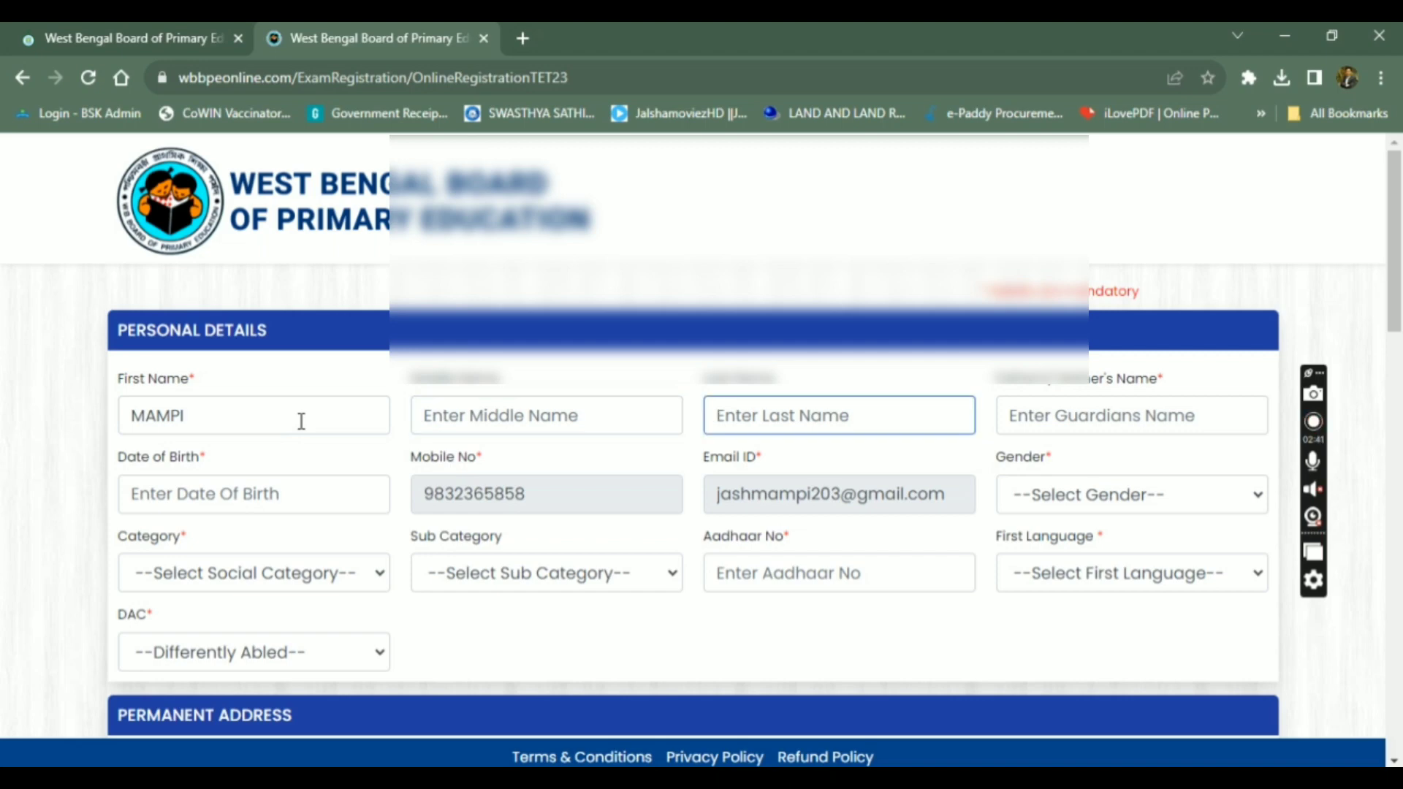
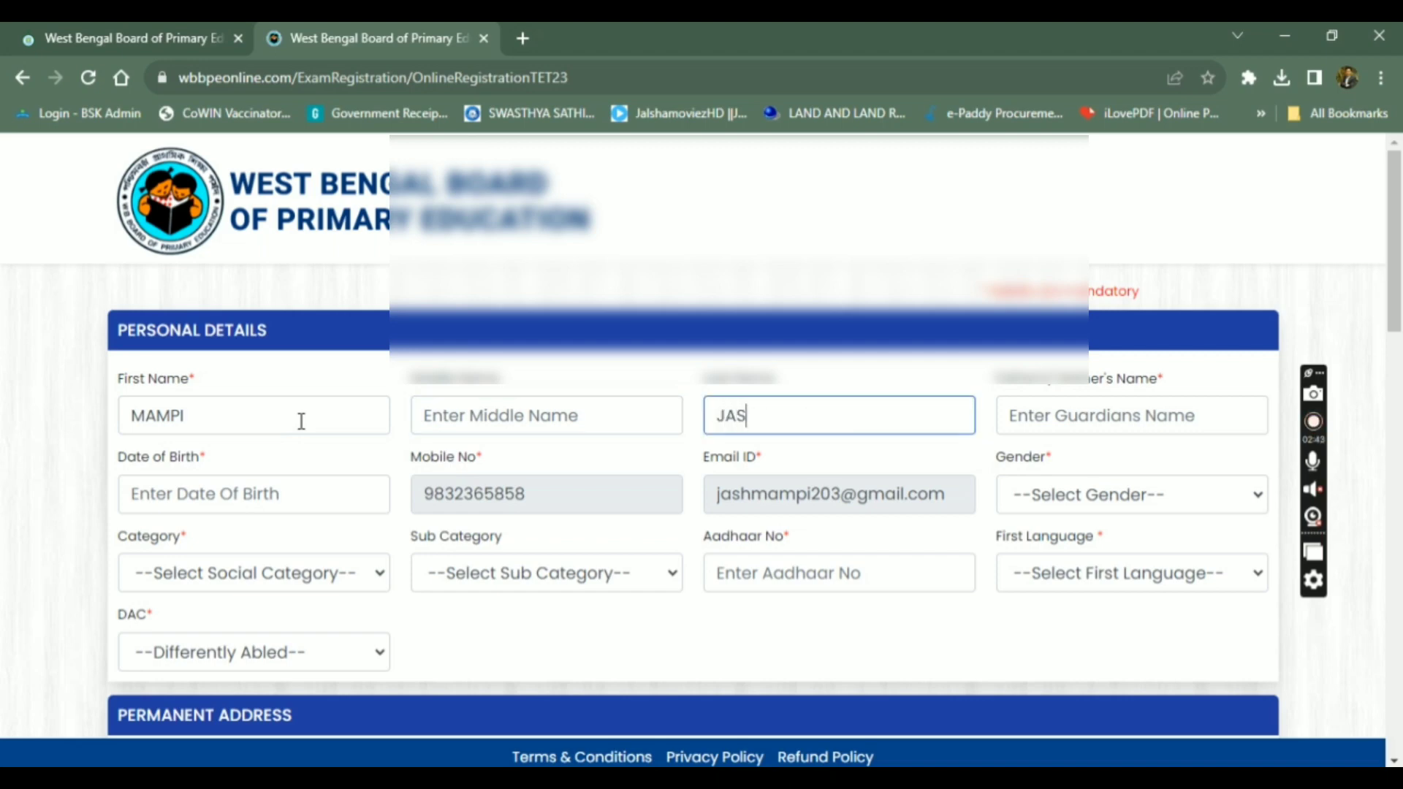
key(Tab)
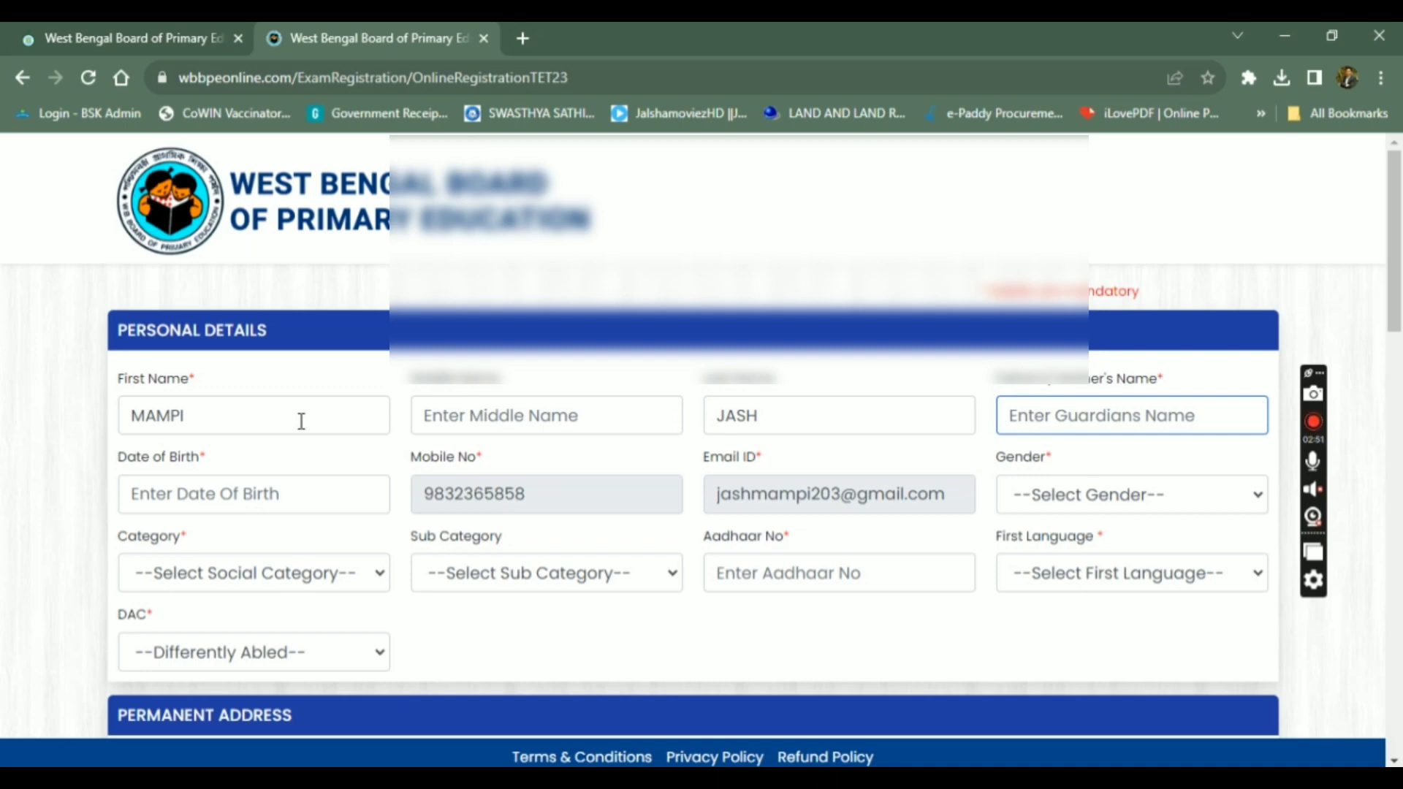
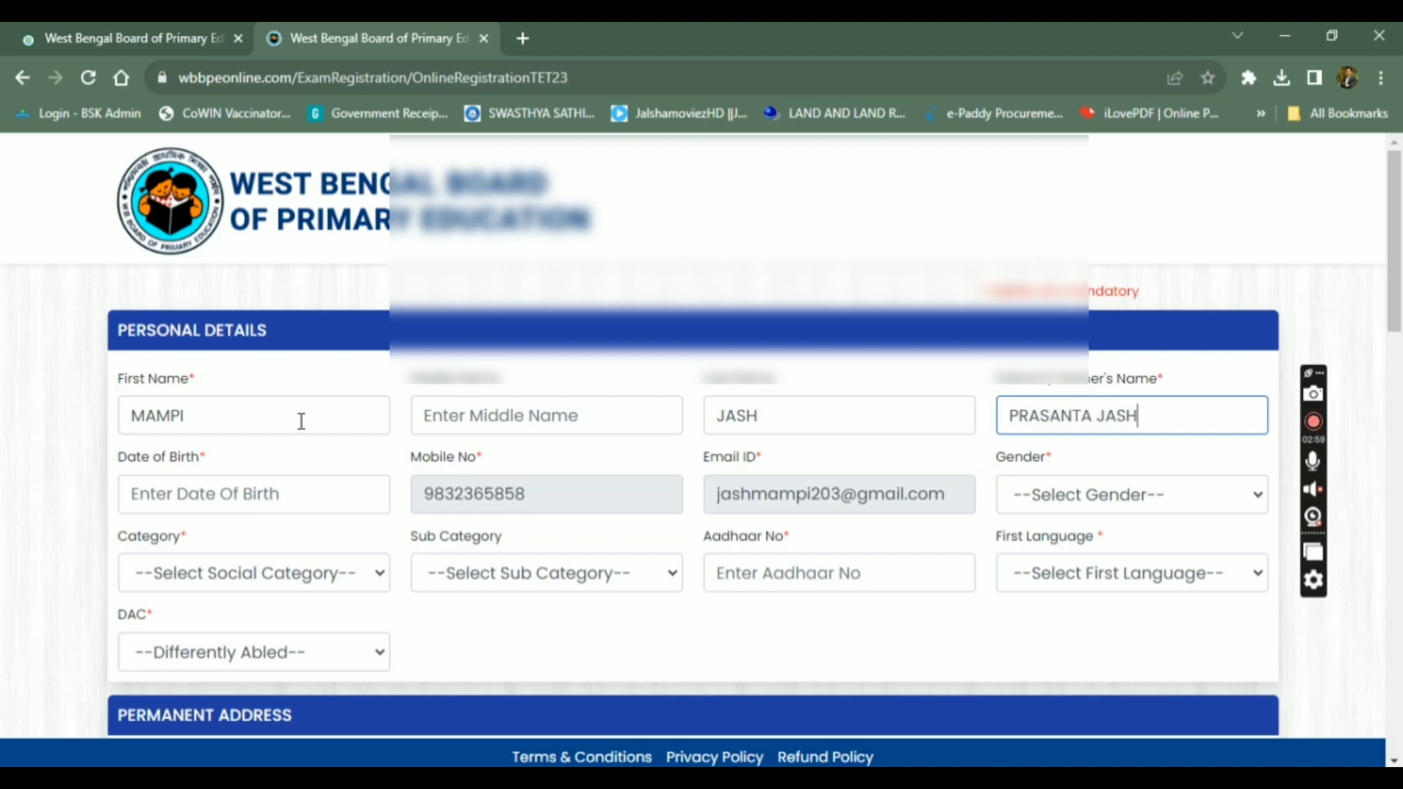
key(Tab)
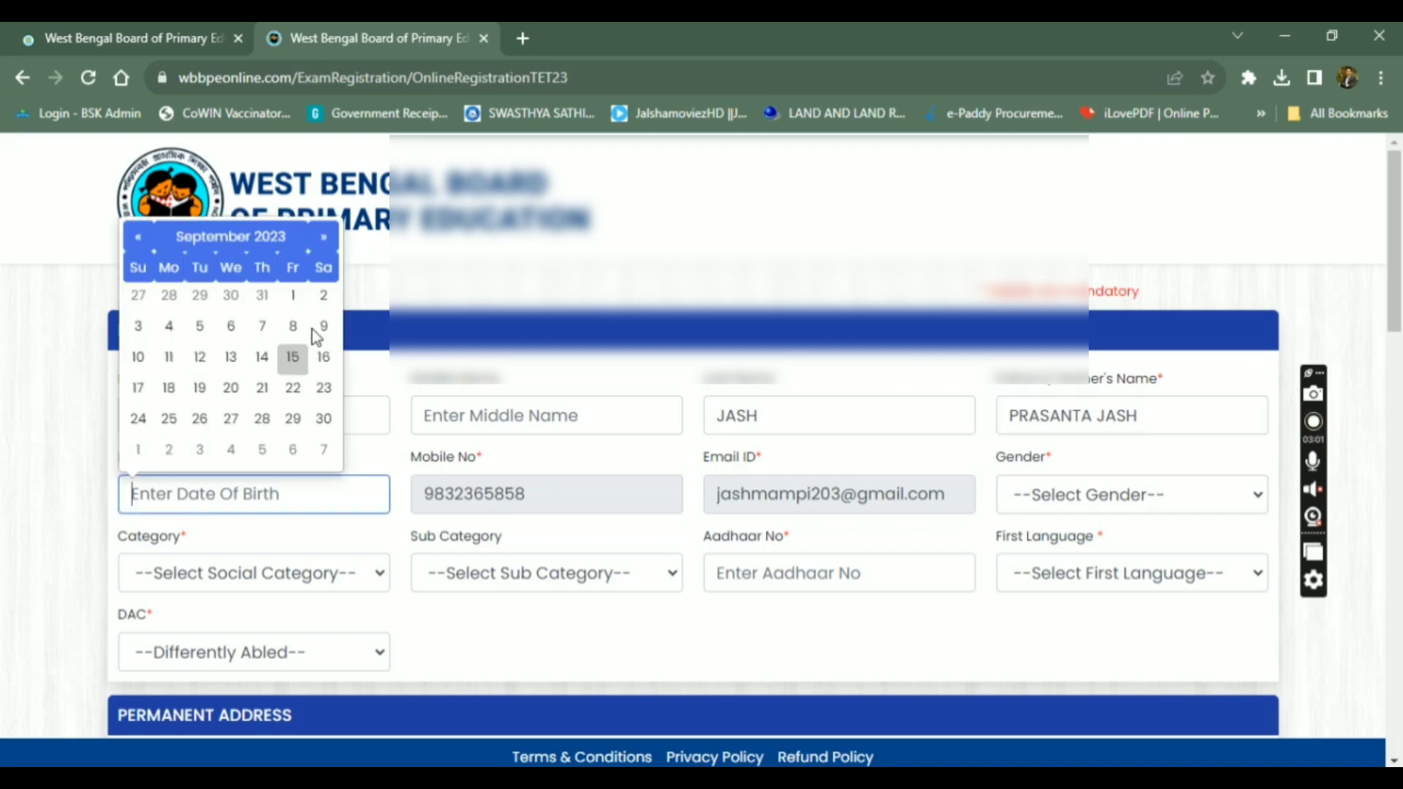
click(269, 239)
click(247, 278)
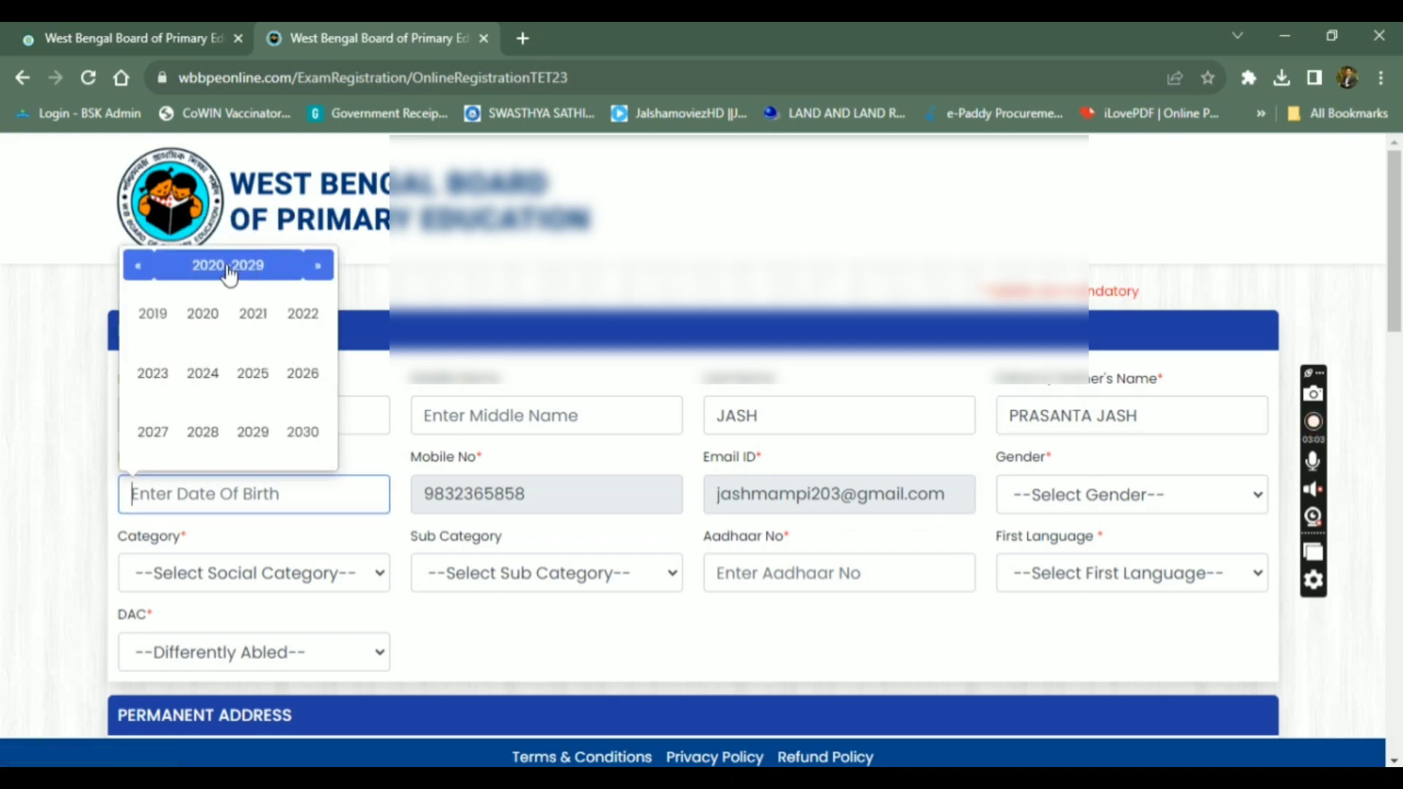
click(136, 267)
click(135, 267)
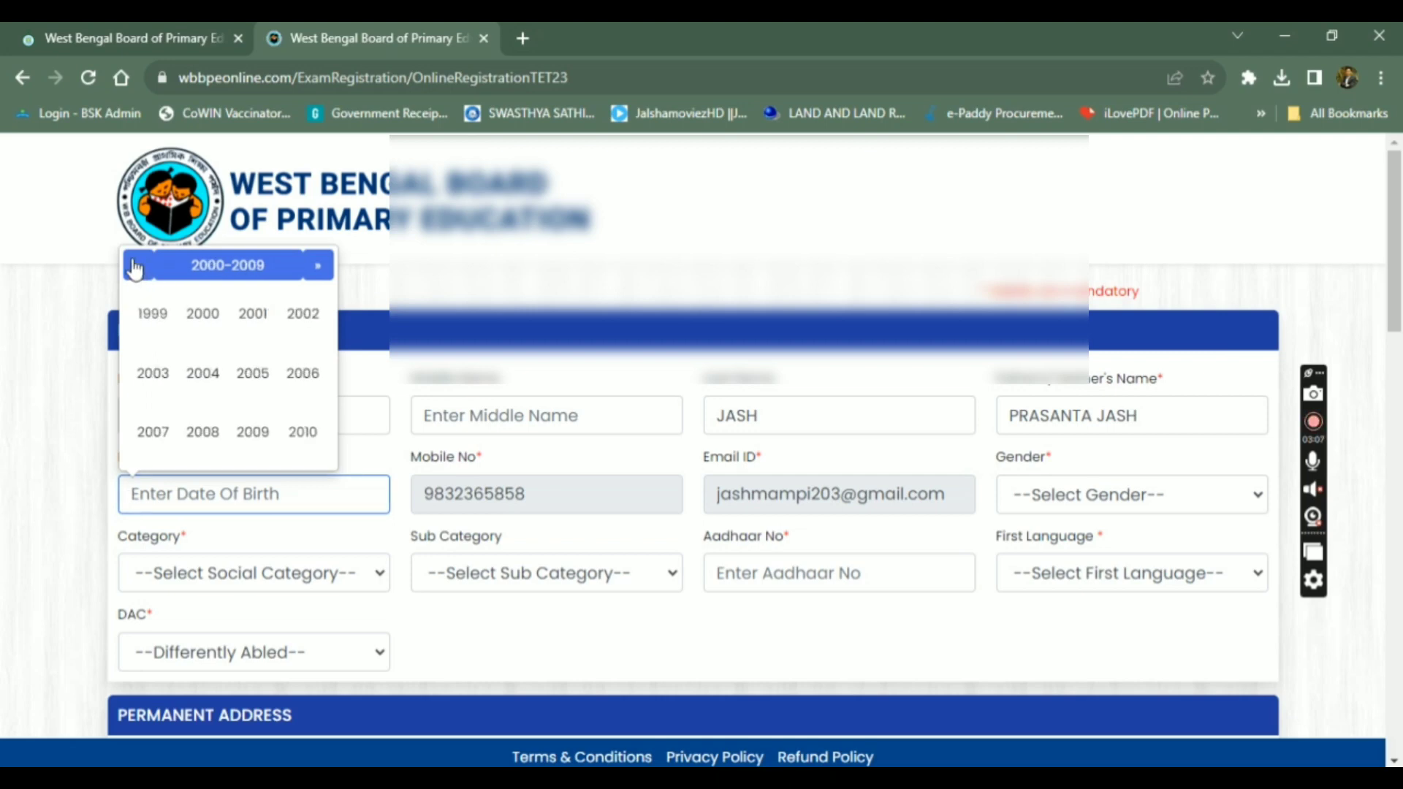
click(136, 267)
click(253, 320)
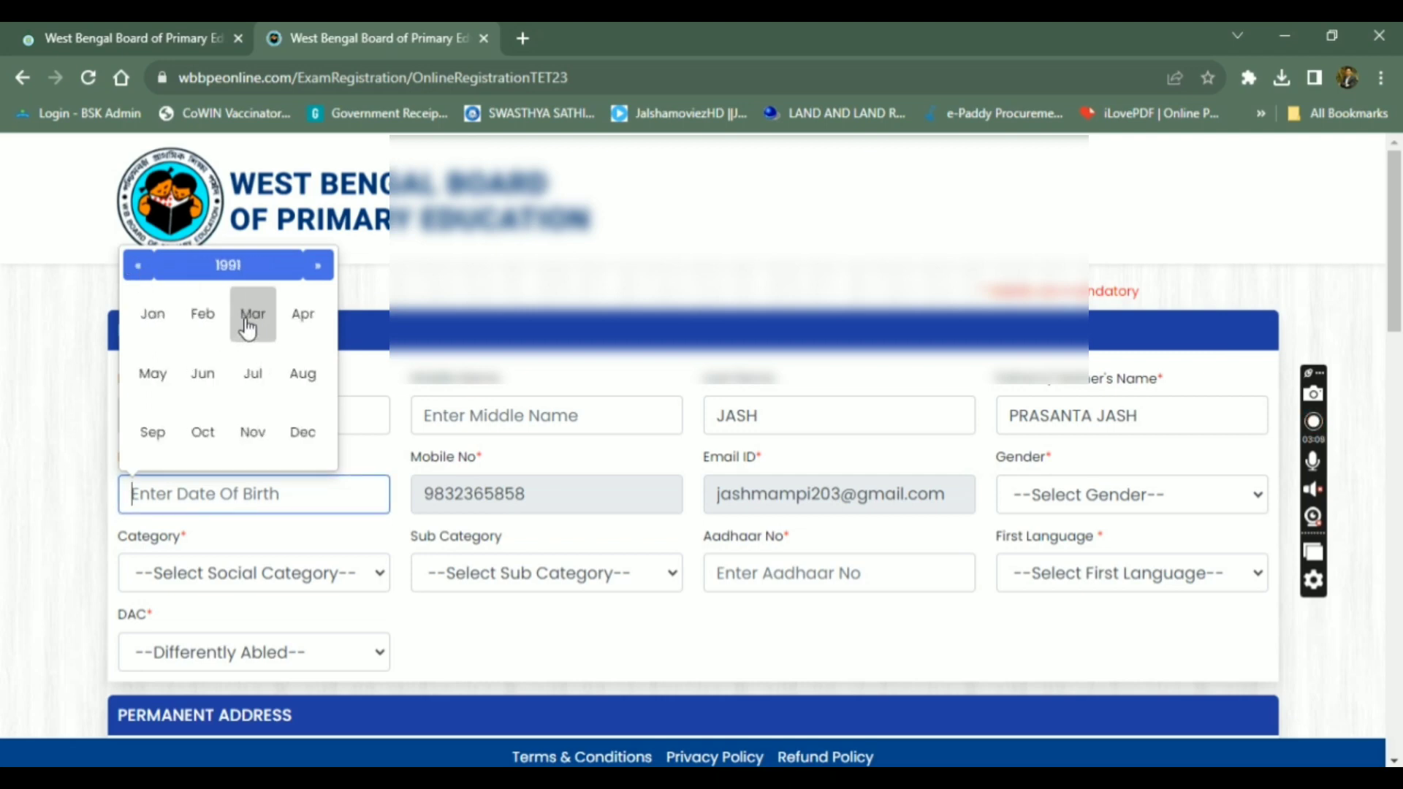
click(302, 329)
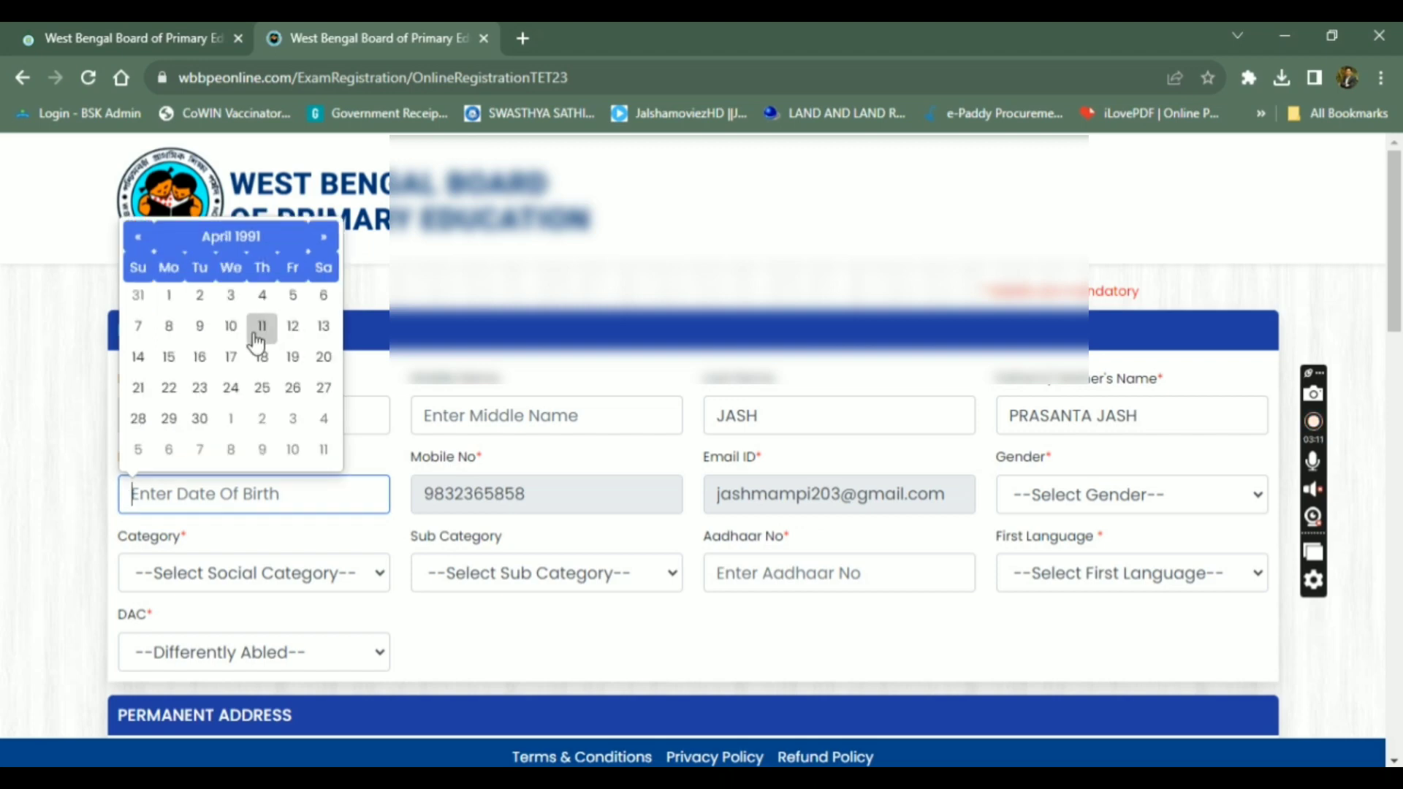
click(322, 327)
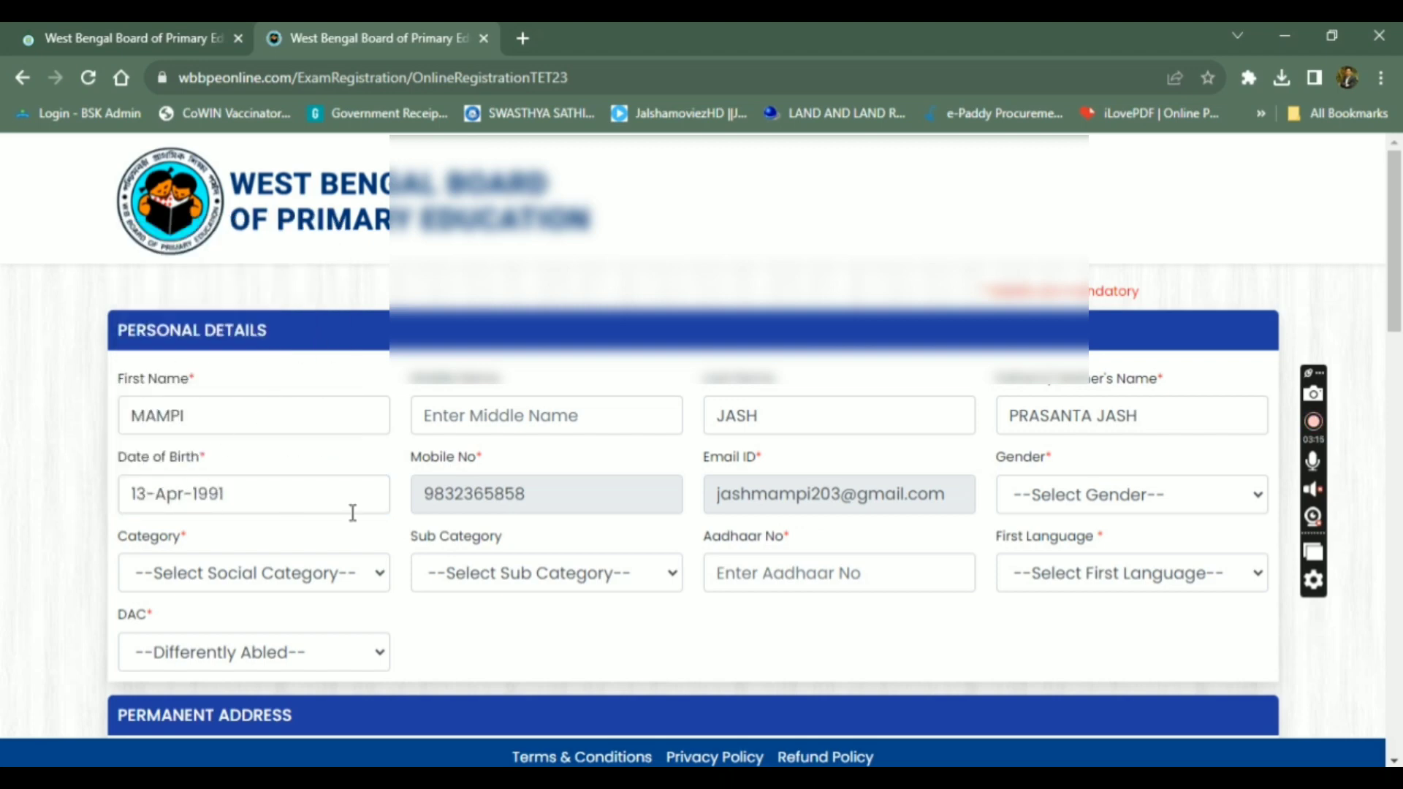
Step: Set gender to FEMALE and category to GENERAL, leaving sub category unselected
click(1137, 496)
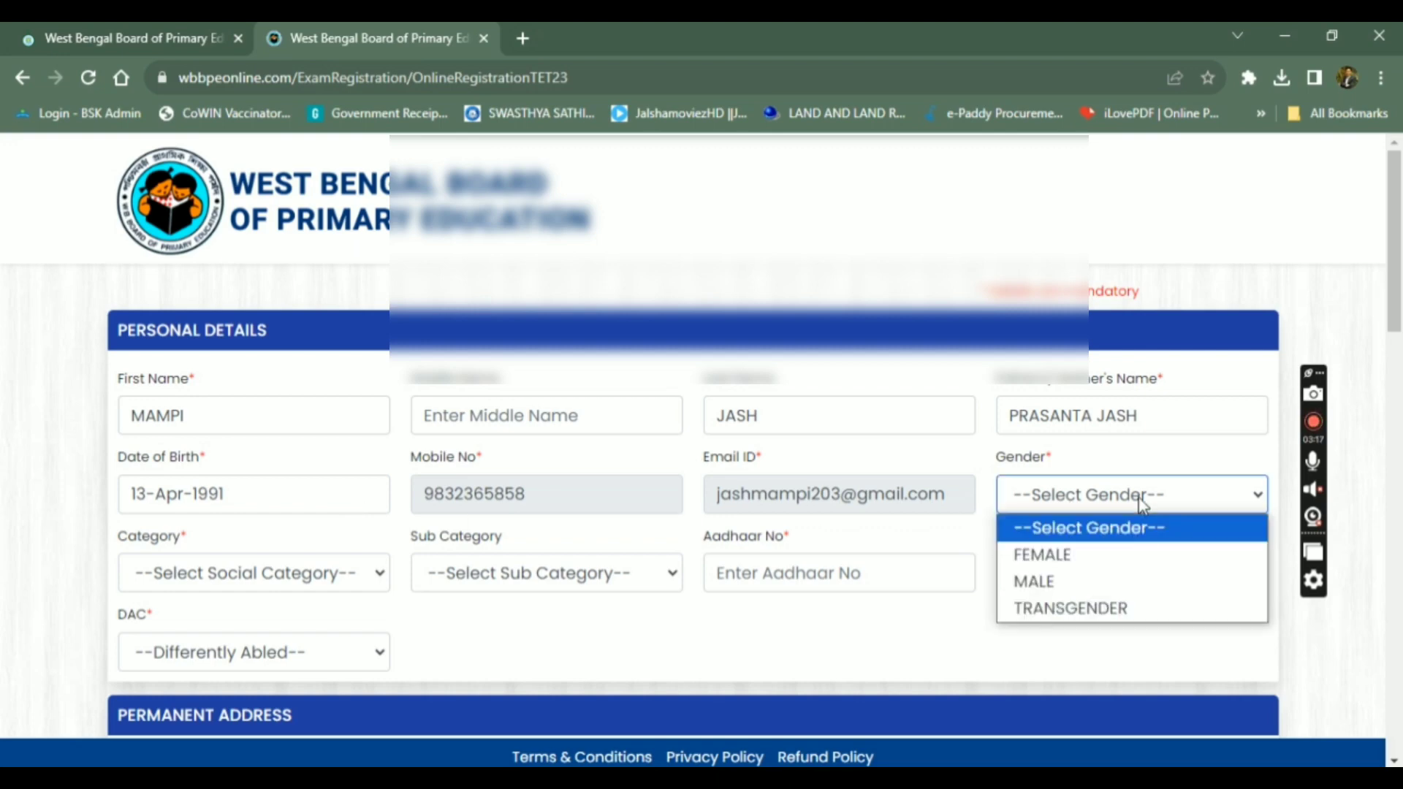
click(1089, 568)
scroll(793, 554, down, 3)
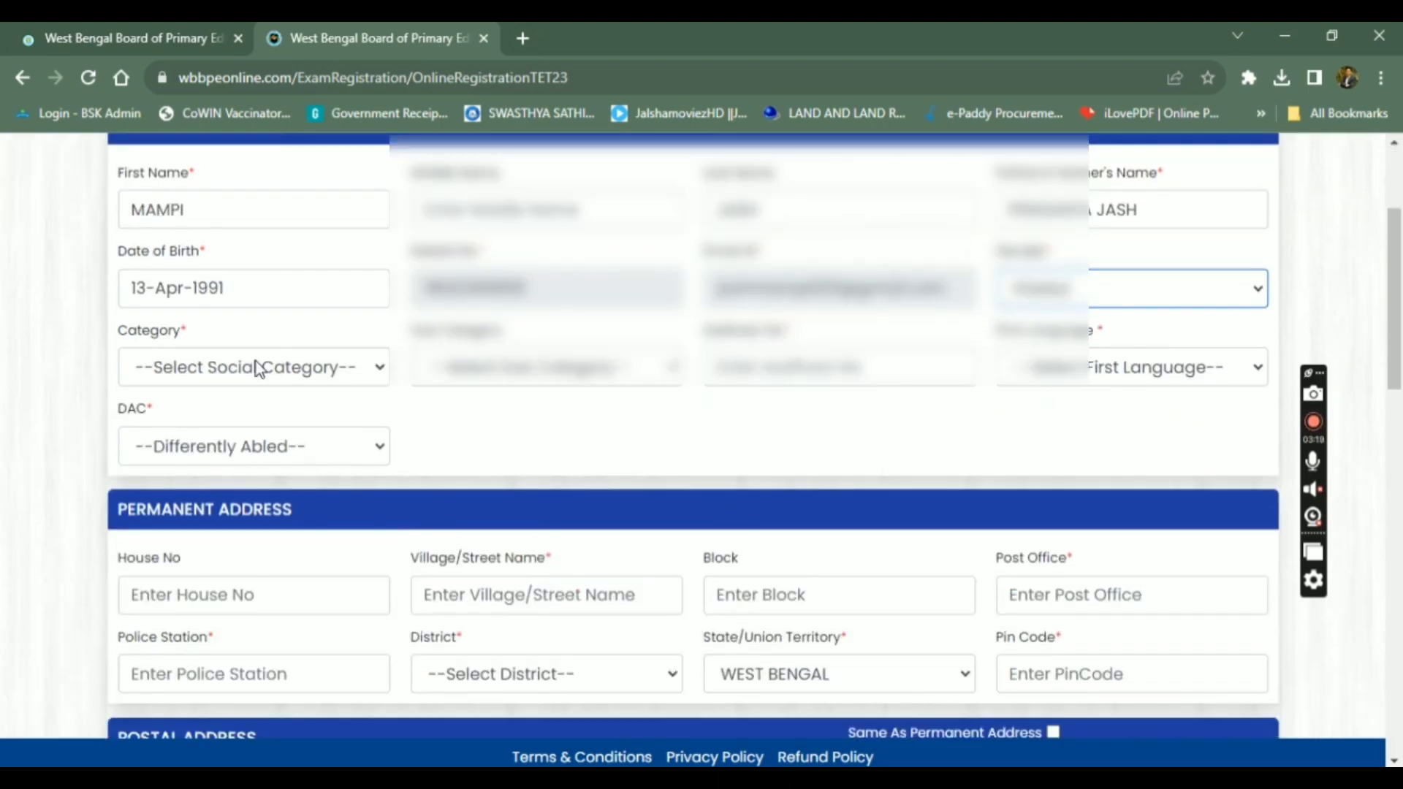
click(259, 368)
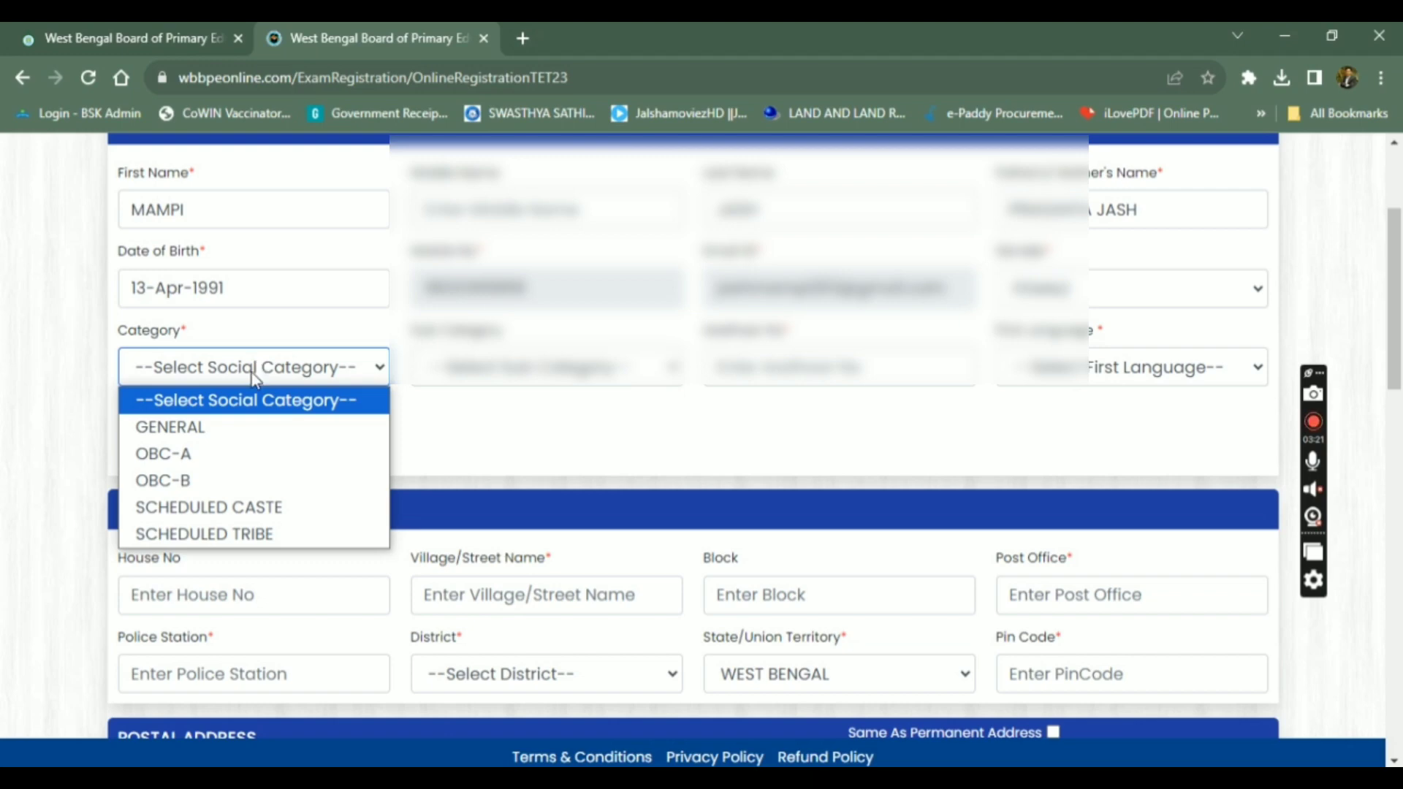
click(223, 428)
click(575, 369)
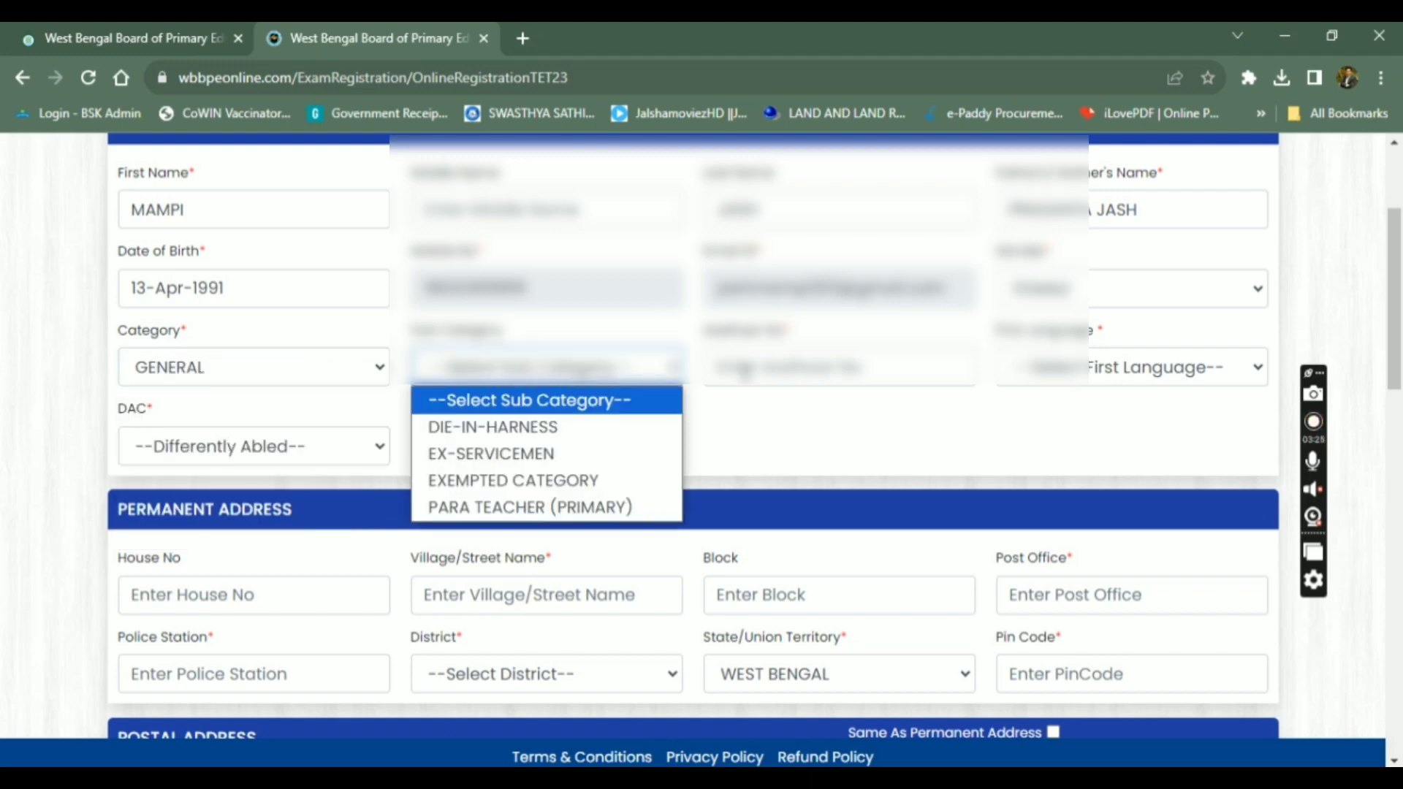
click(834, 437)
Step: Enter the Aadhaar number, choose the first language, and answer NO for differently abled
click(799, 367)
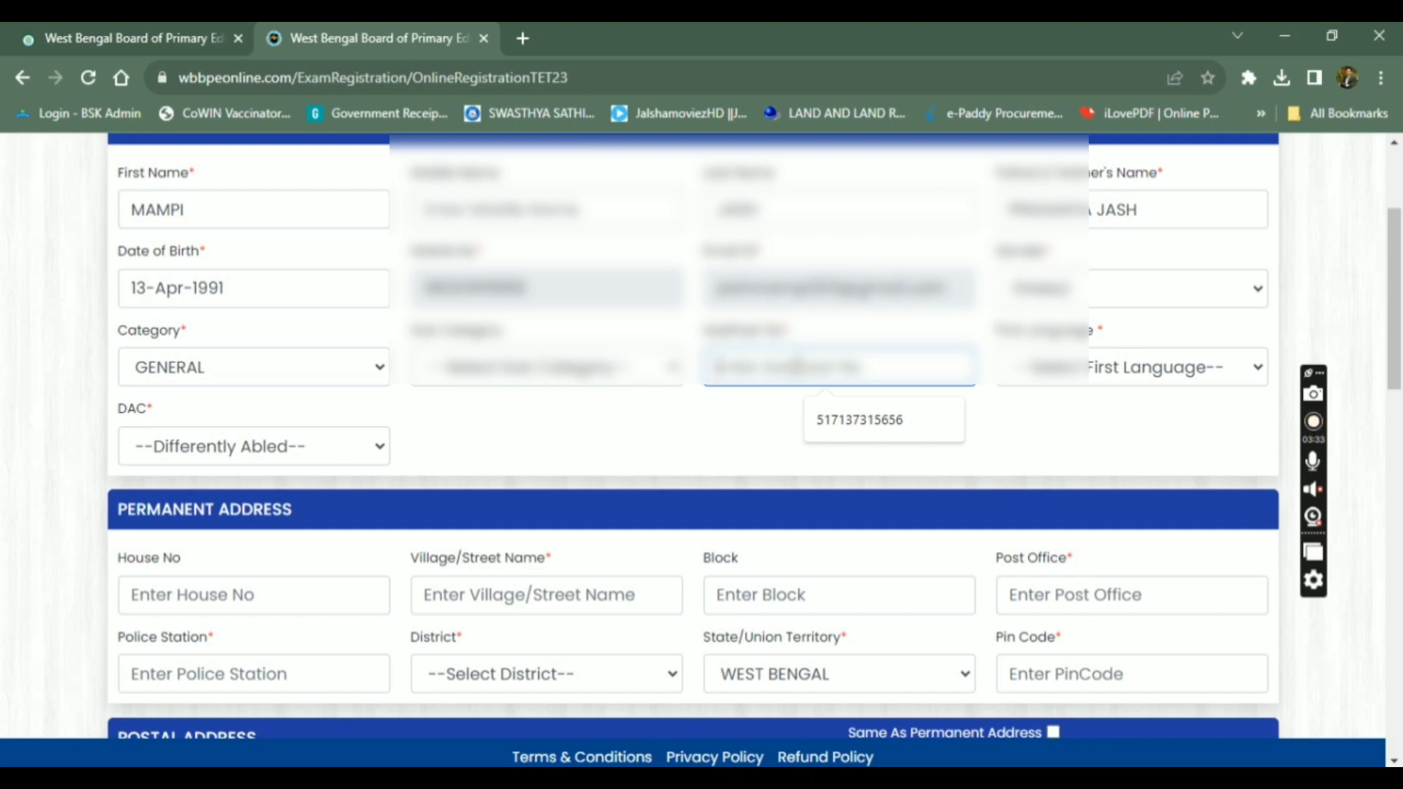
text(****)
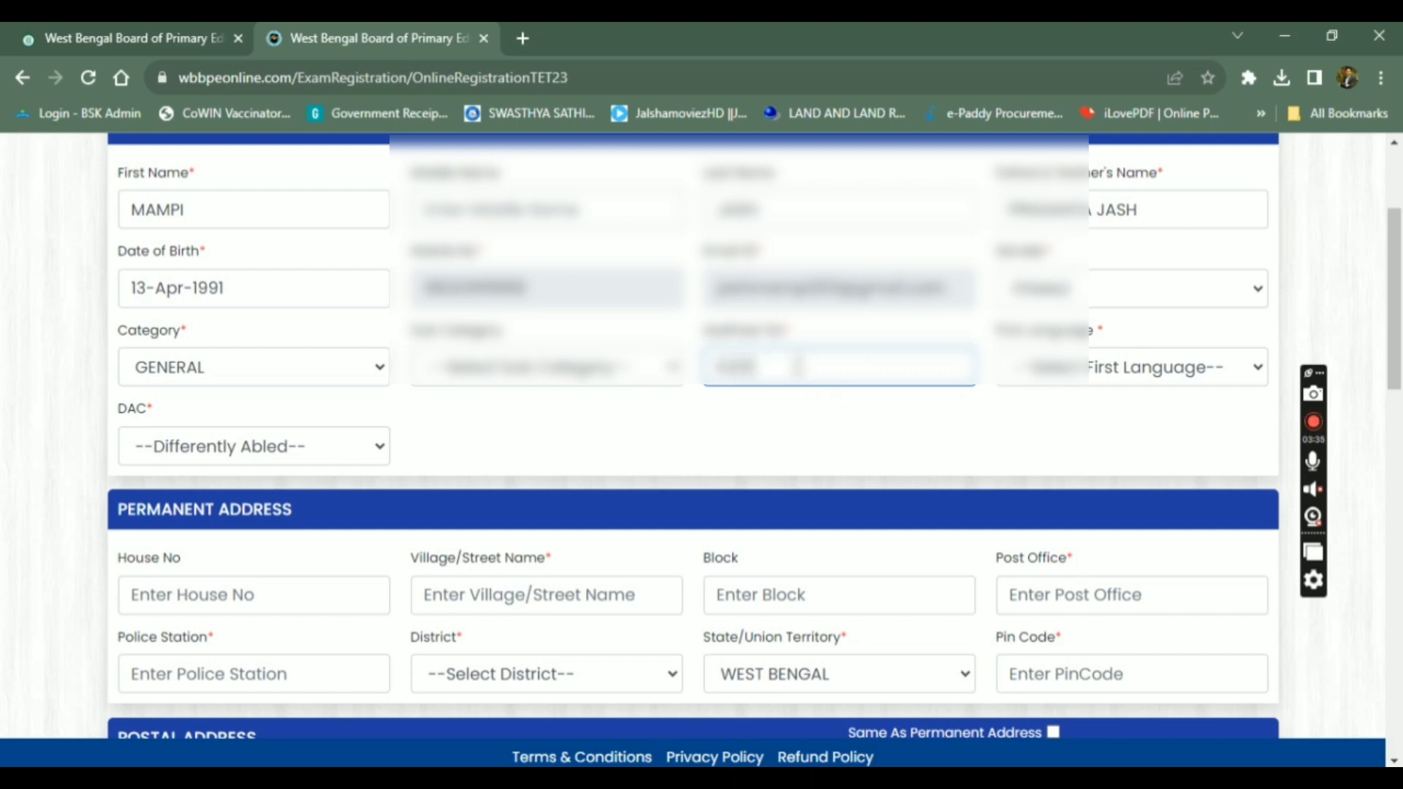
text(********)
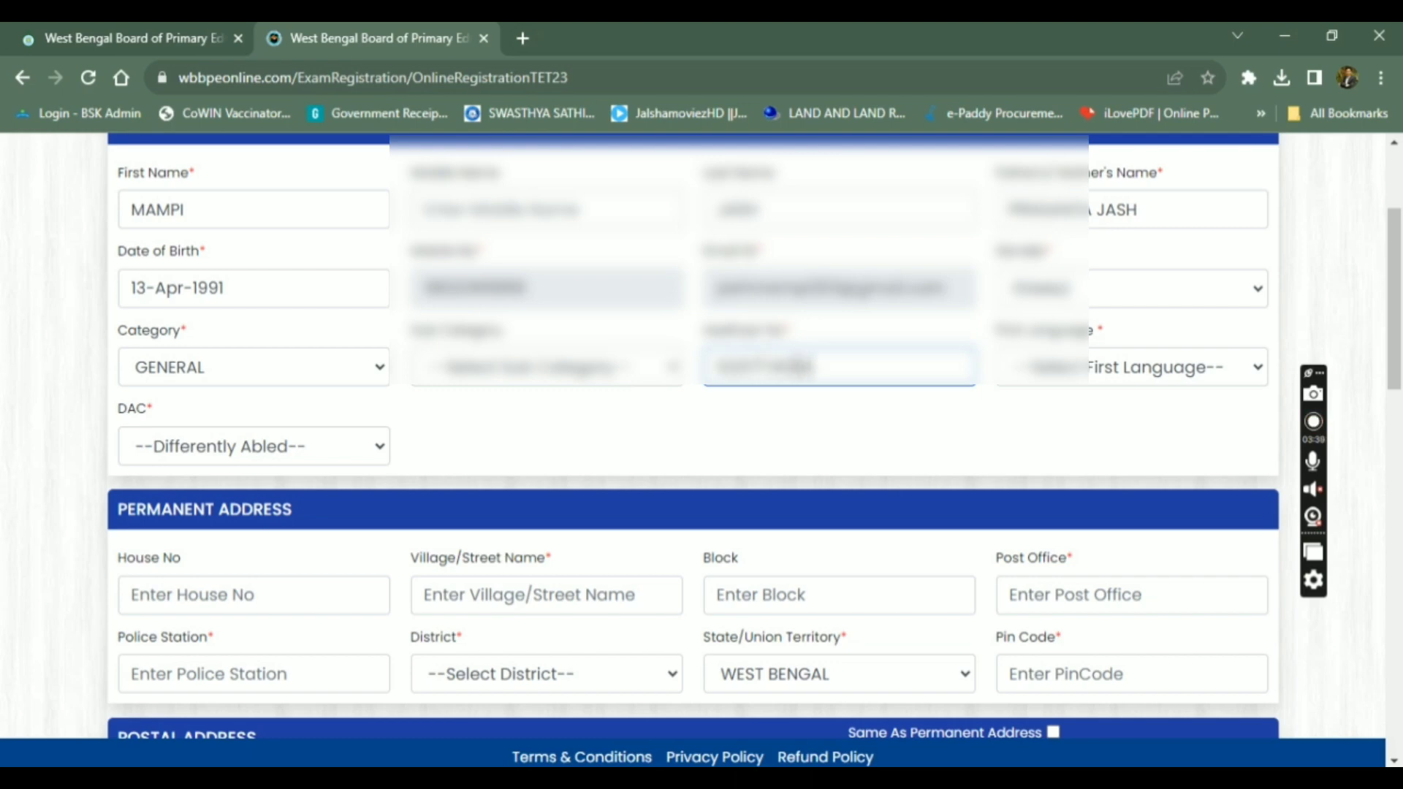
click(1073, 379)
click(1076, 429)
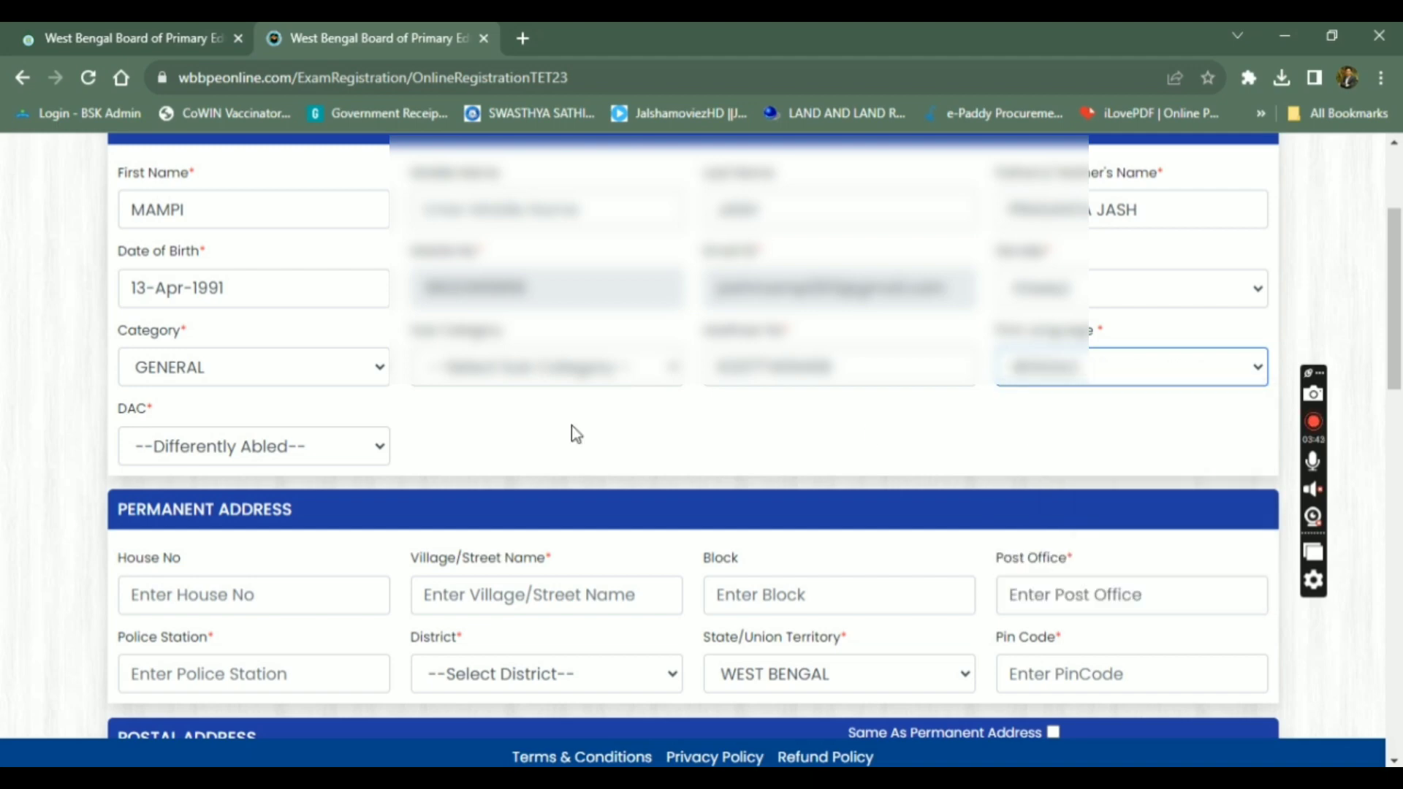
click(300, 457)
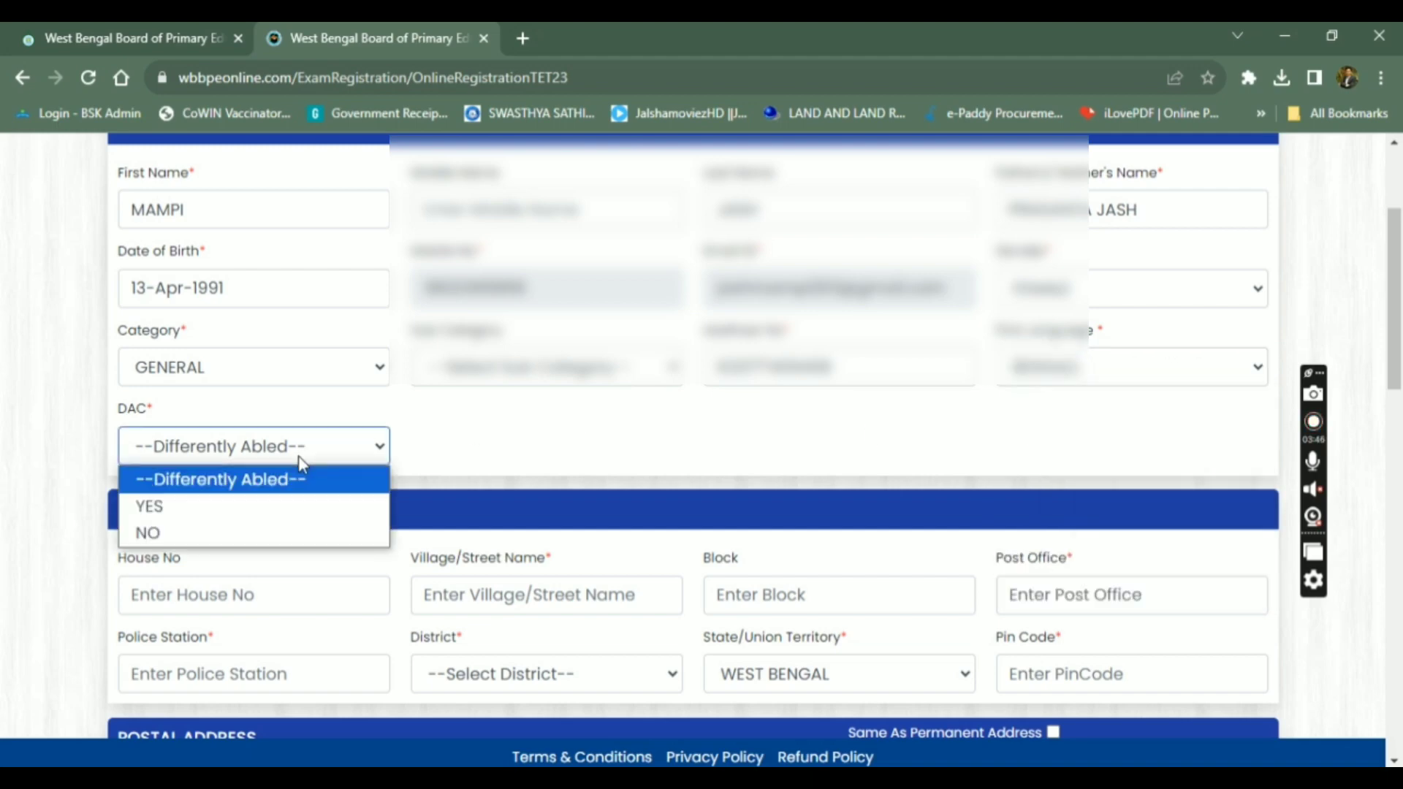
click(187, 539)
scroll(775, 444, down, 3)
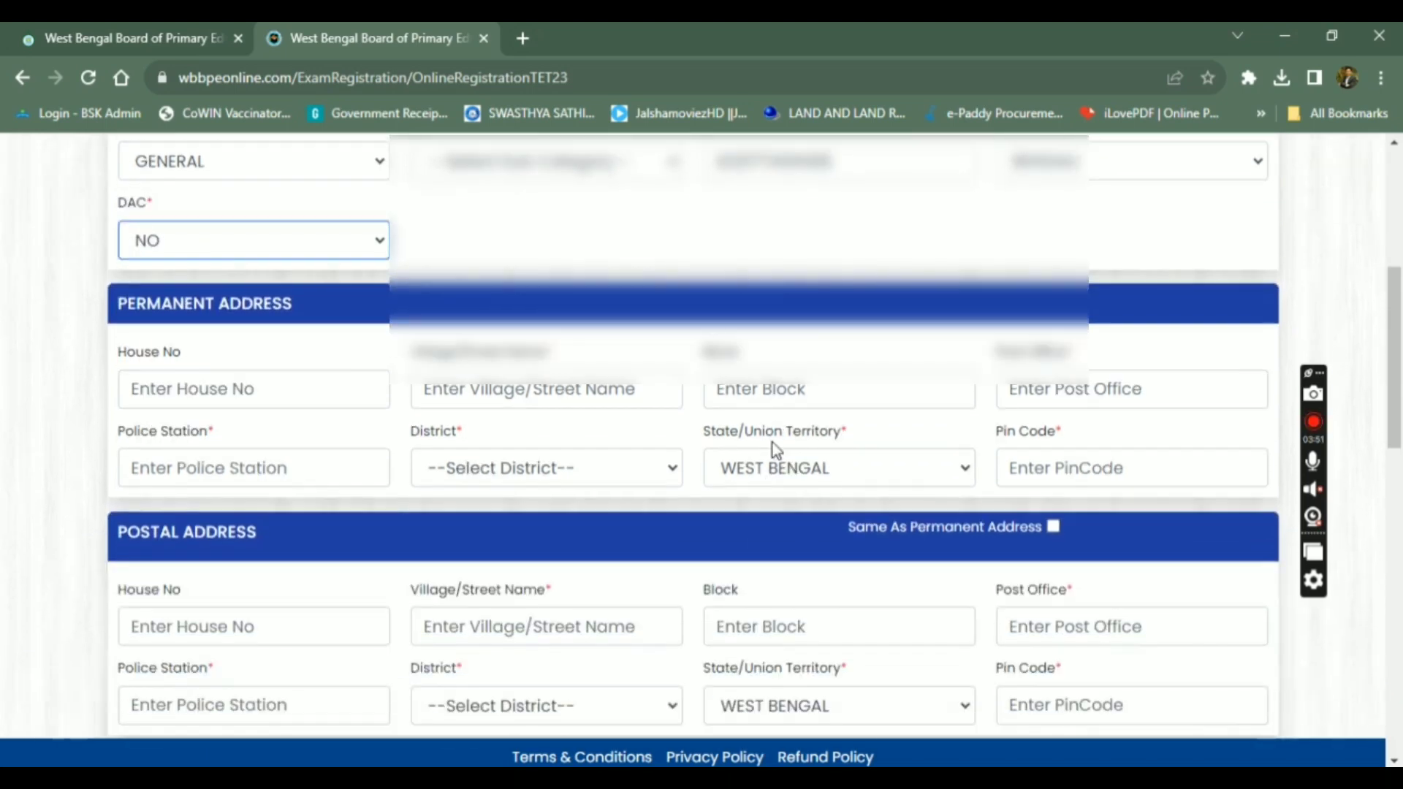
scroll(774, 443, down, 1)
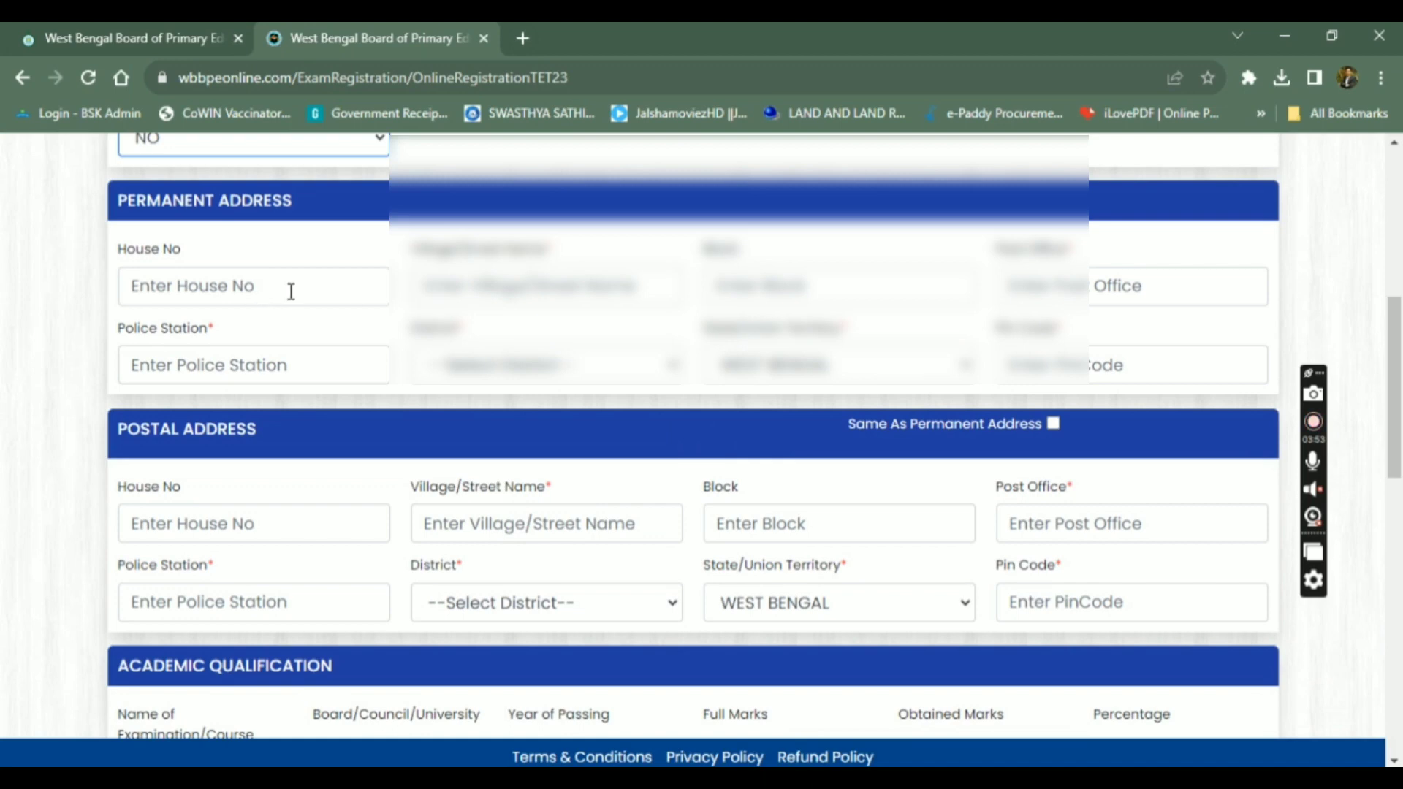
Step: Fill in the permanent address's village/street, block, post office and police station
click(498, 293)
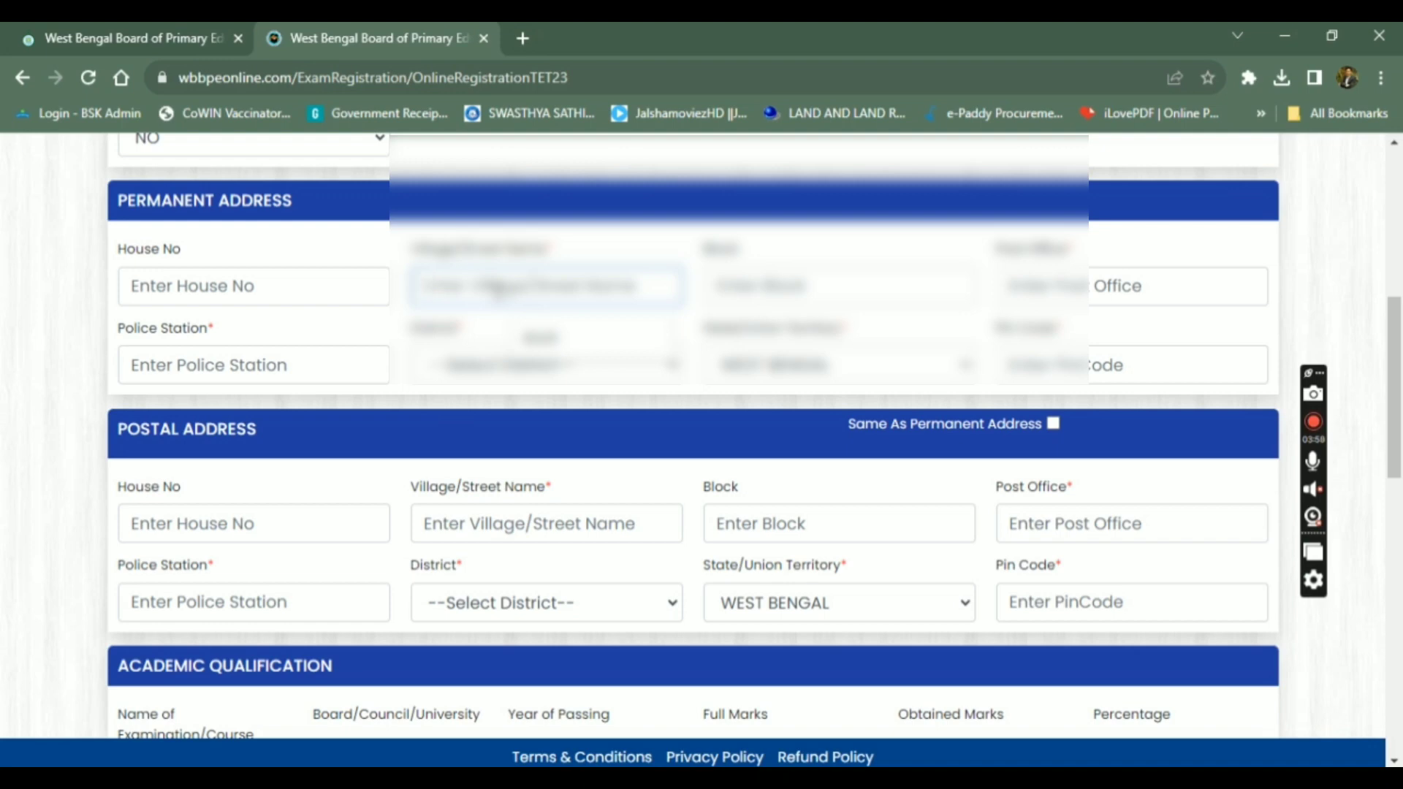
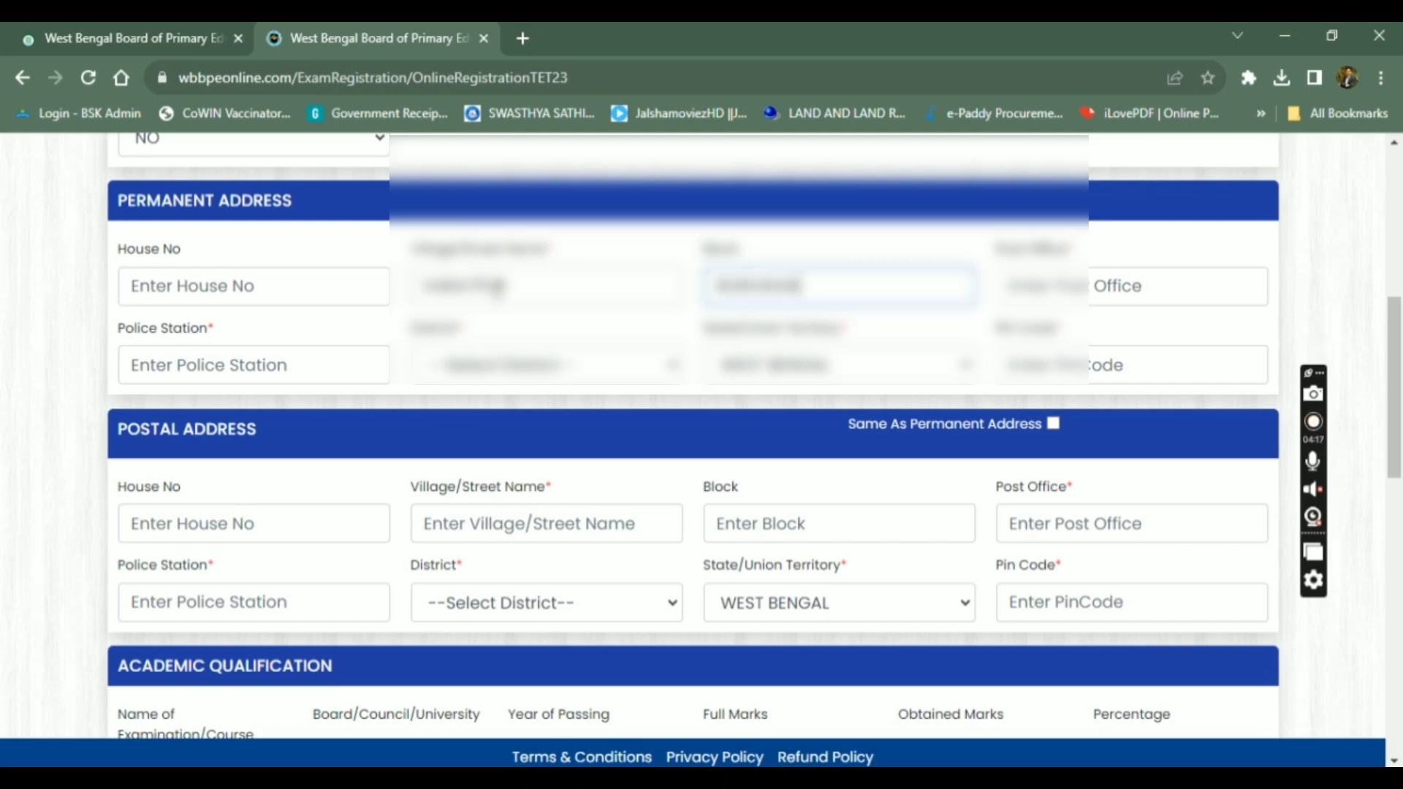
key(Tab)
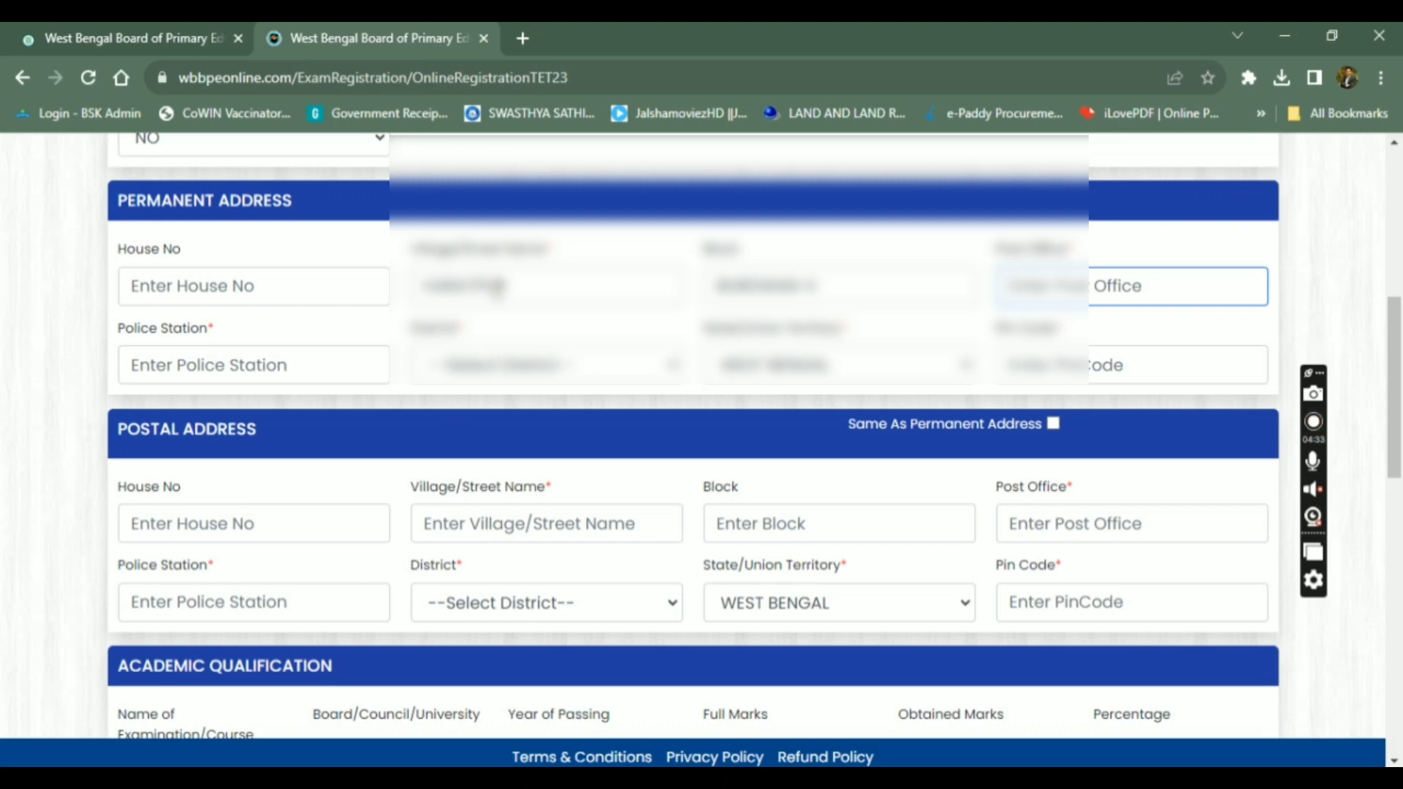
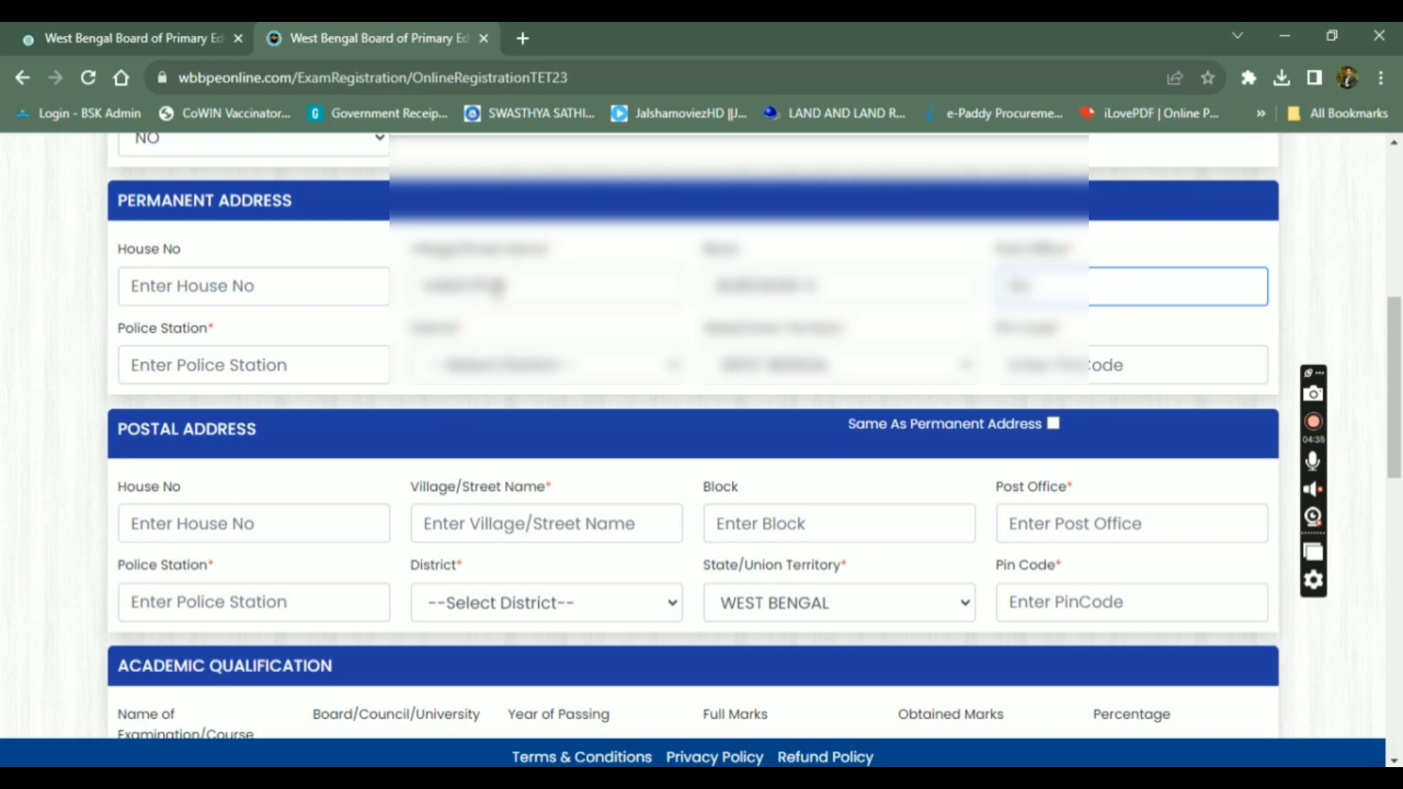
key(Tab)
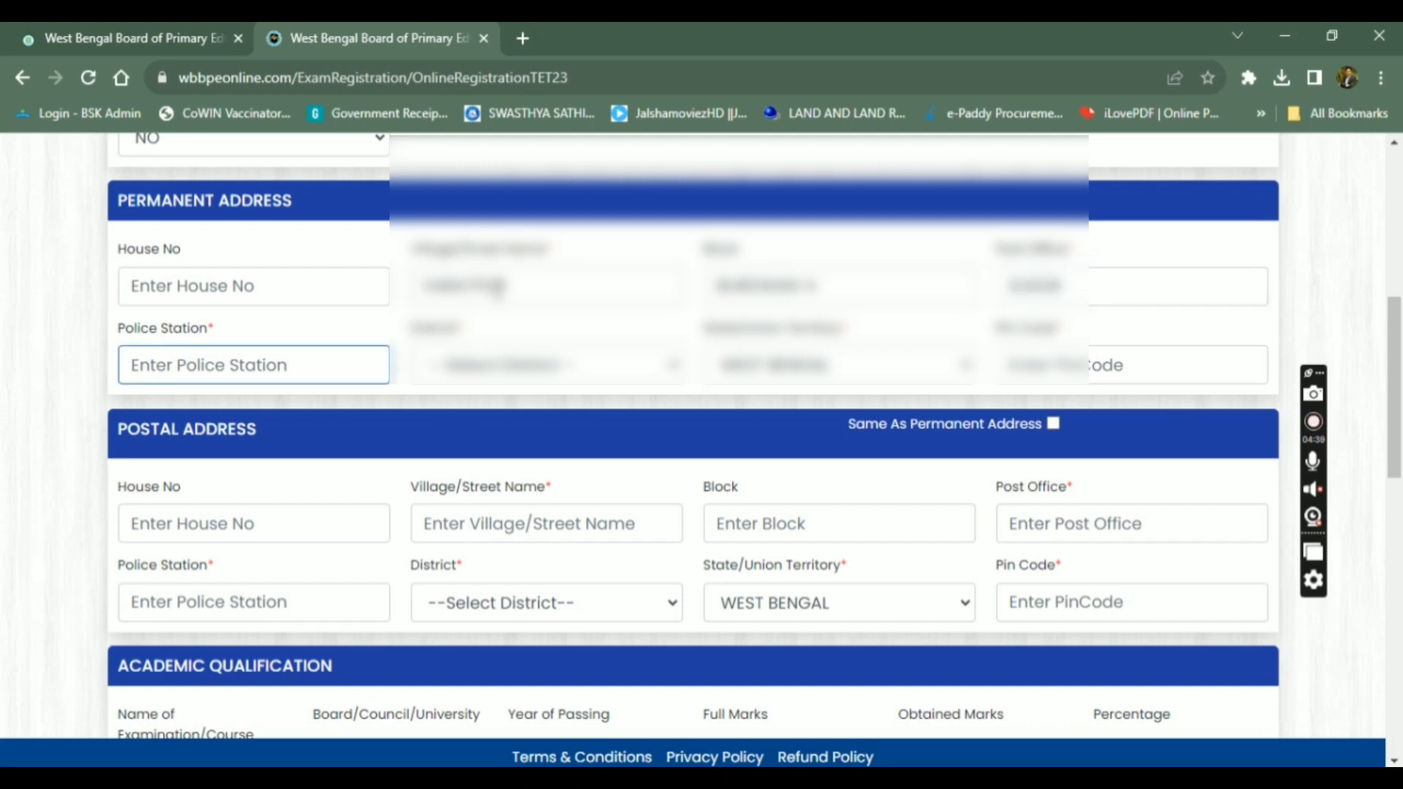
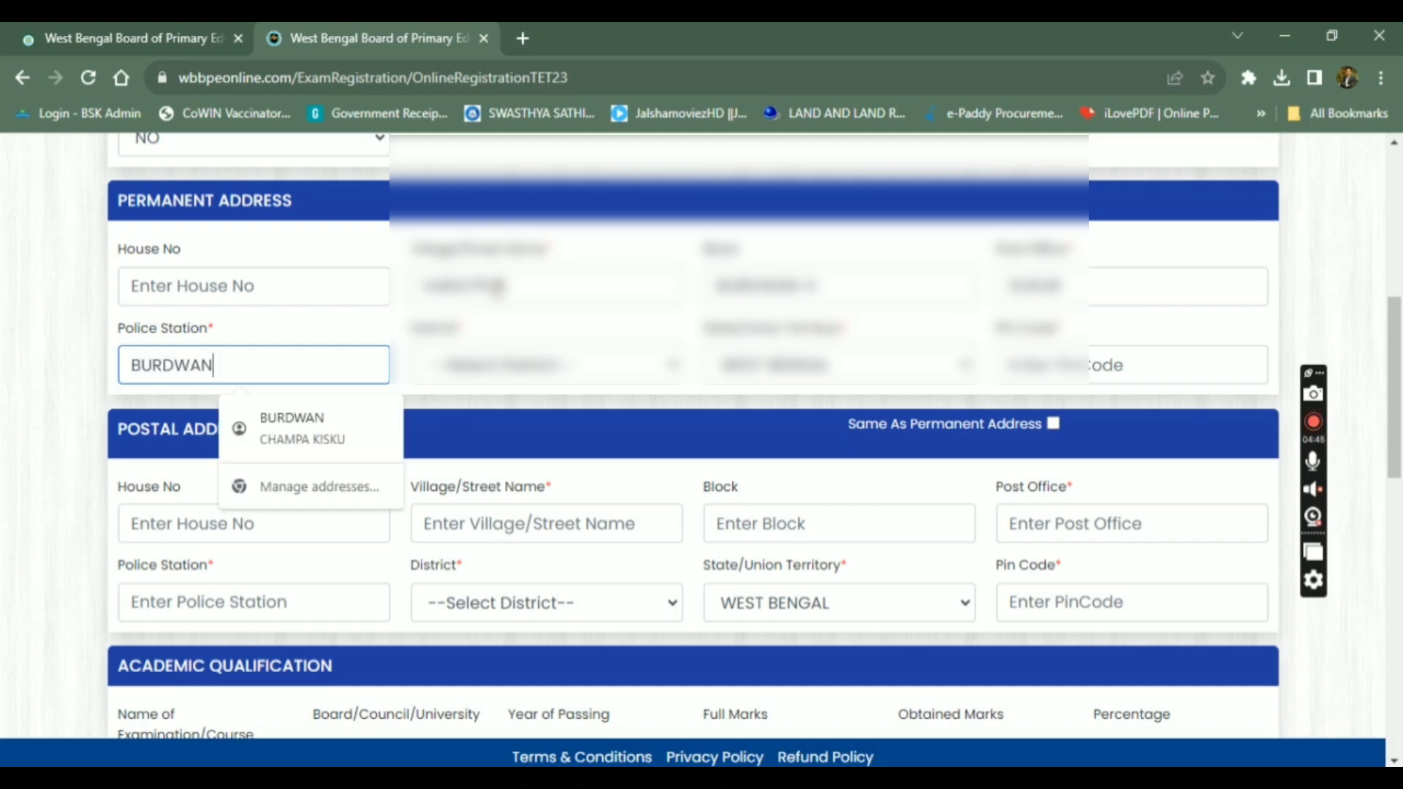
key(Tab)
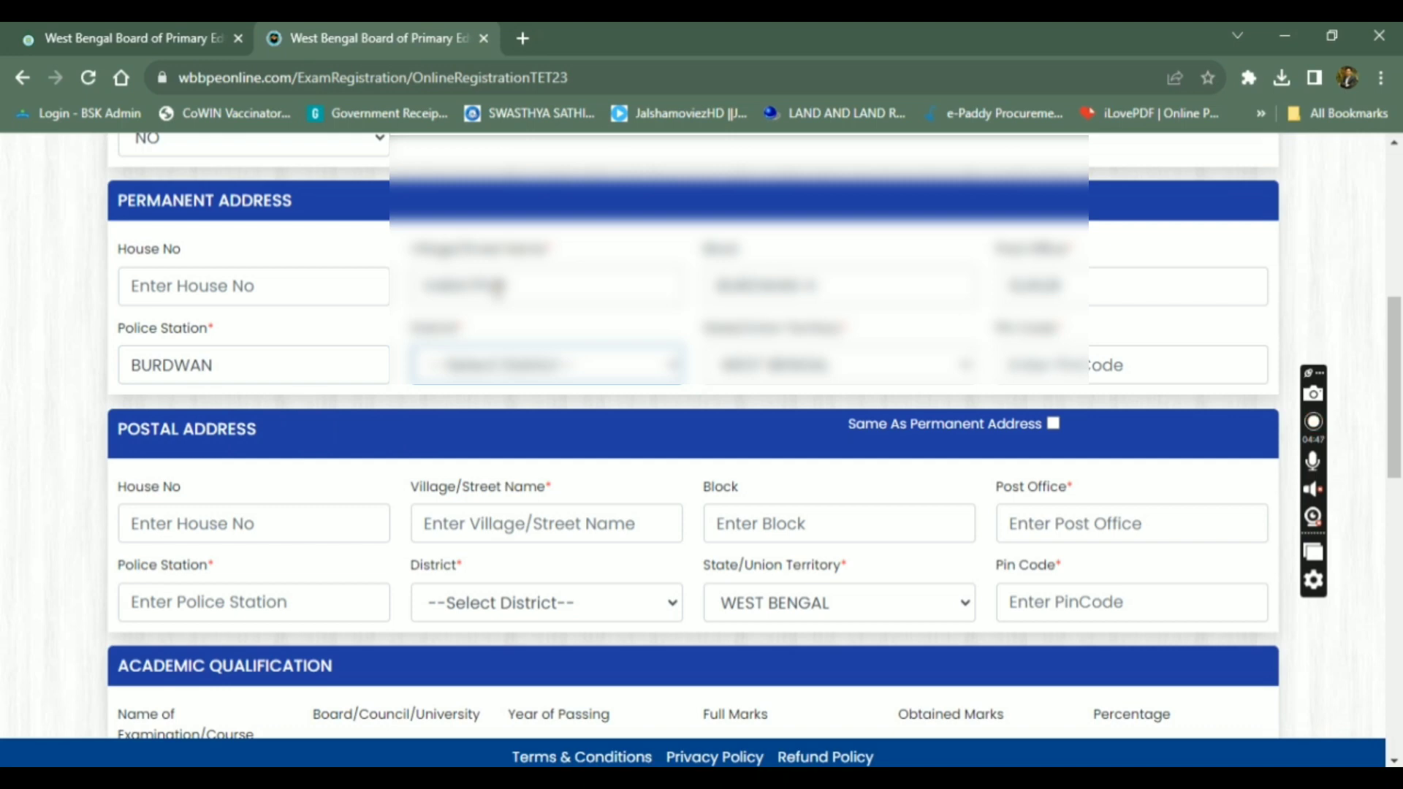
Step: Choose PURBA (EAST) BURDWAN (BARDHAMAN) as the permanent district and enter the pin code
click(515, 366)
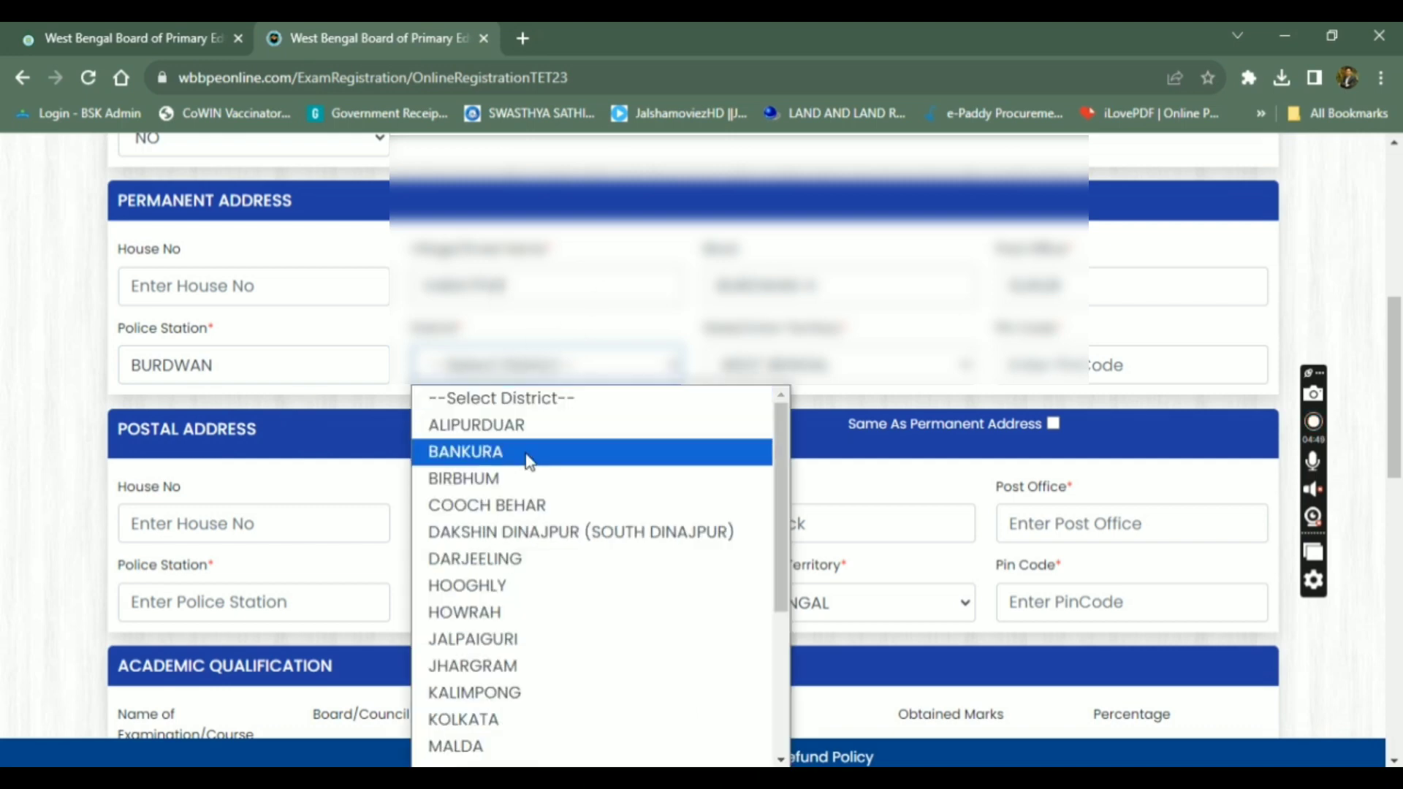
scroll(554, 535, down, 3)
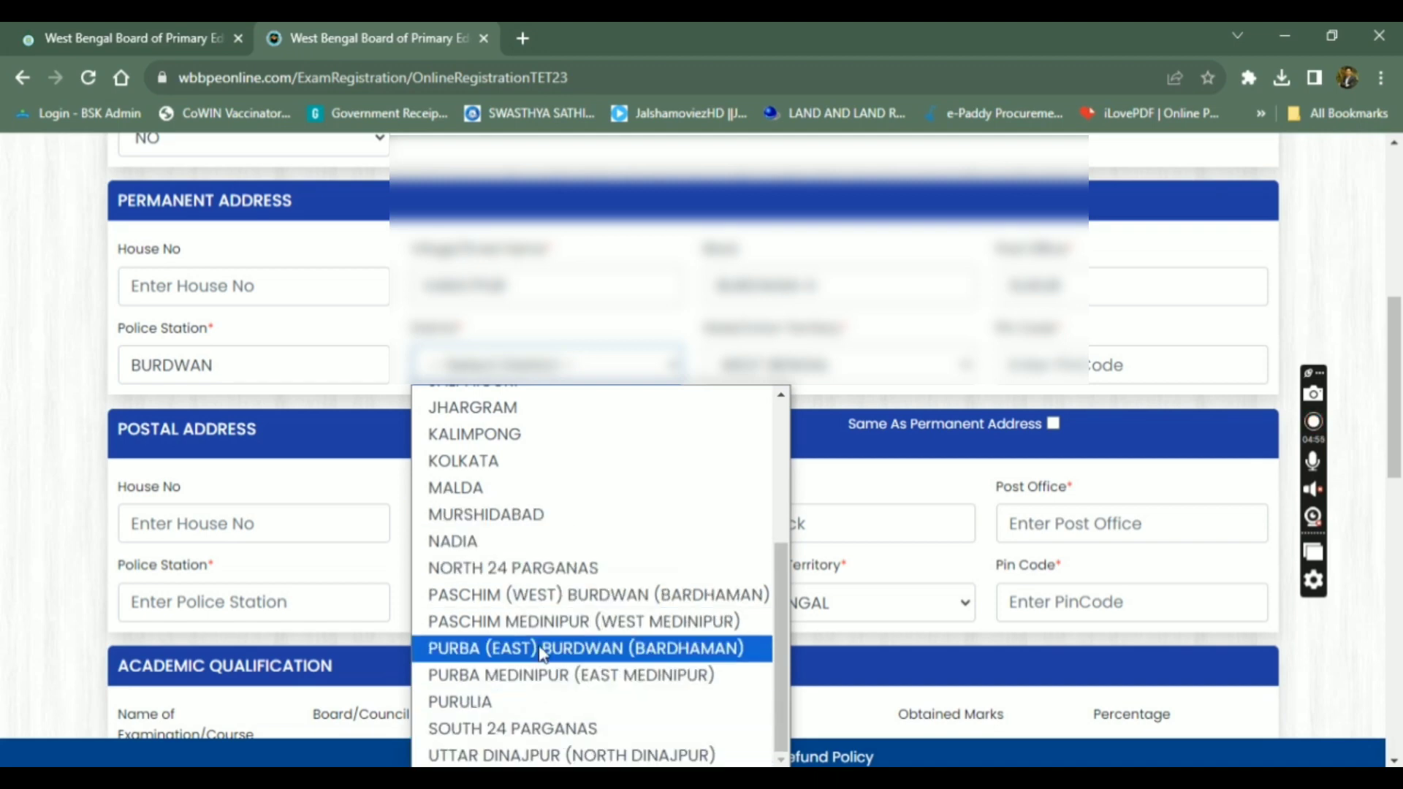
scroll(537, 640, up, 3)
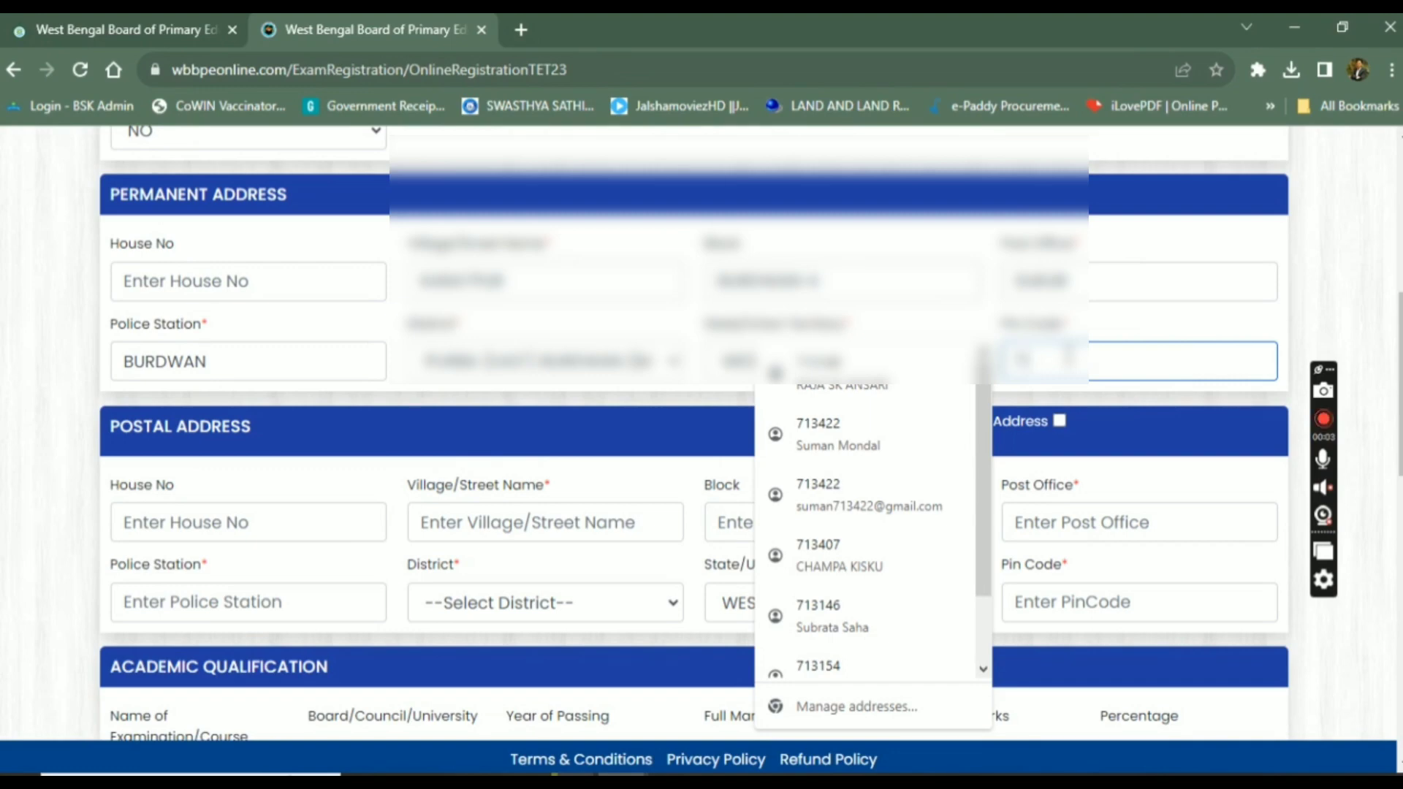
text(11)
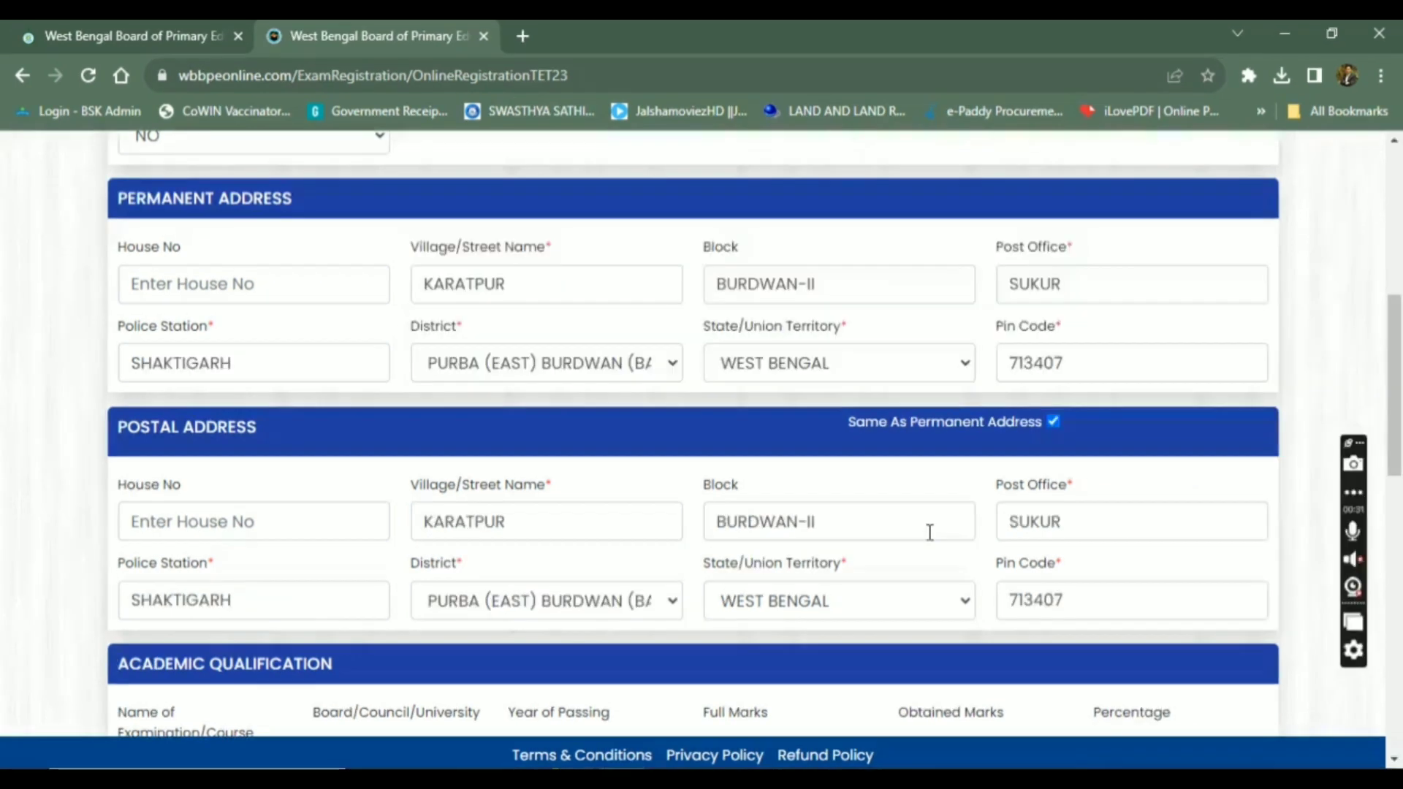
scroll(928, 533, down, 3)
scroll(928, 530, down, 3)
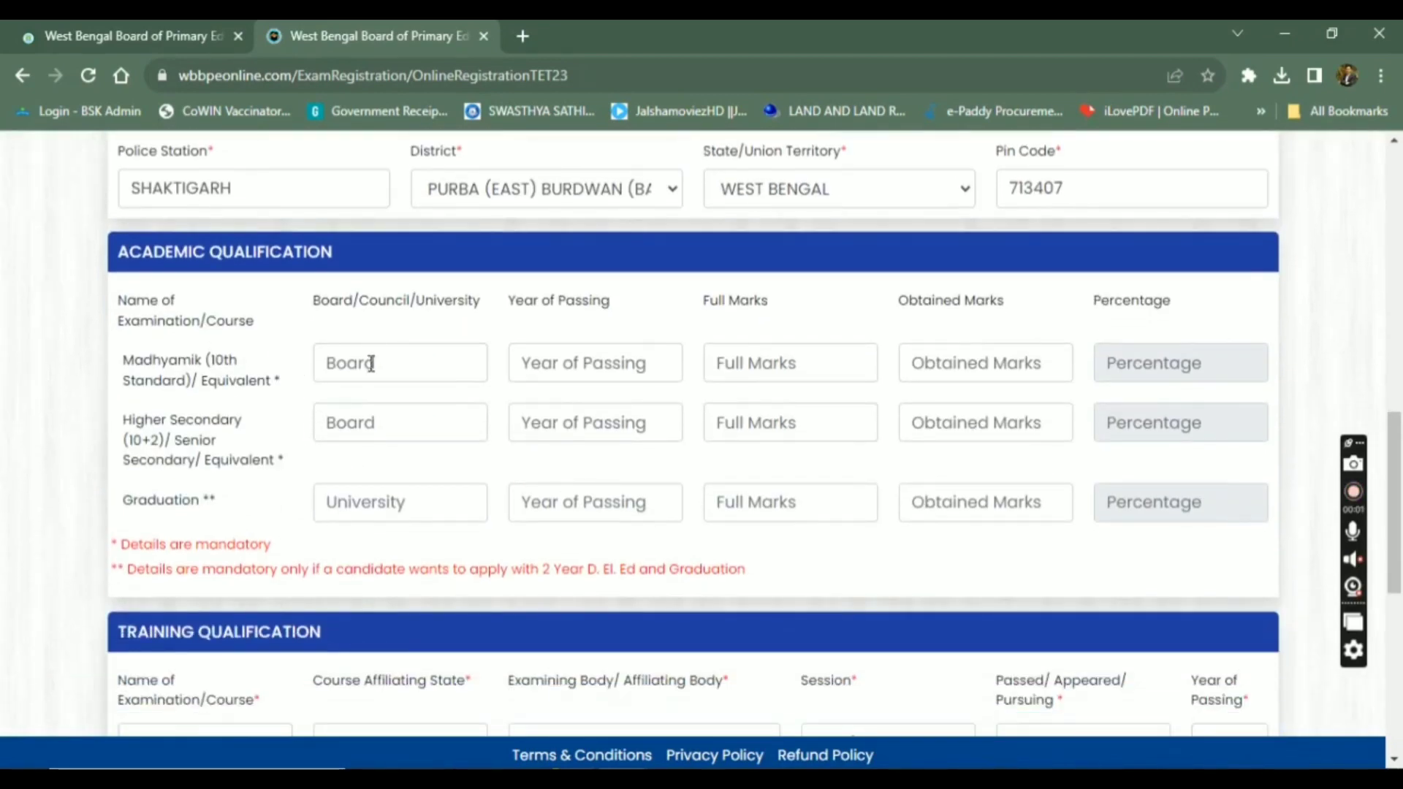
Step: Set the Madhyamik board to WBBSE with passing year 2007, full marks 800, obtained 506
click(371, 364)
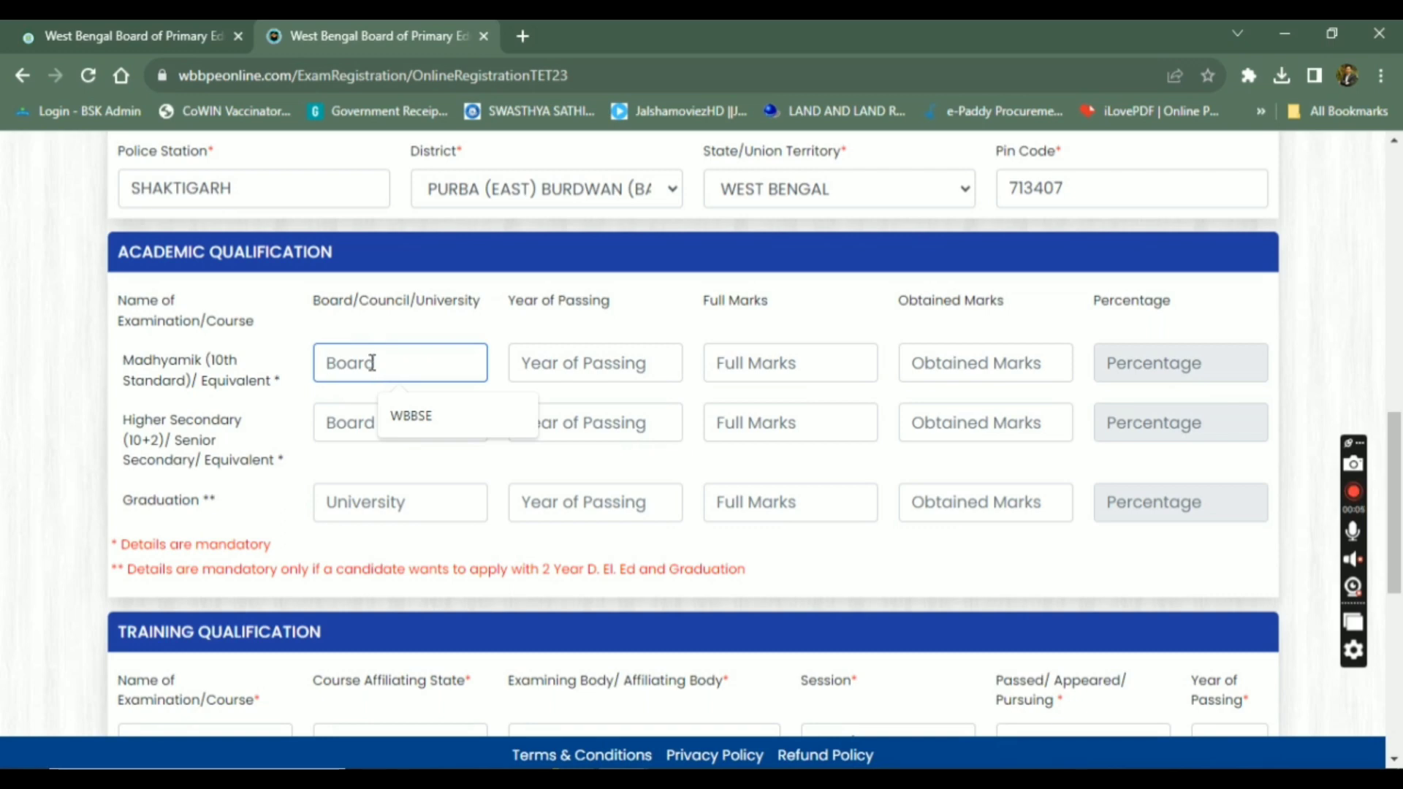
click(410, 423)
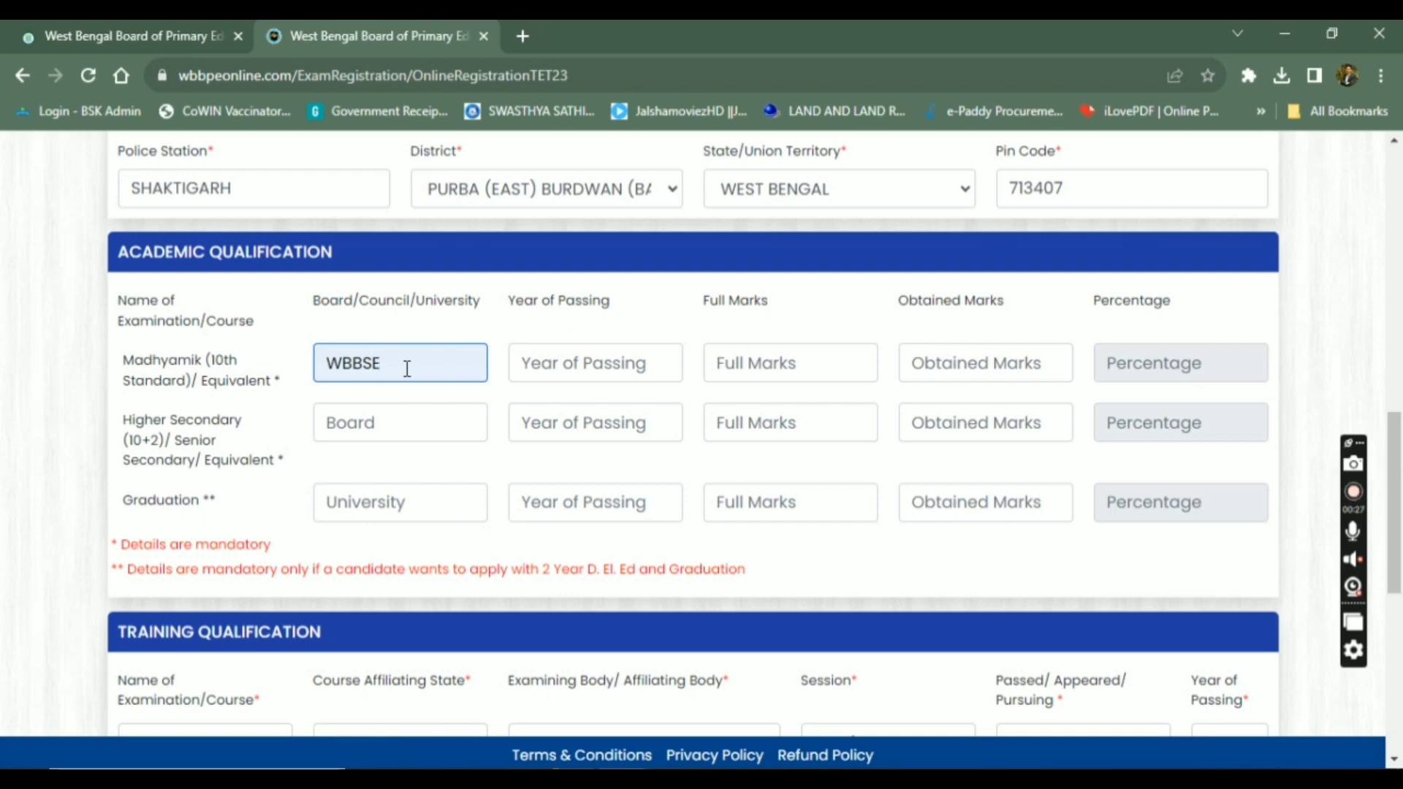
click(586, 362)
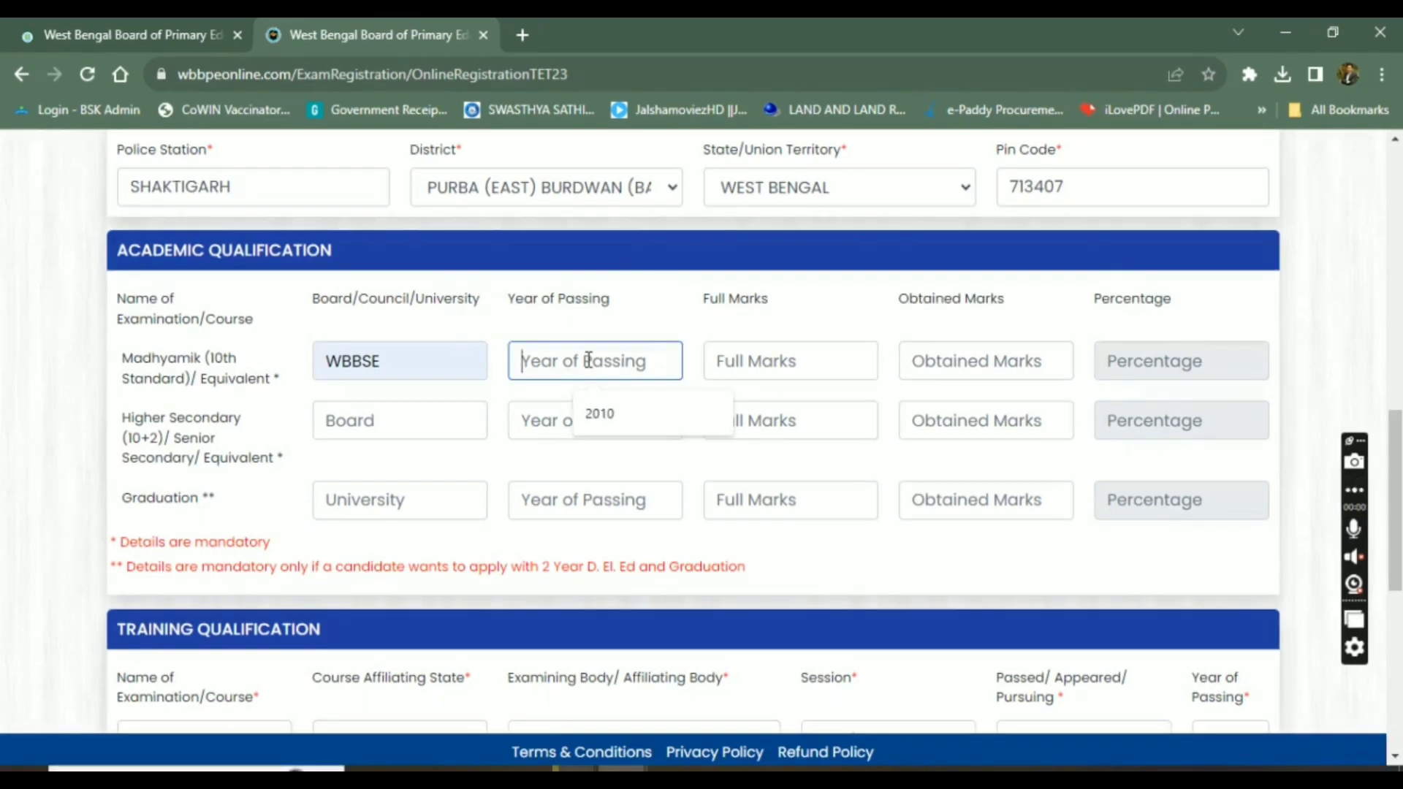
text(201)
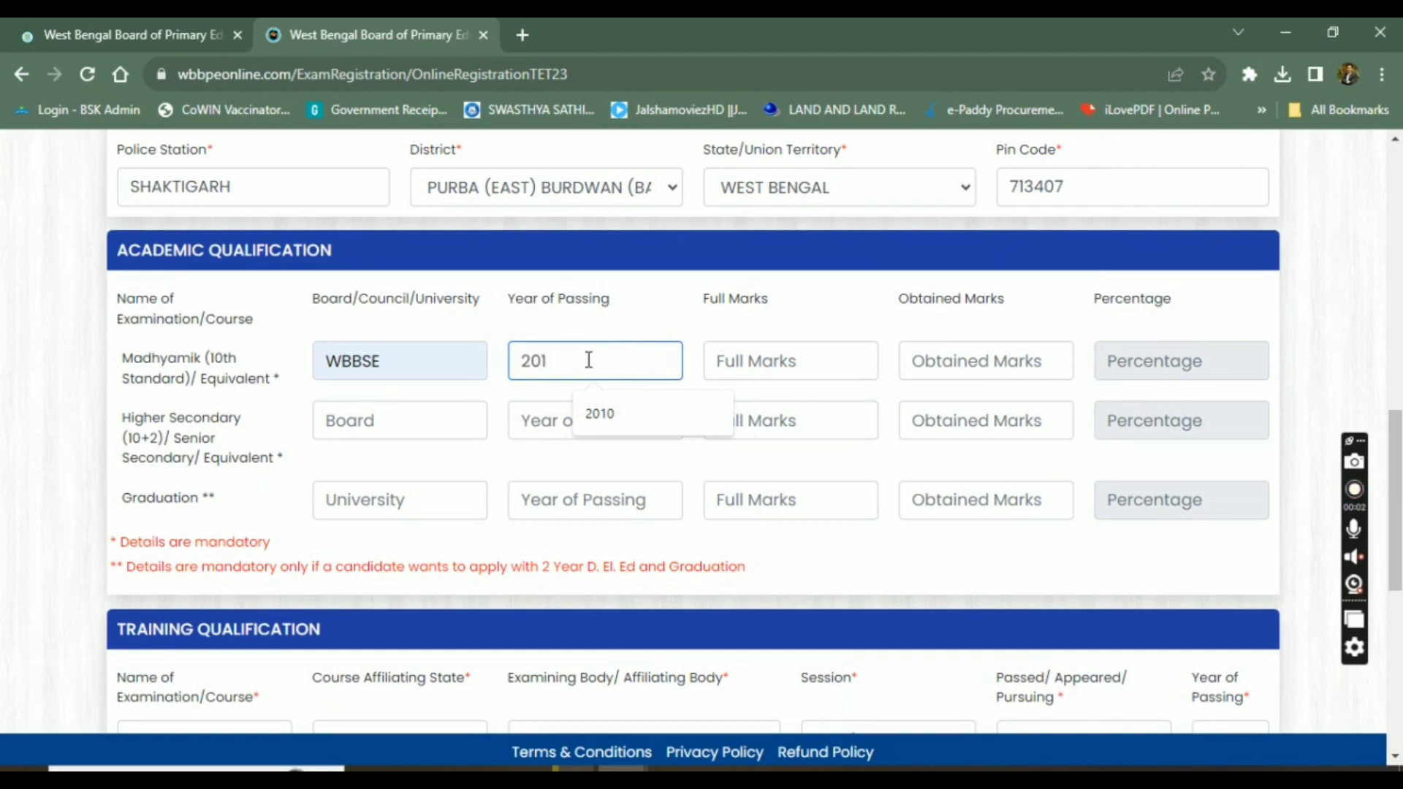
key(BackSpace)
text(007)
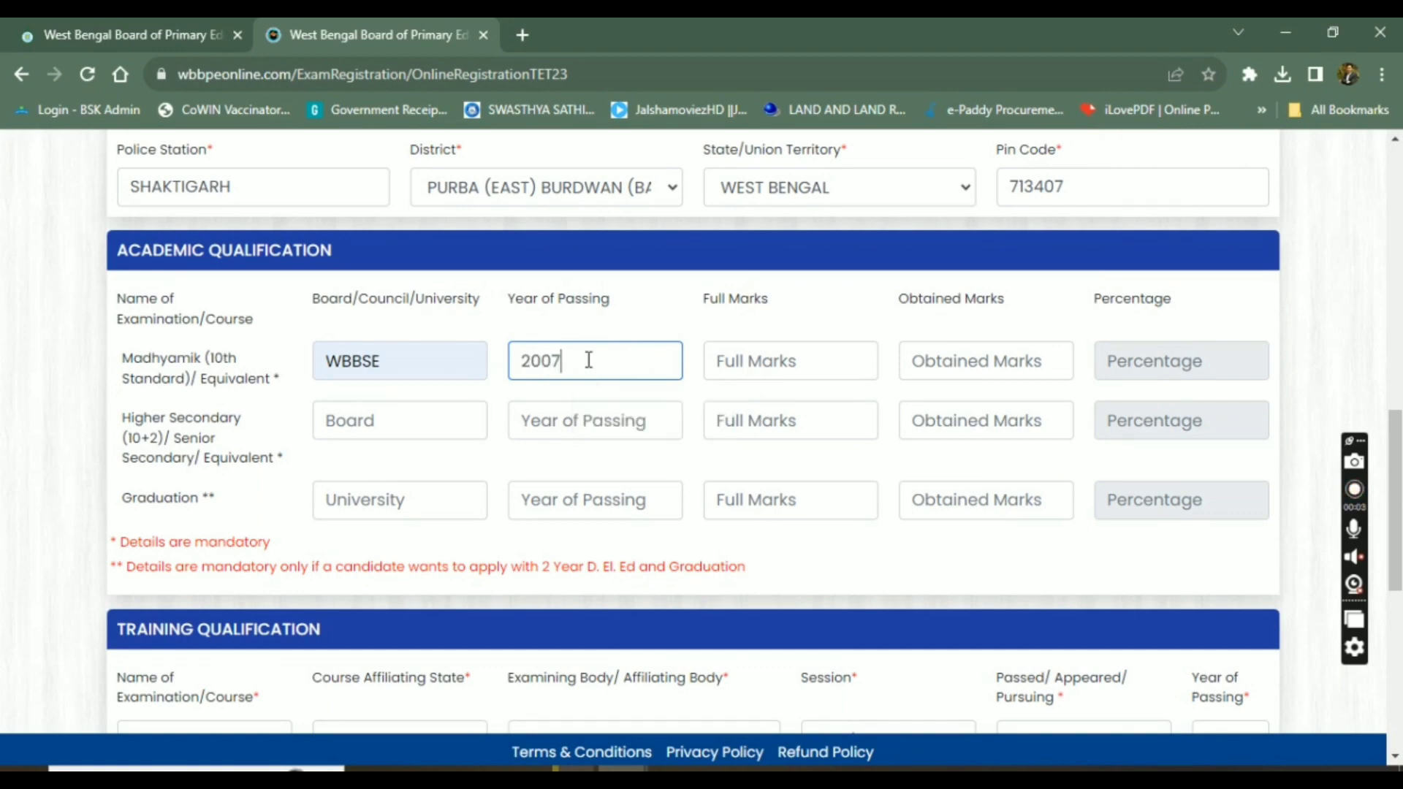
key(Tab)
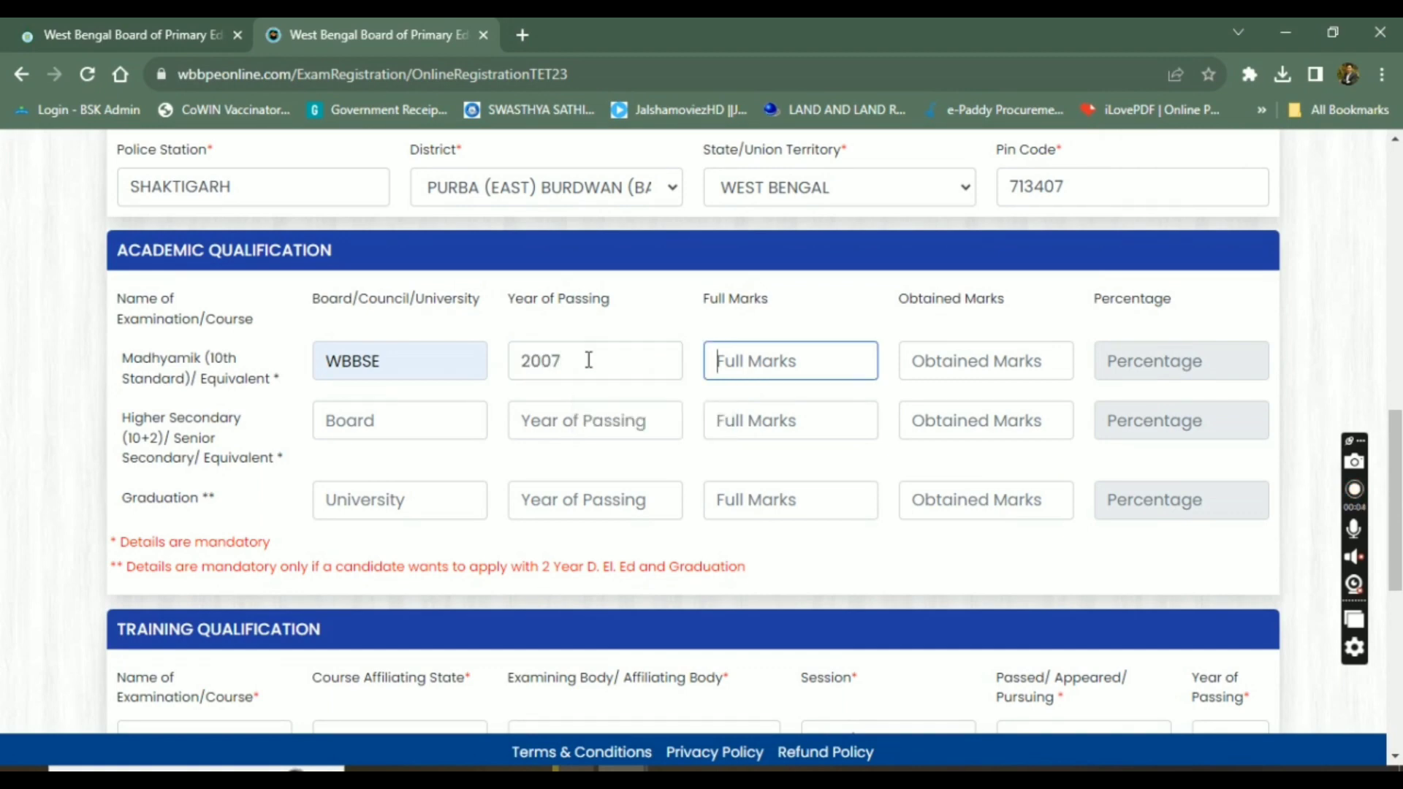
text(800)
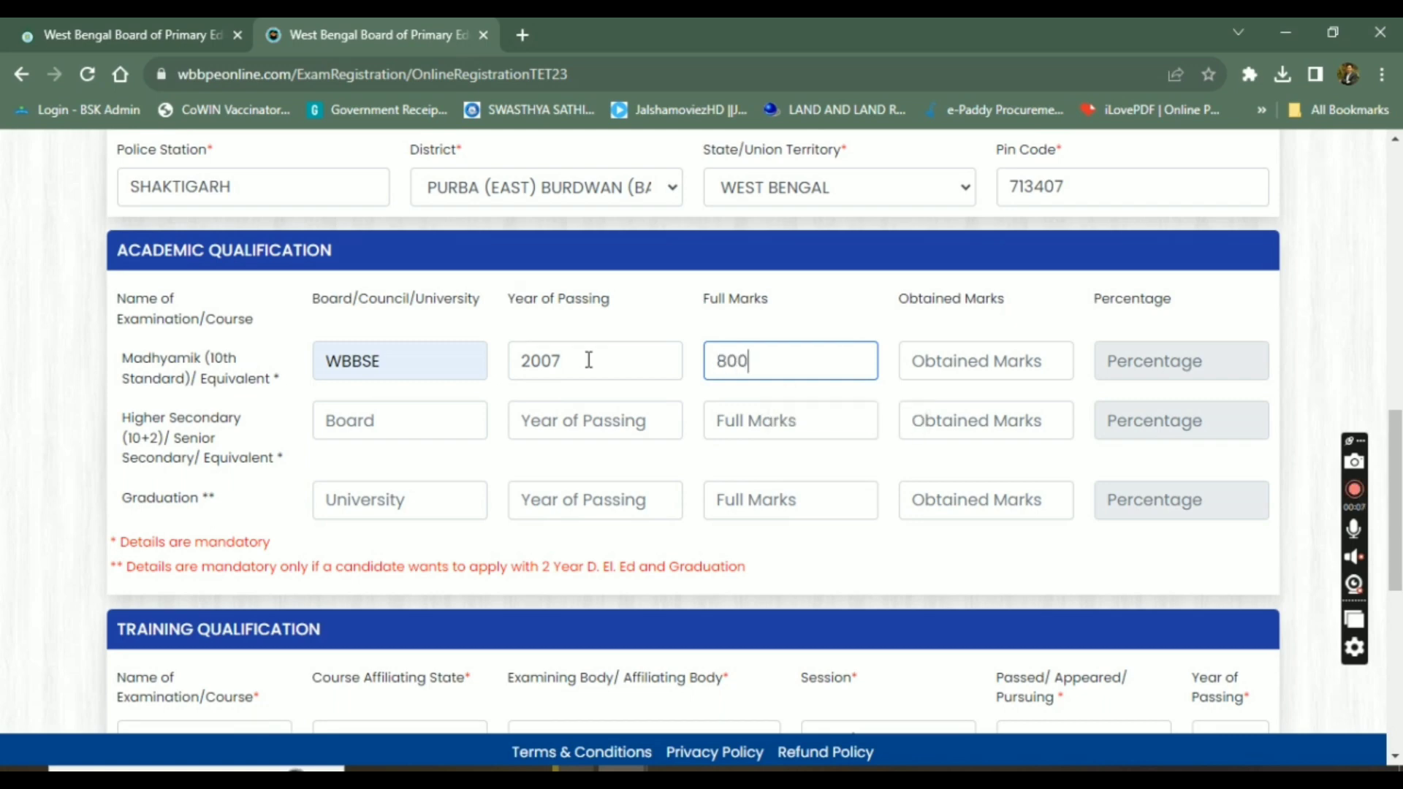
key(Tab)
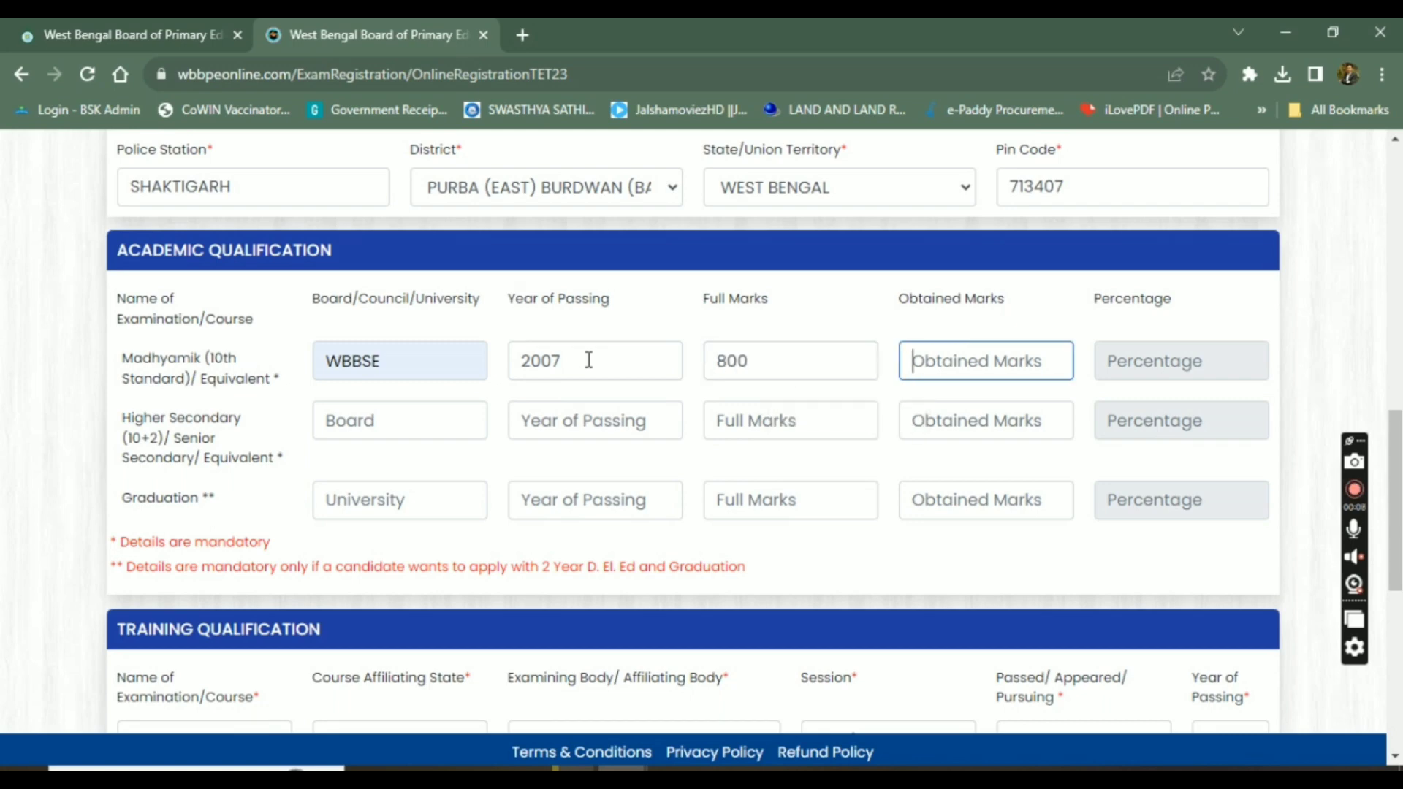
text(506)
key(Tab)
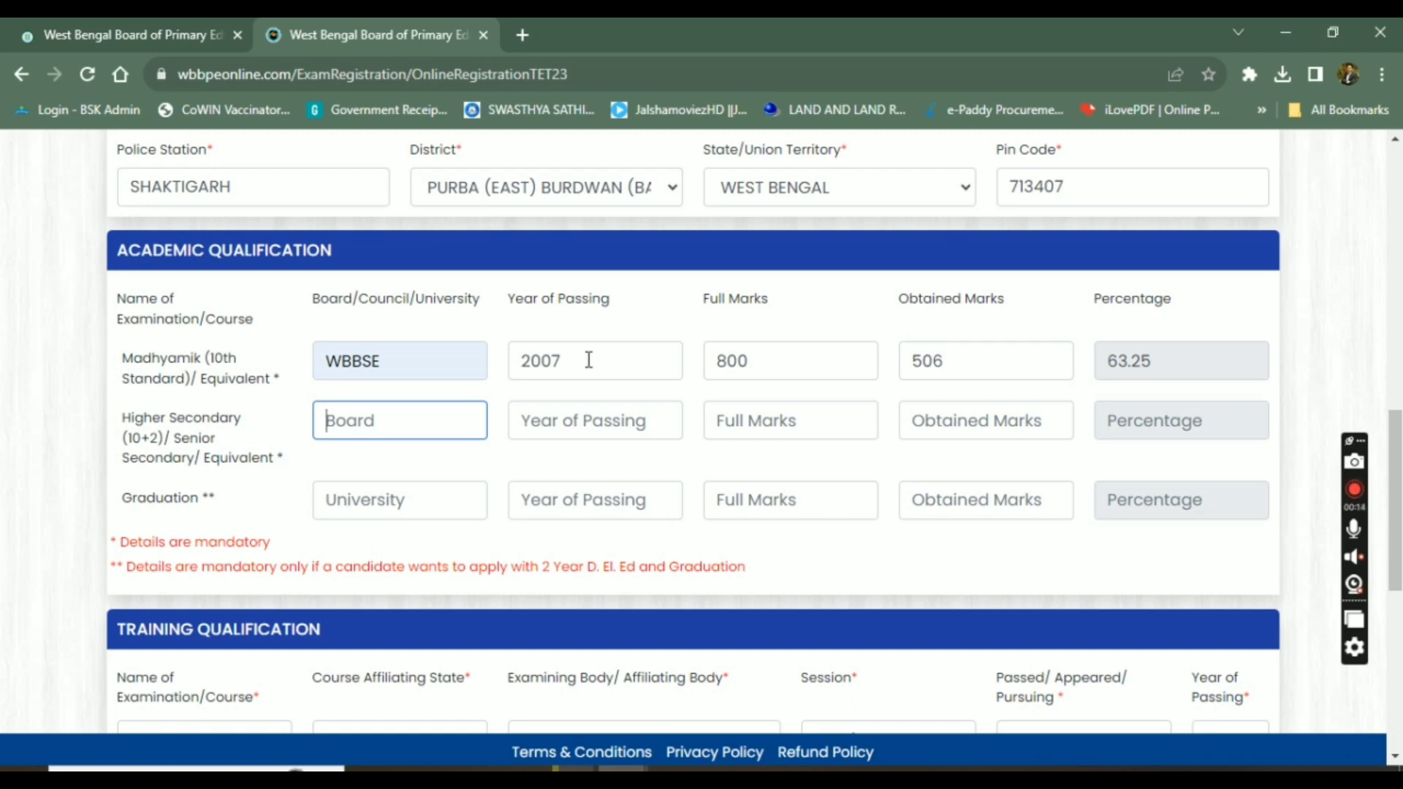
Step: Fill the Higher Secondary row: WBCHSE board, passed 2009, 353 out of 500 marks
text(WBCHSE)
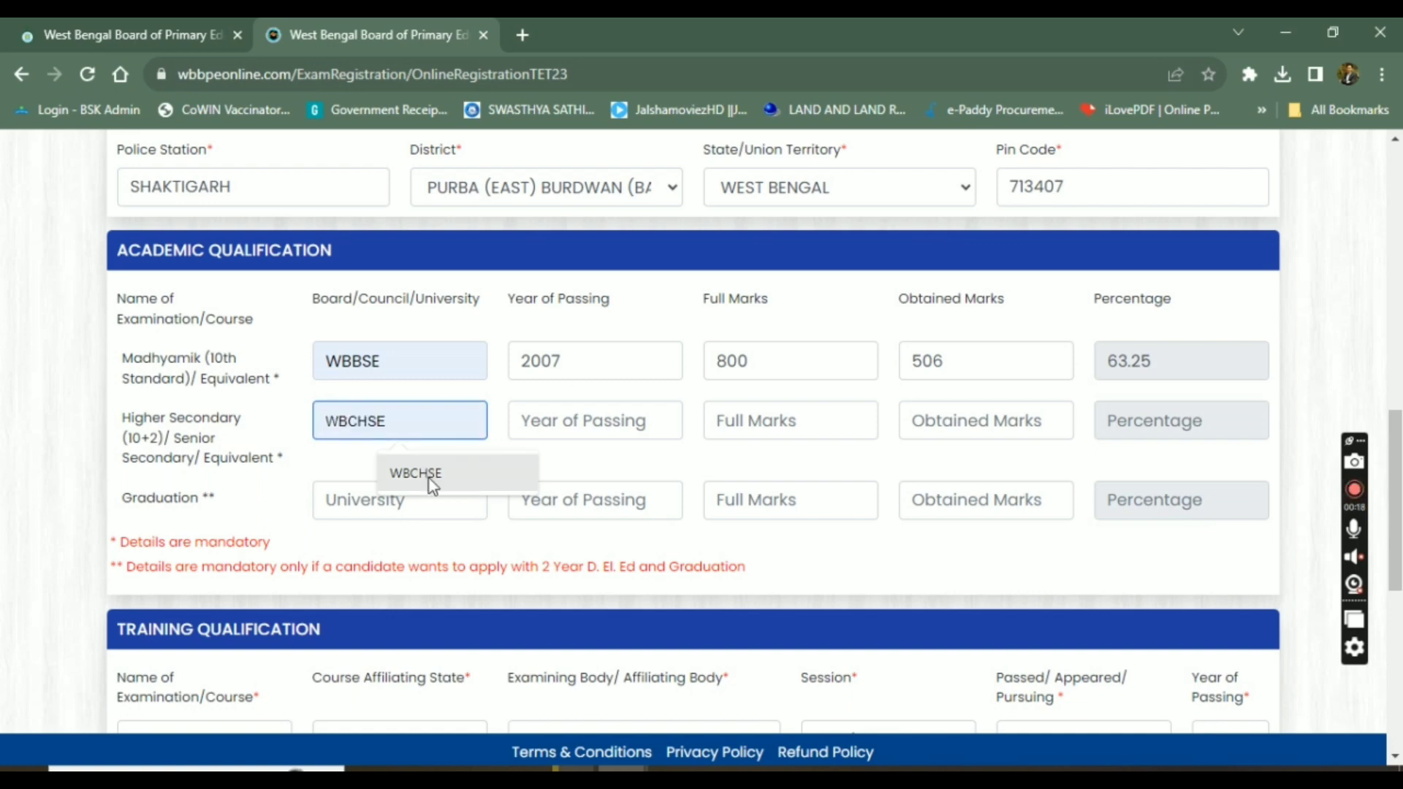
click(428, 477)
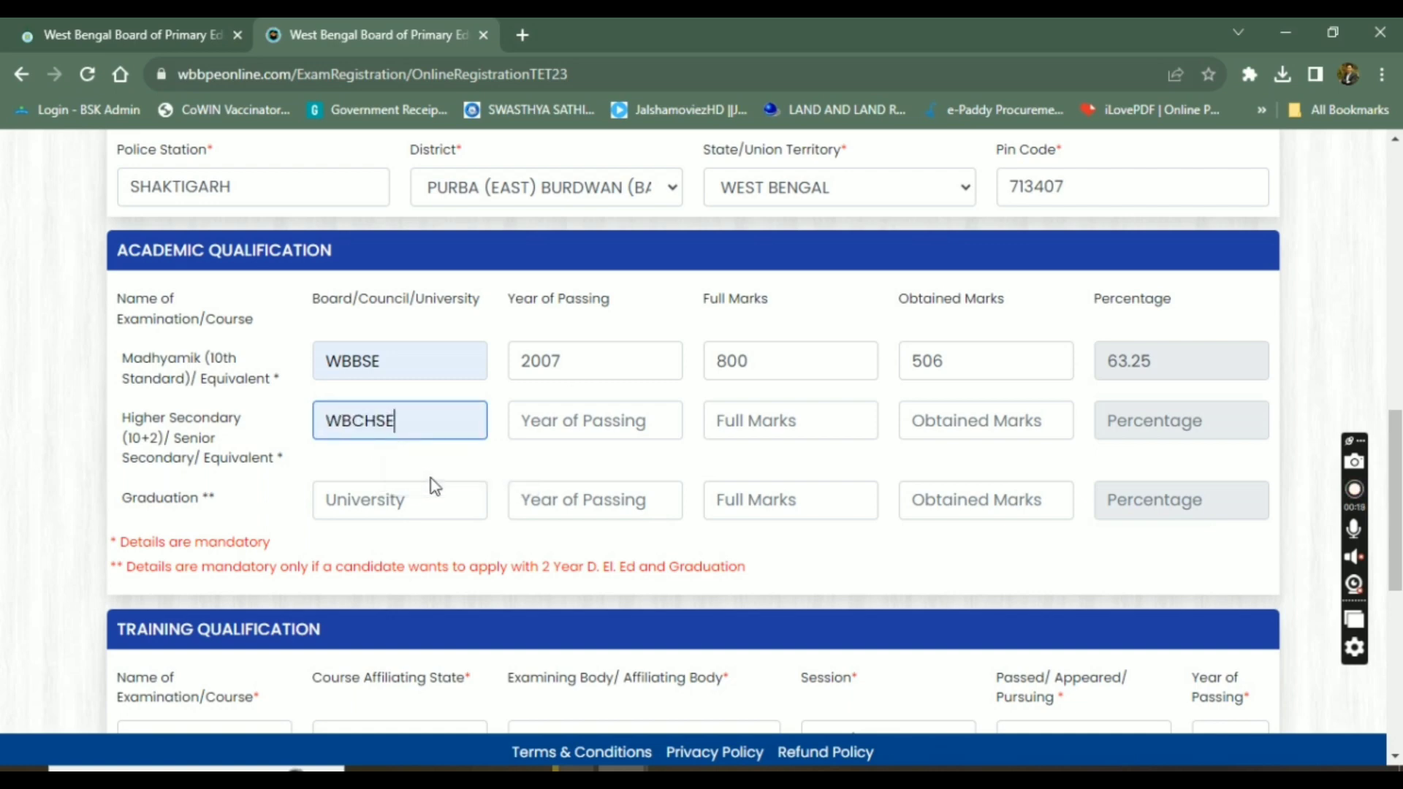
click(586, 424)
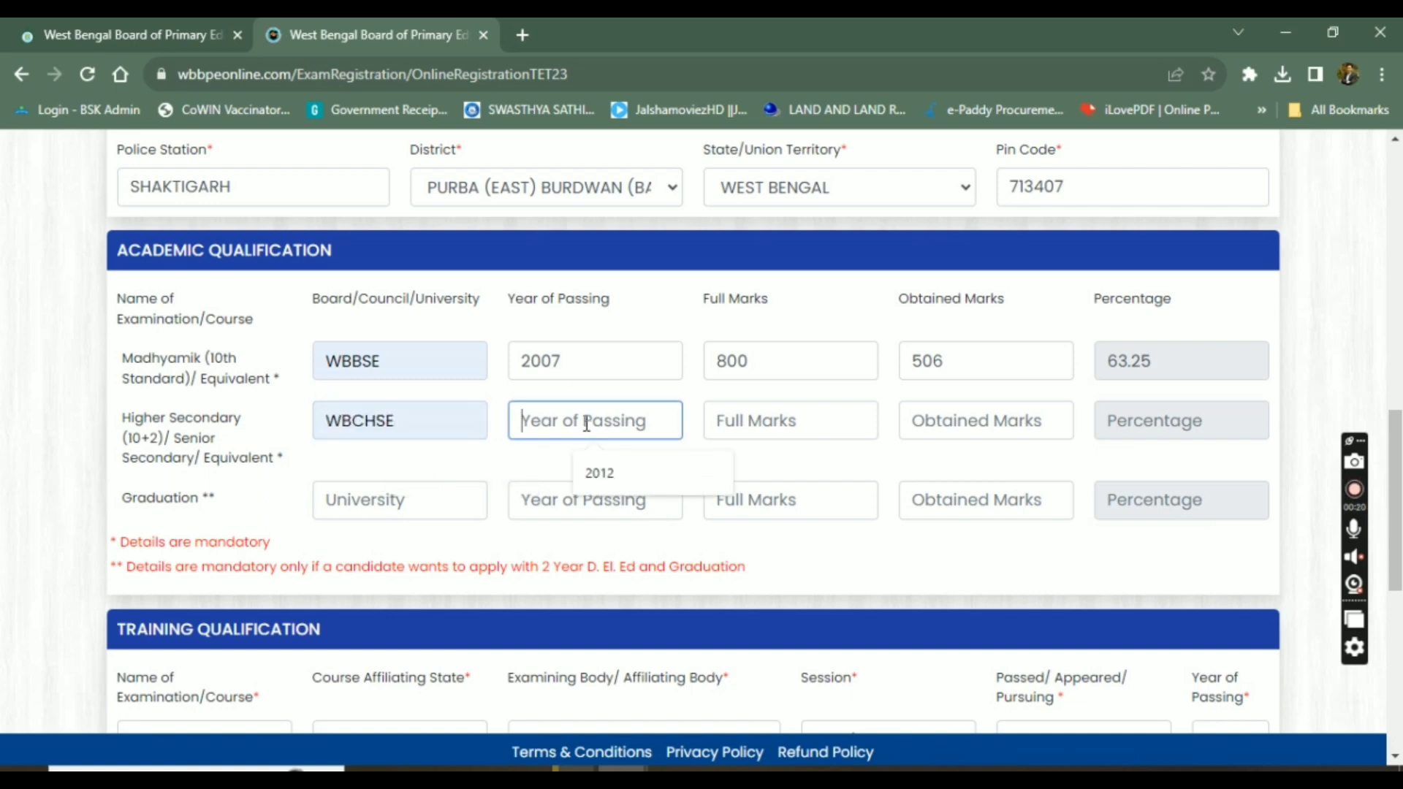
text(2009)
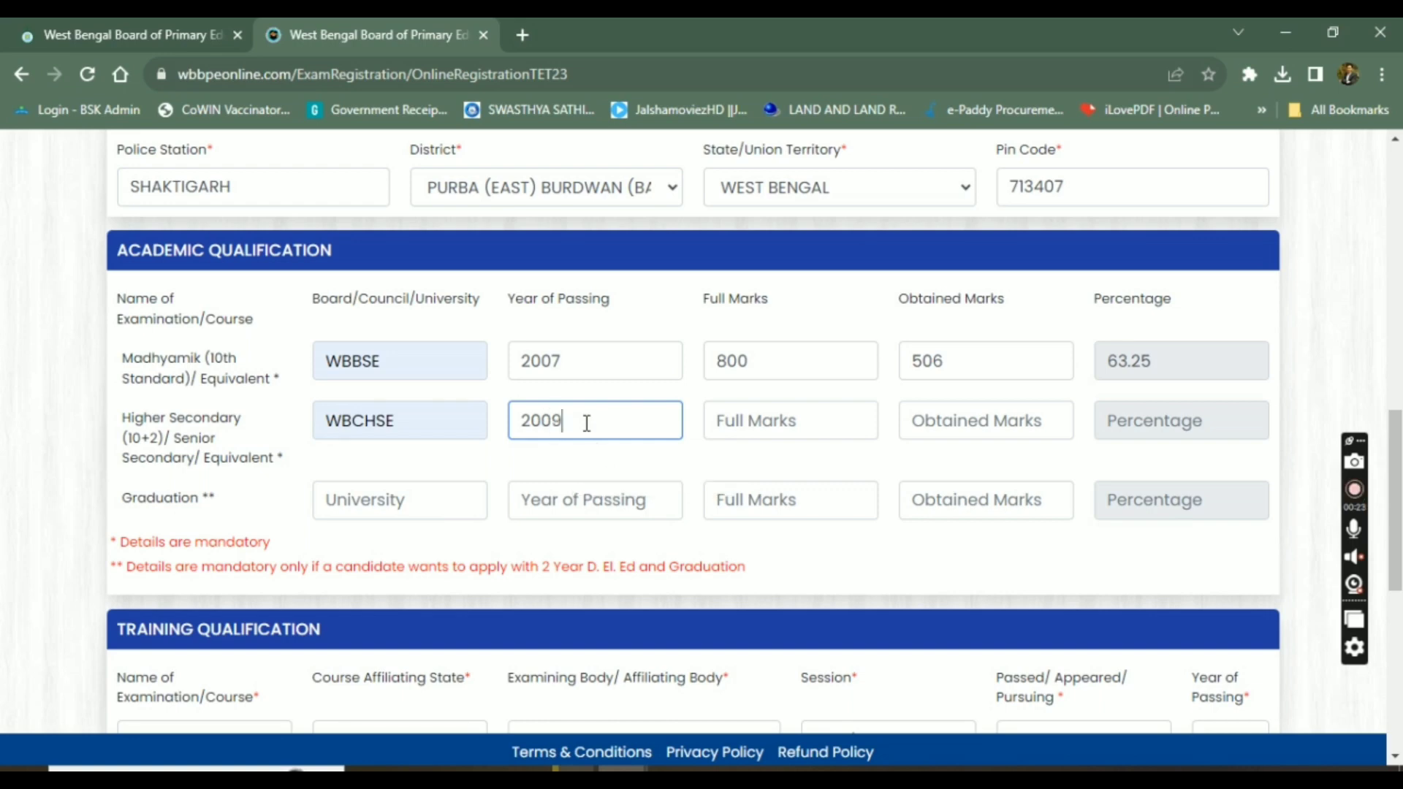
key(Tab)
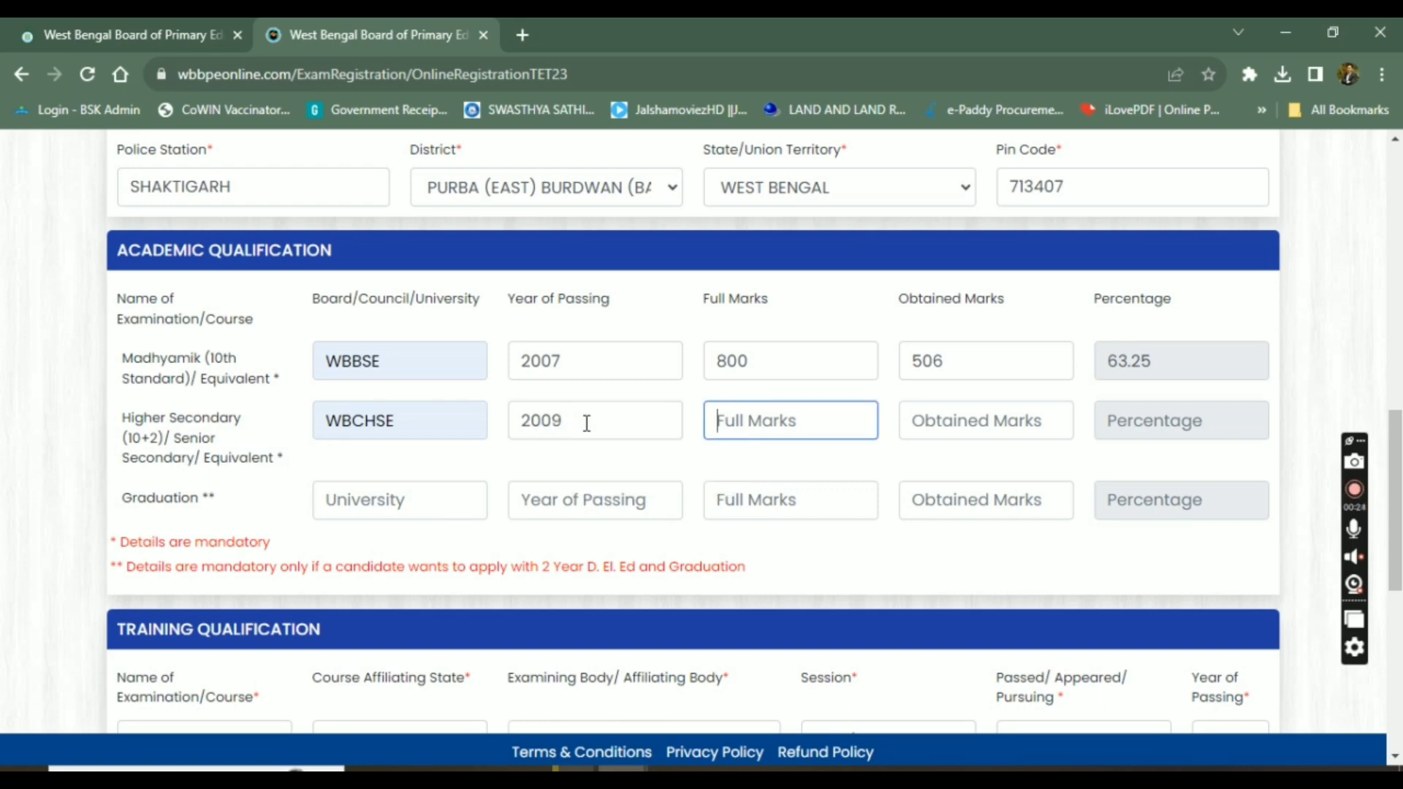
text(8)
key(BackSpace)
text(500)
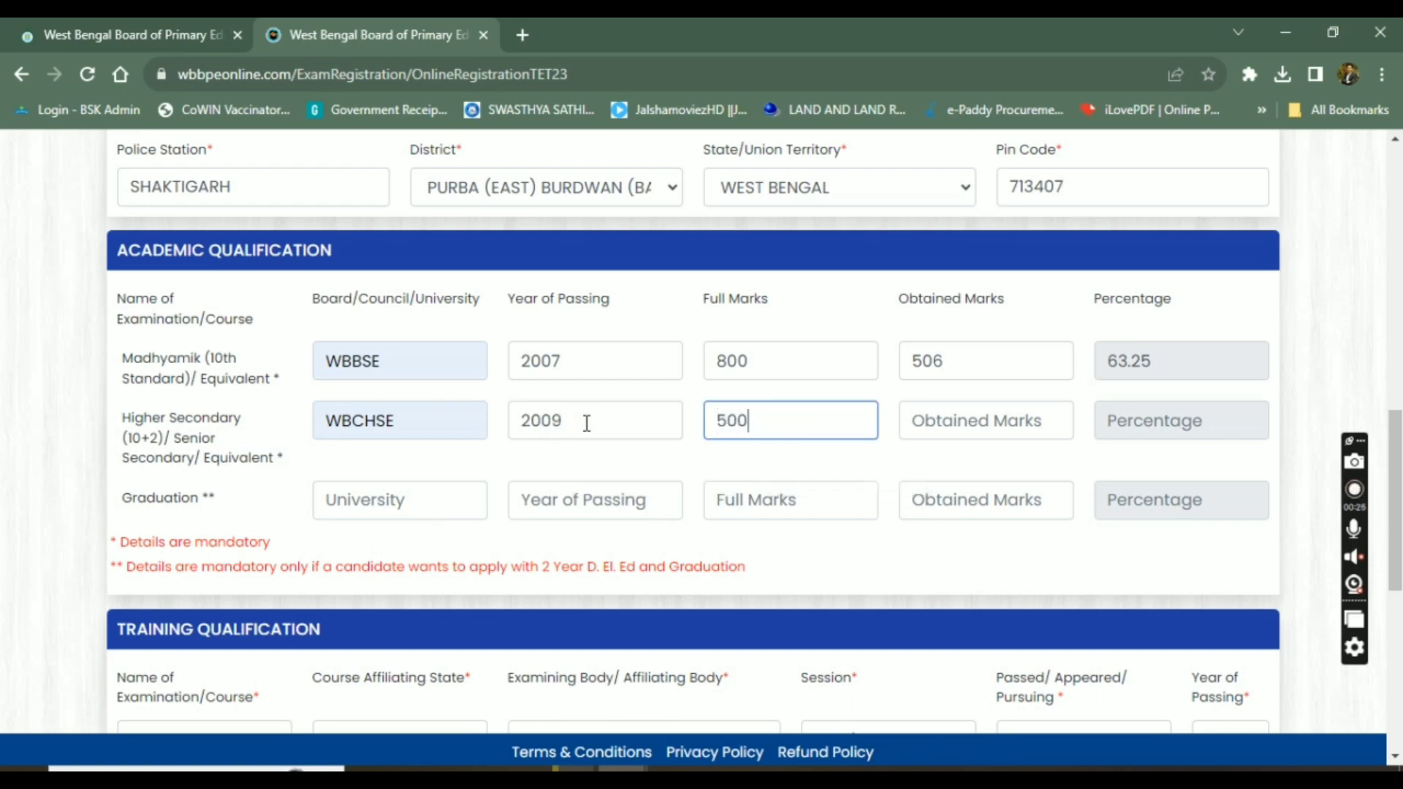
key(Tab)
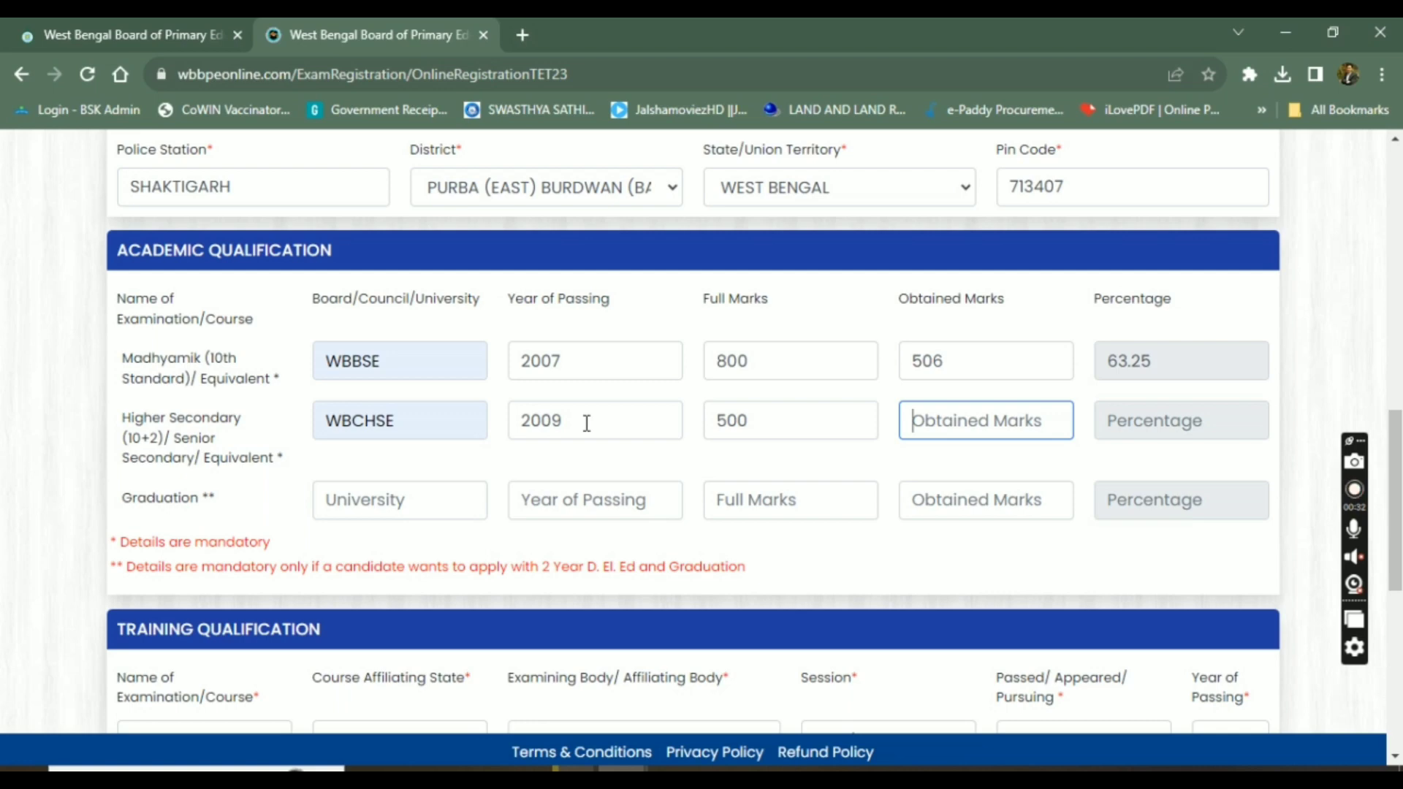
text(353)
Step: Fill the graduation row: BU, passed 2013, 497 out of 800 marks
key(Tab)
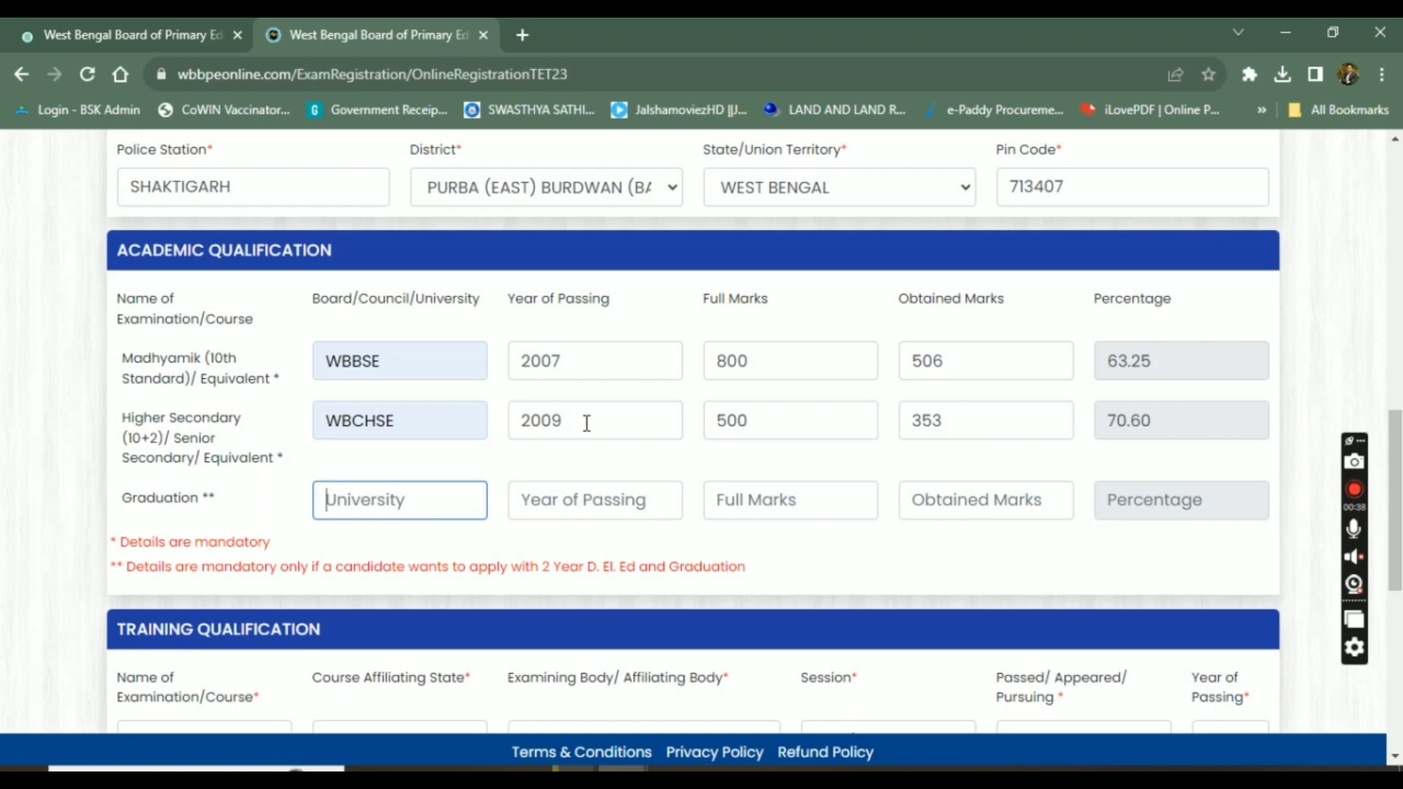
text(BU)
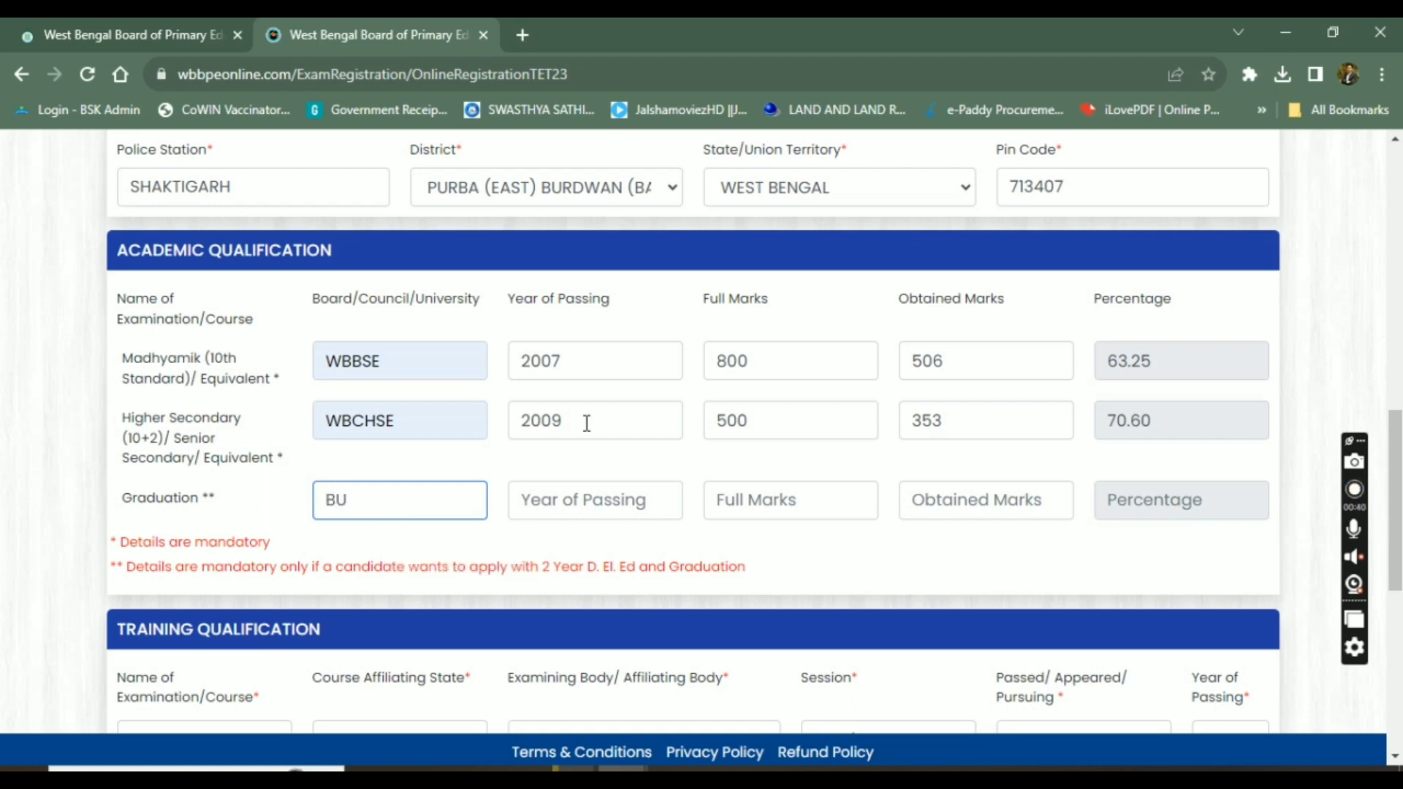
key(Tab)
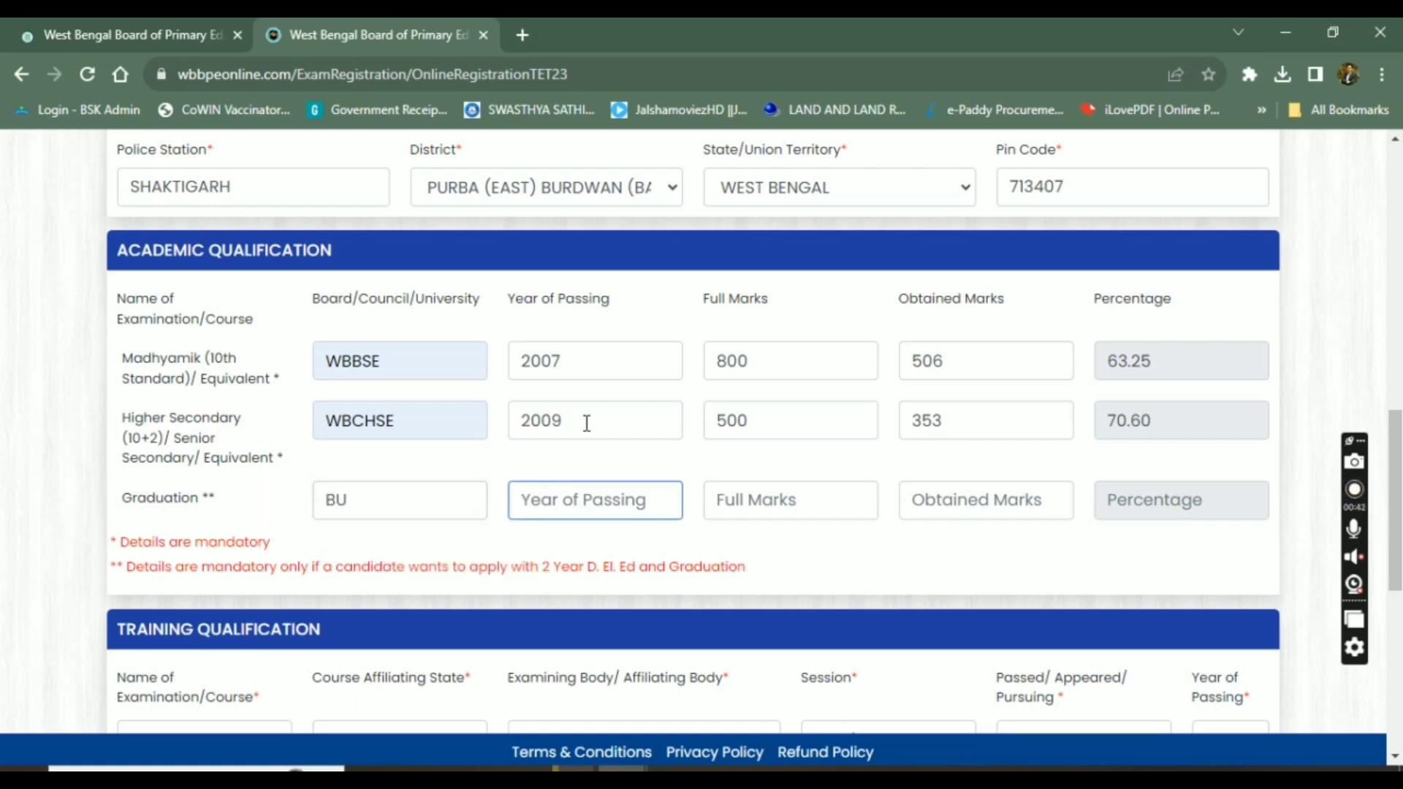
text(2013)
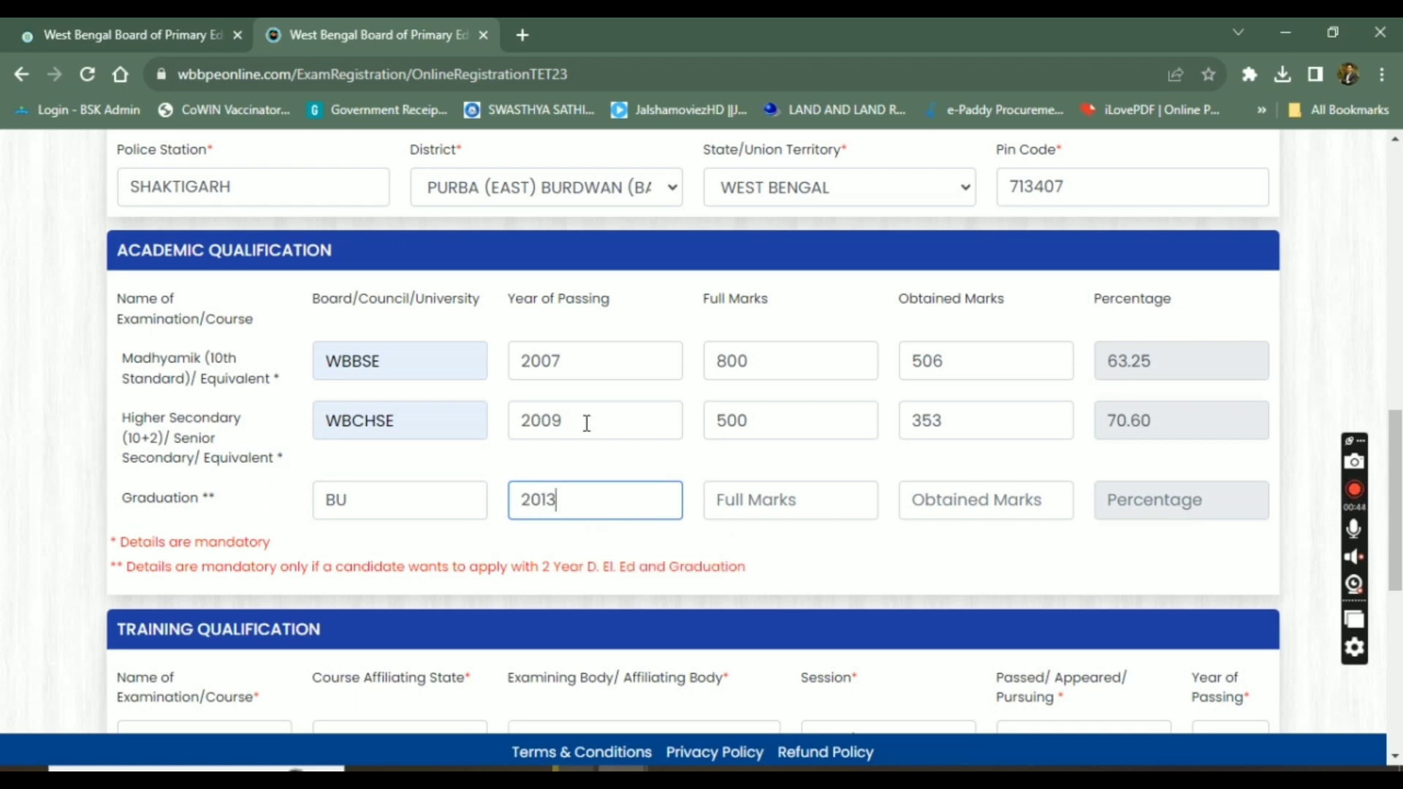
key(Tab)
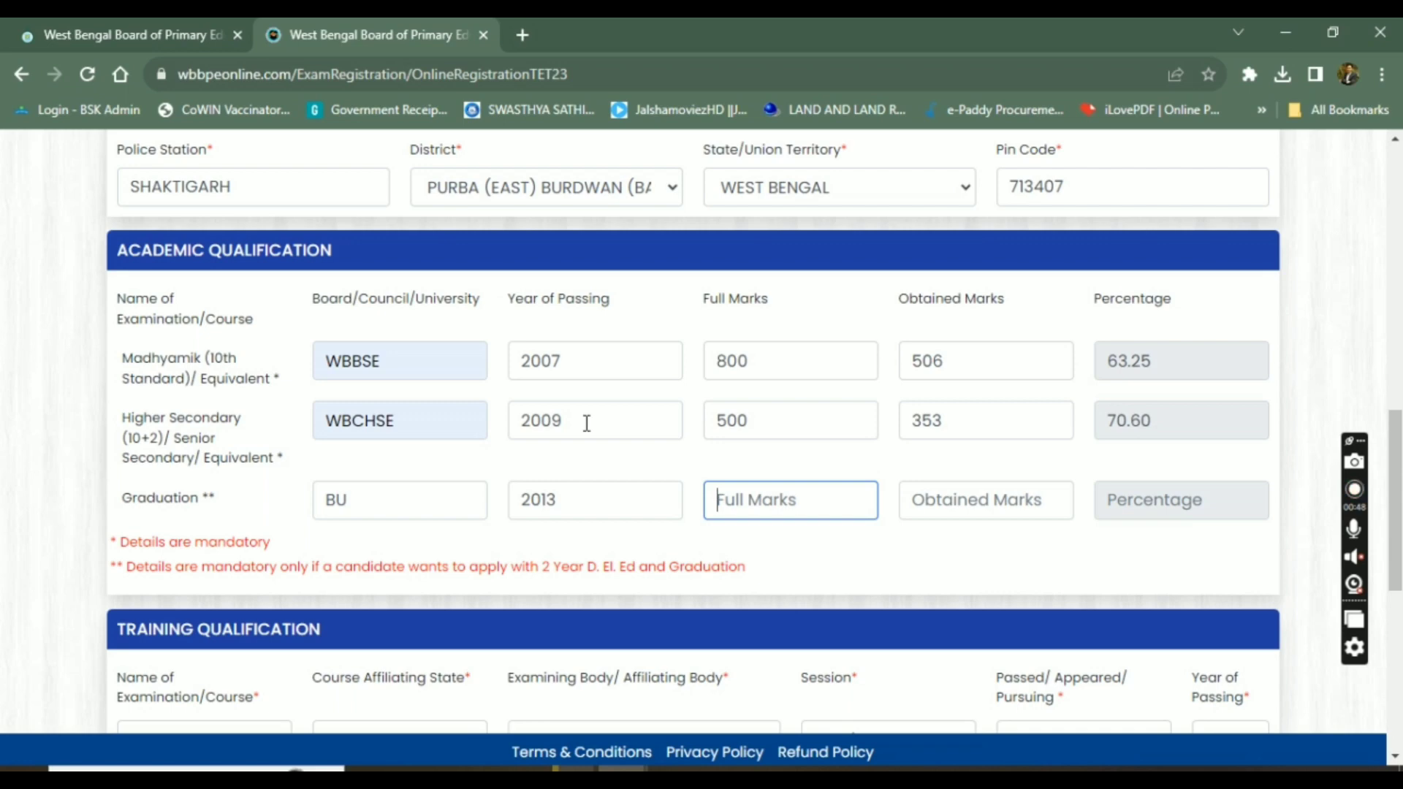
text(4)
key(BackSpace)
text(800)
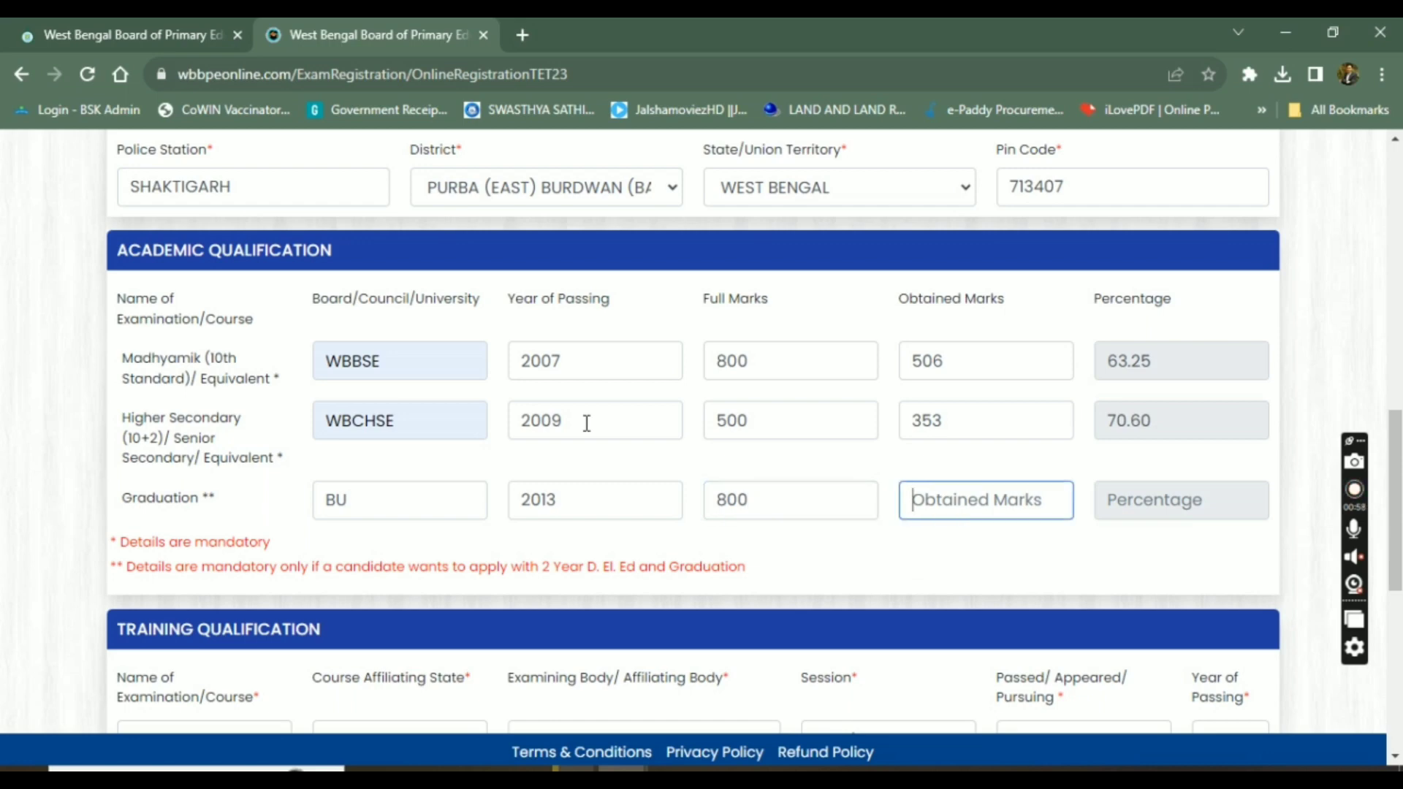
text(497)
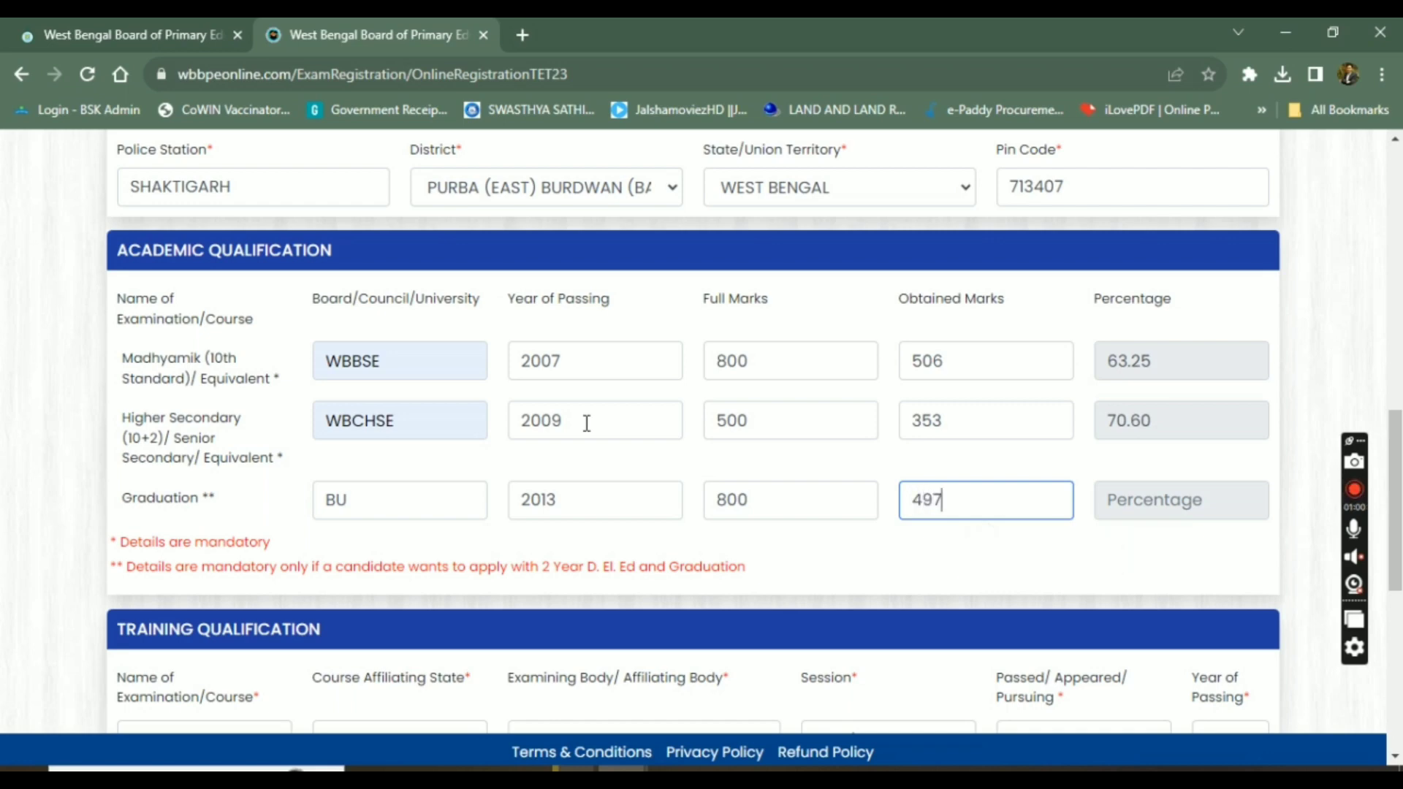
key(Tab)
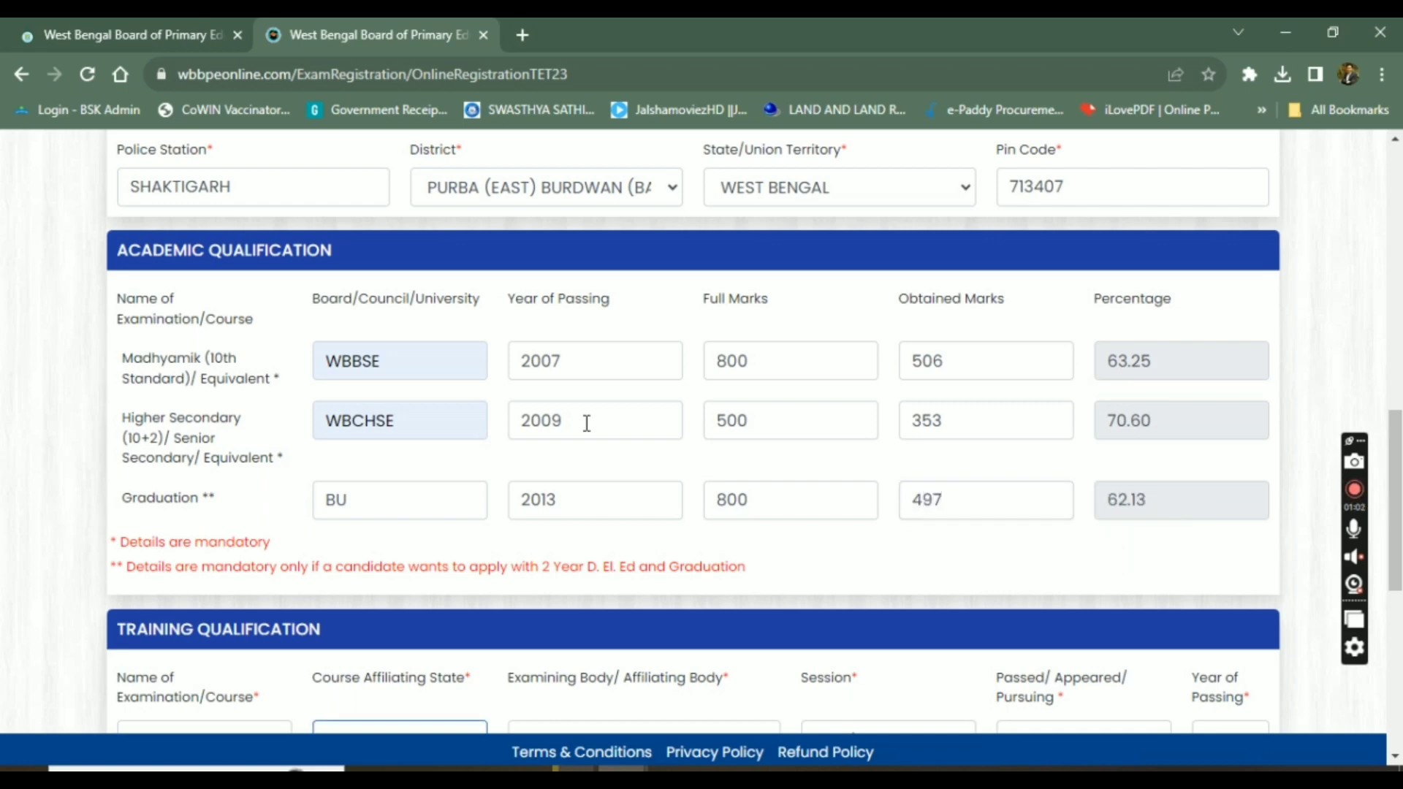
Step: Set the training course to the 2 year D.El.Ed diploma, affiliated to West Bengal
scroll(563, 422, down, 4)
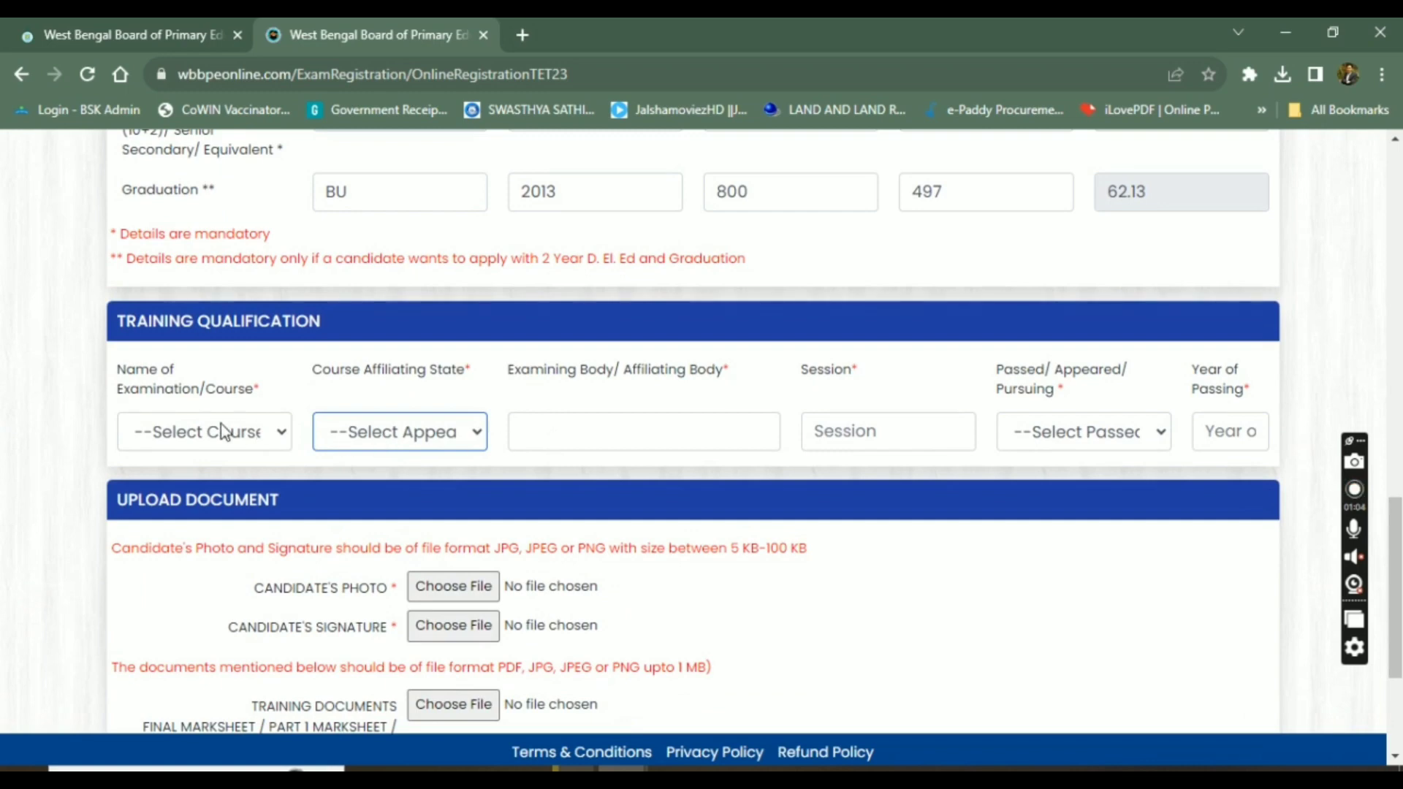
click(217, 435)
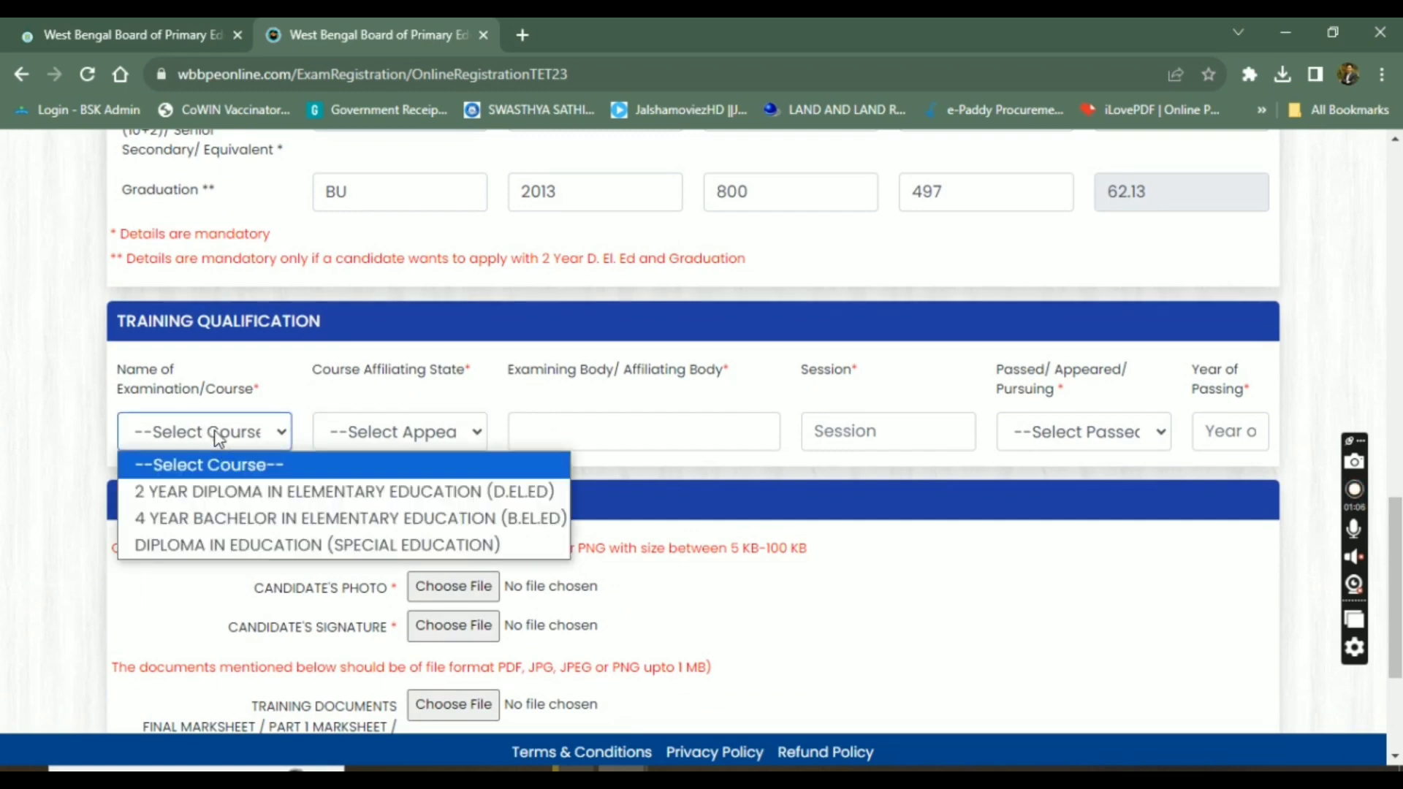
click(246, 493)
click(418, 435)
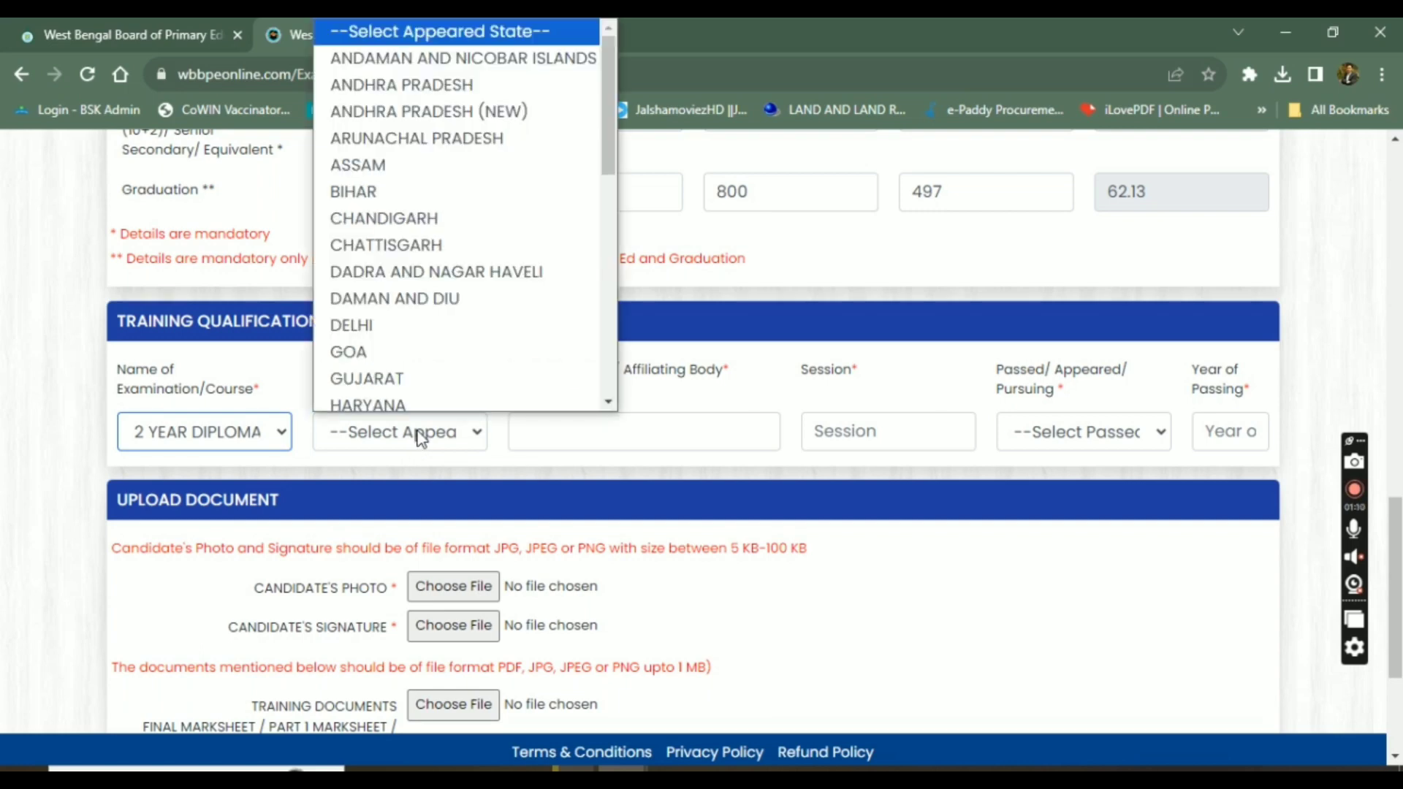
scroll(445, 300, down, 6)
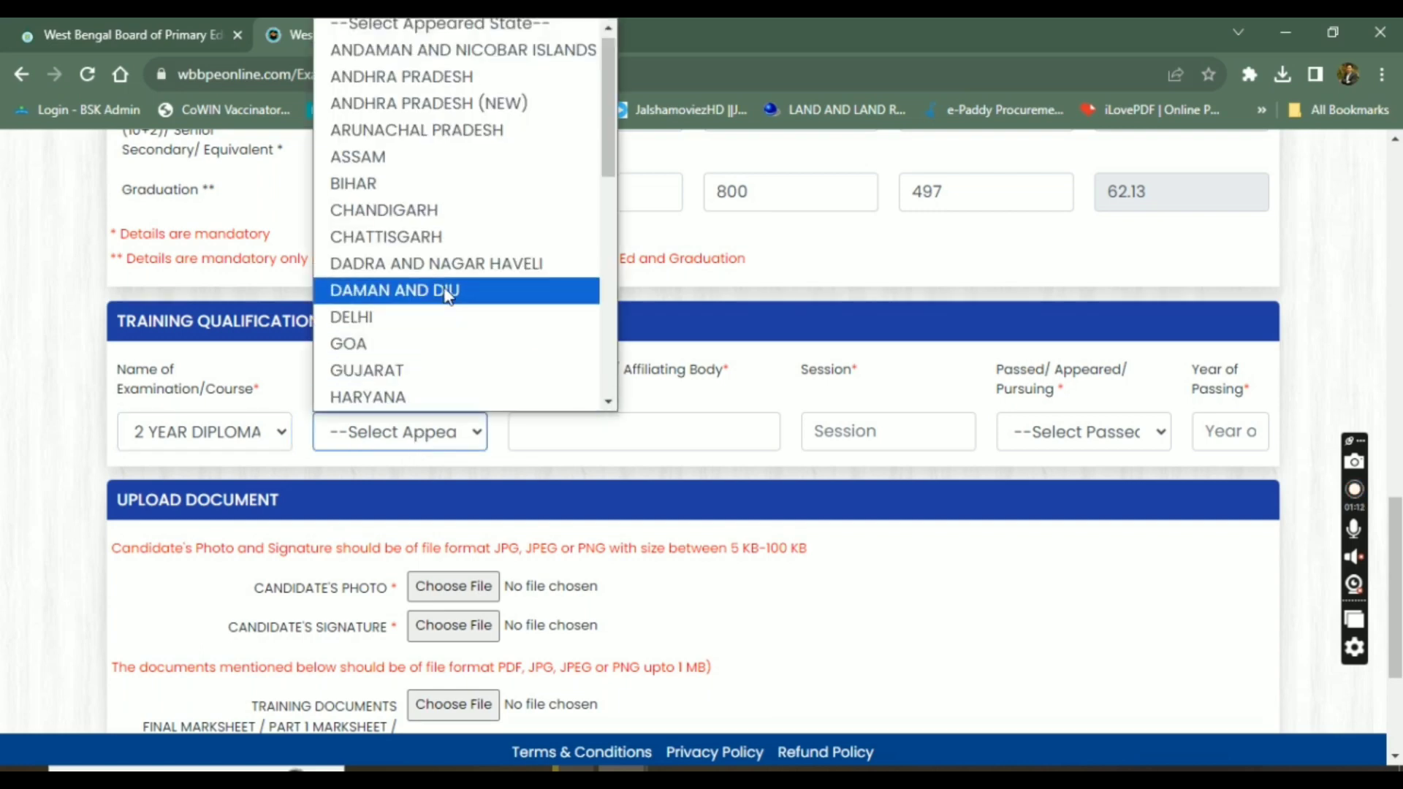
click(417, 395)
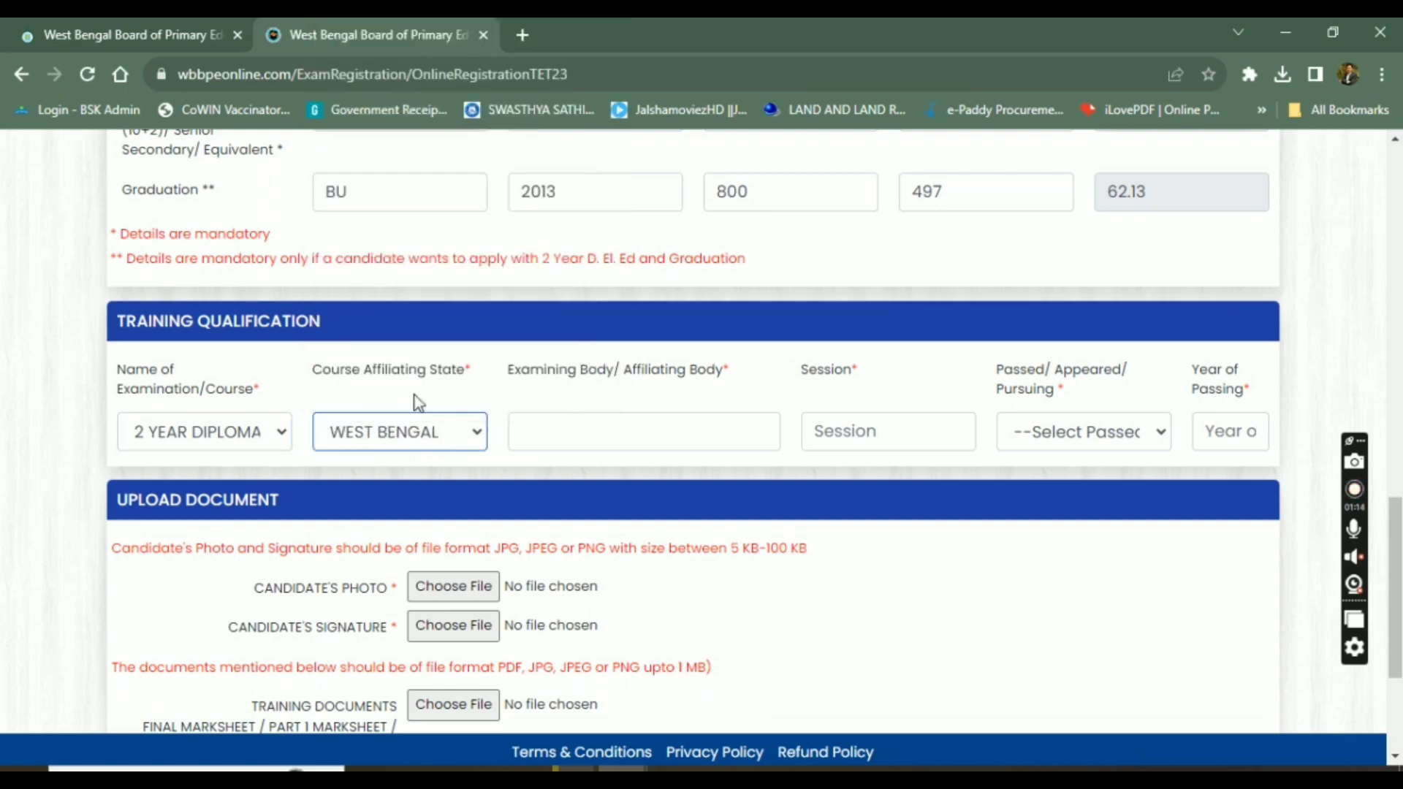
Step: Enter WBBPE as the training examining body and session 2019-2021
click(599, 434)
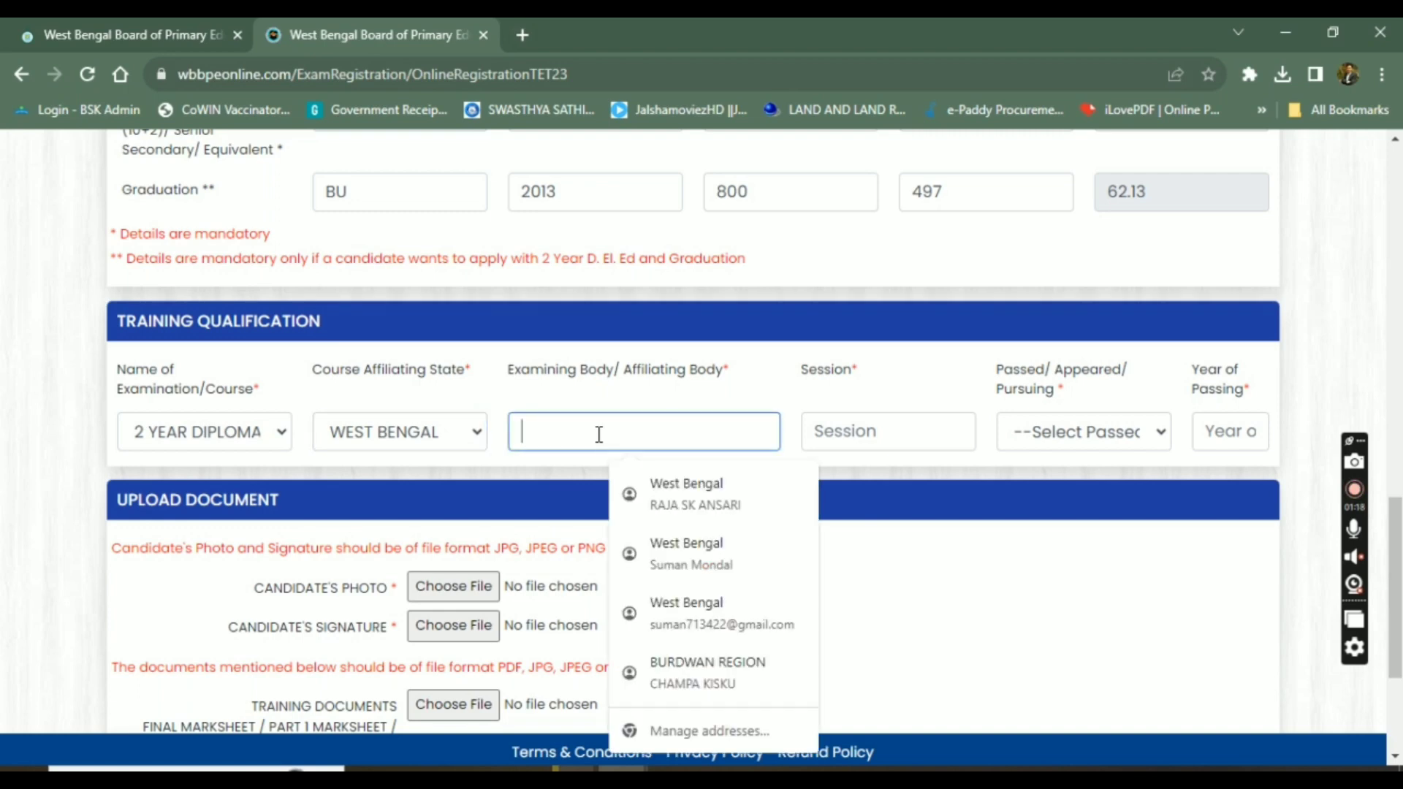
text(WBB)
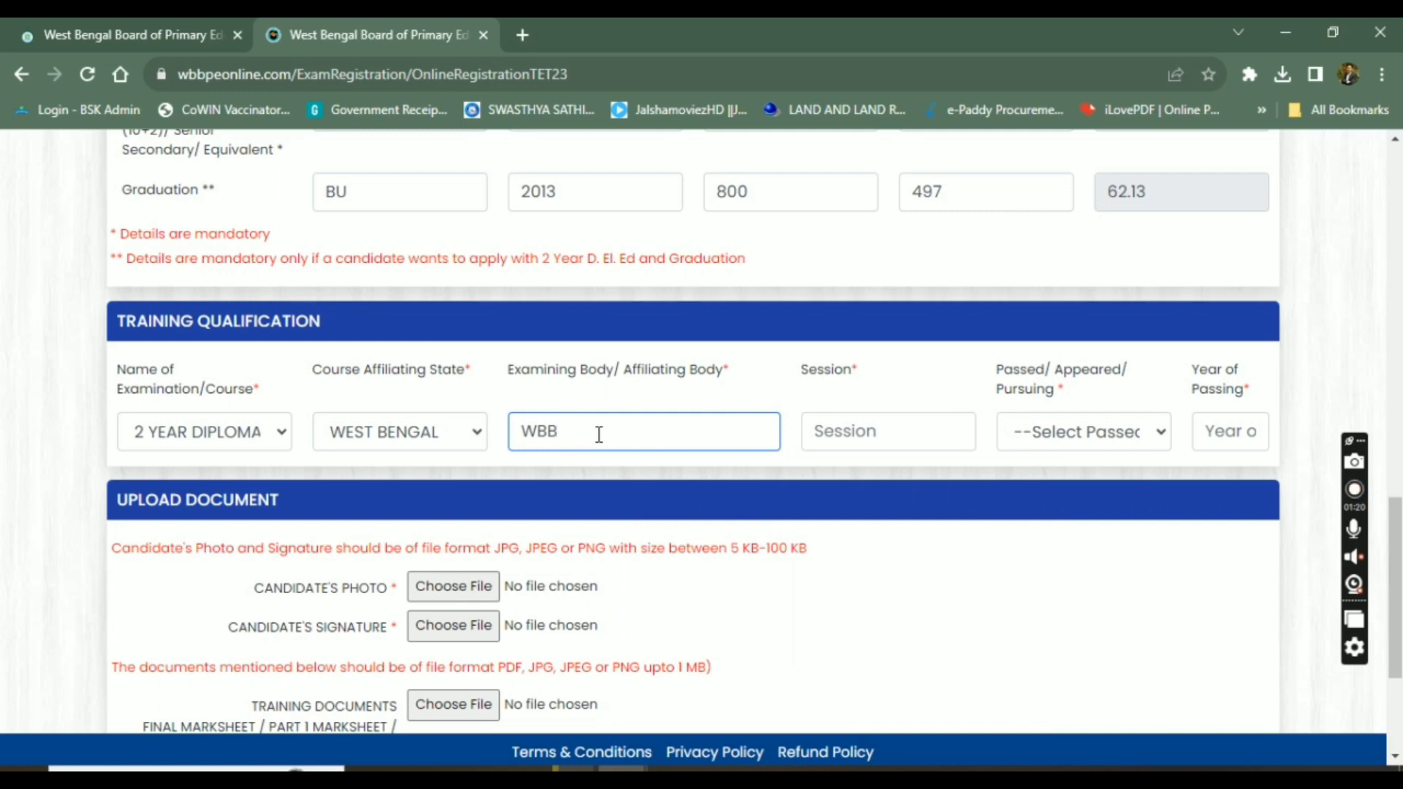
text(PE)
key(Tab)
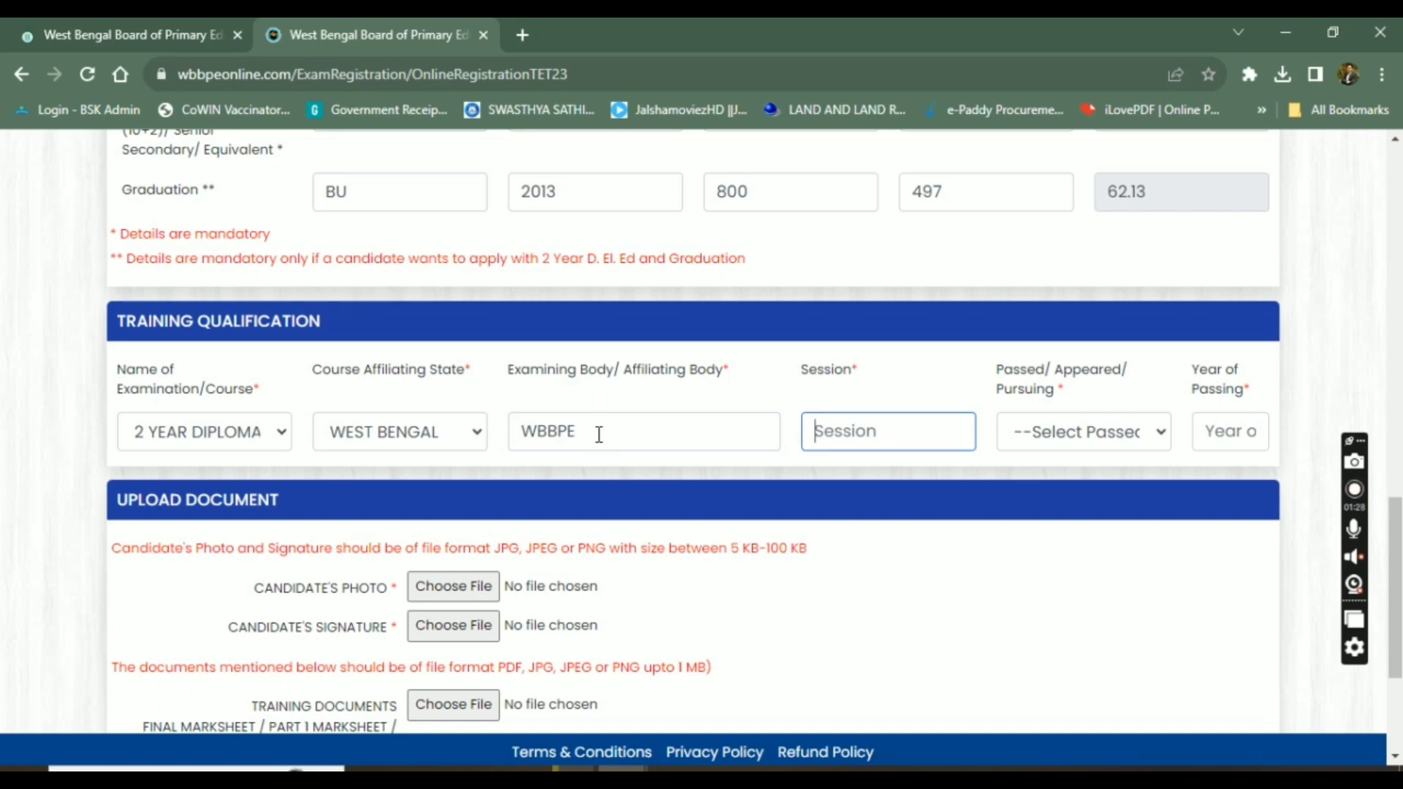
text(1)
key(BackSpace)
text(201)
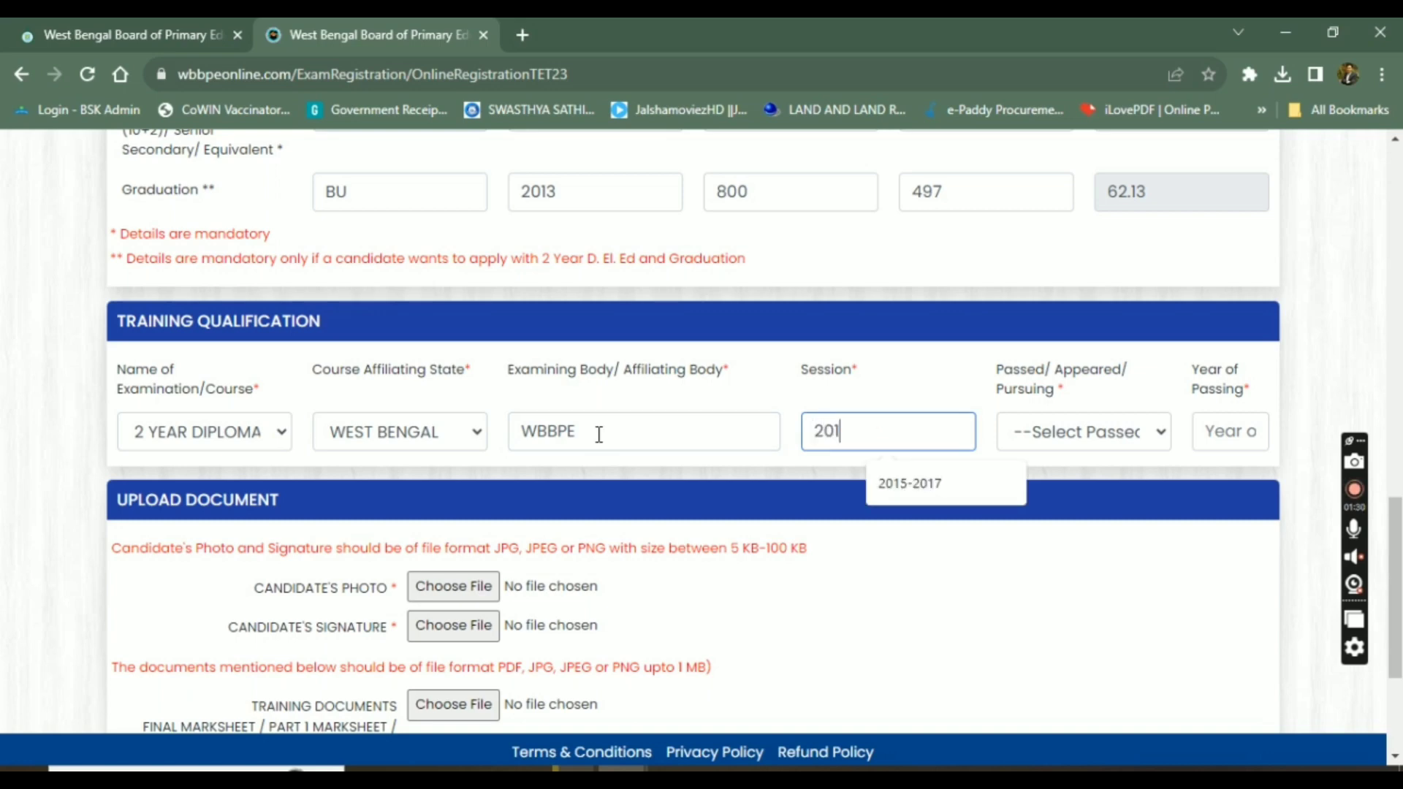
text(9-2021)
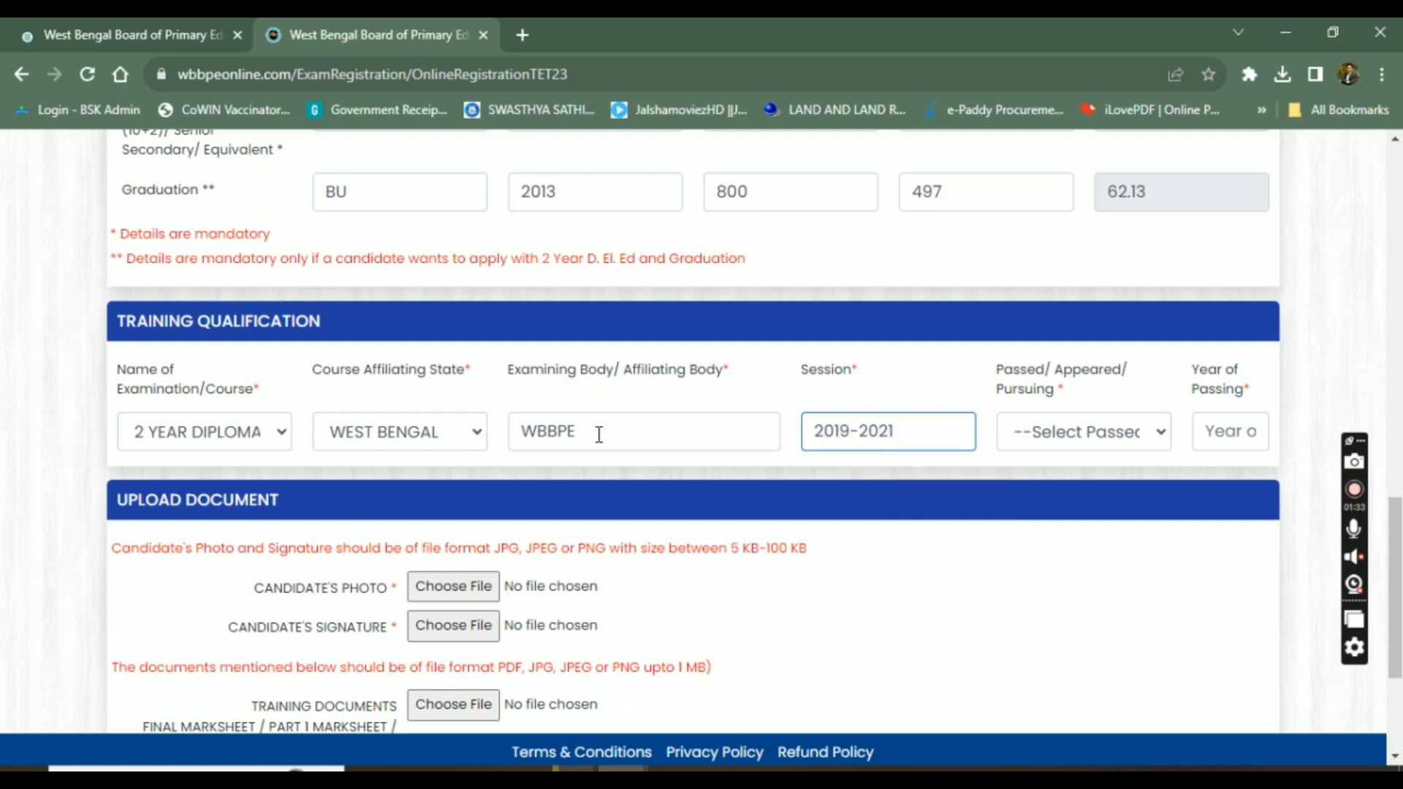
Step: Mark the training as Passed with year of passing 2022
key(Tab)
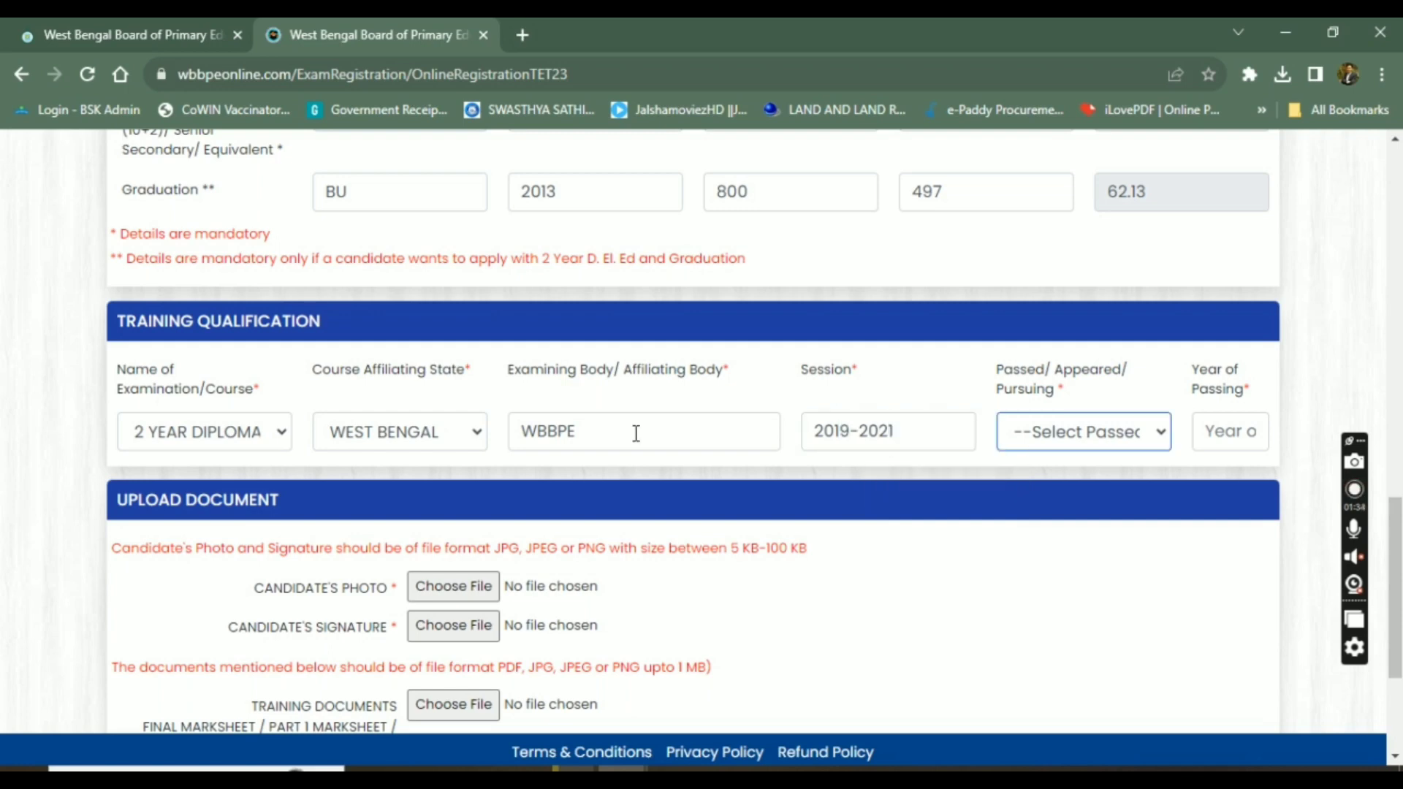
click(1064, 445)
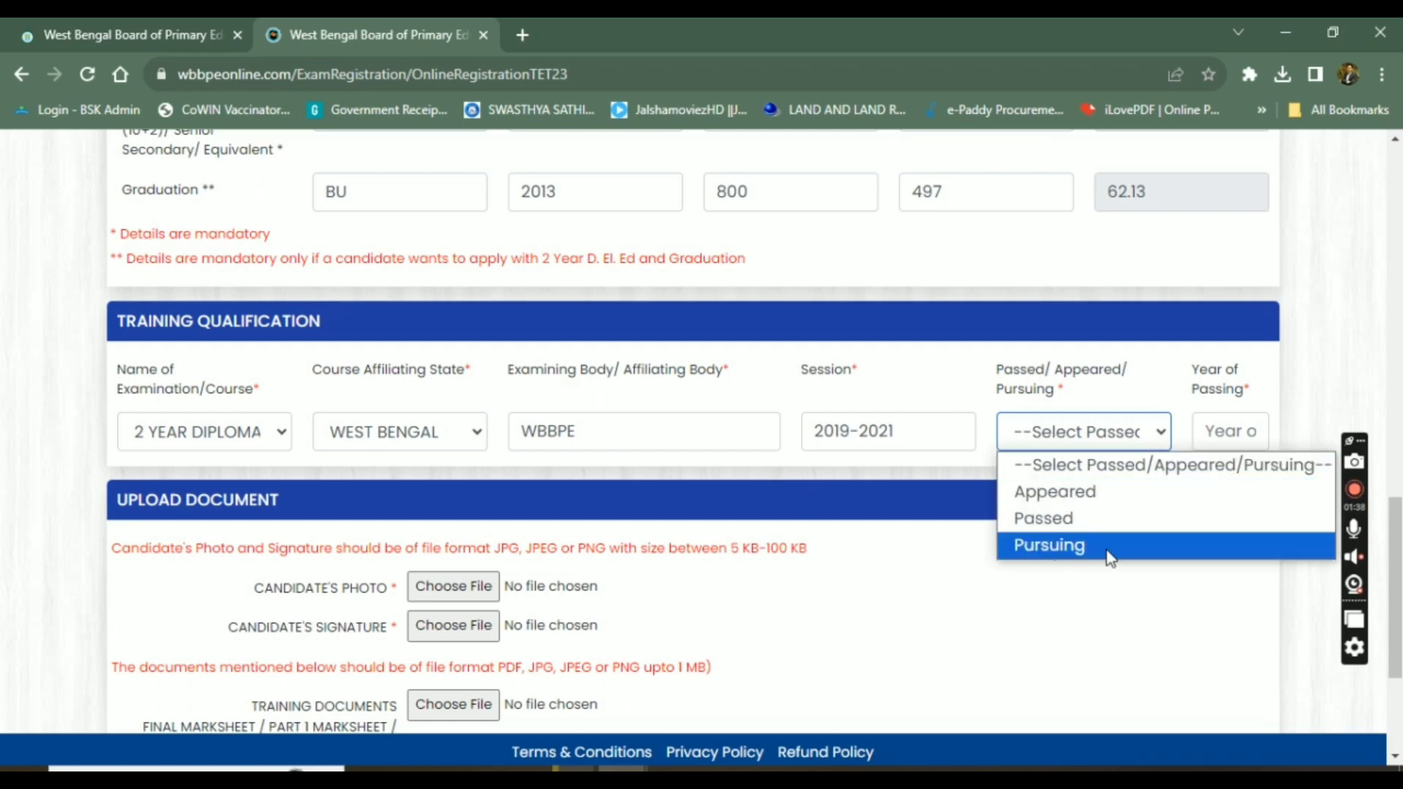
click(1090, 526)
click(1235, 433)
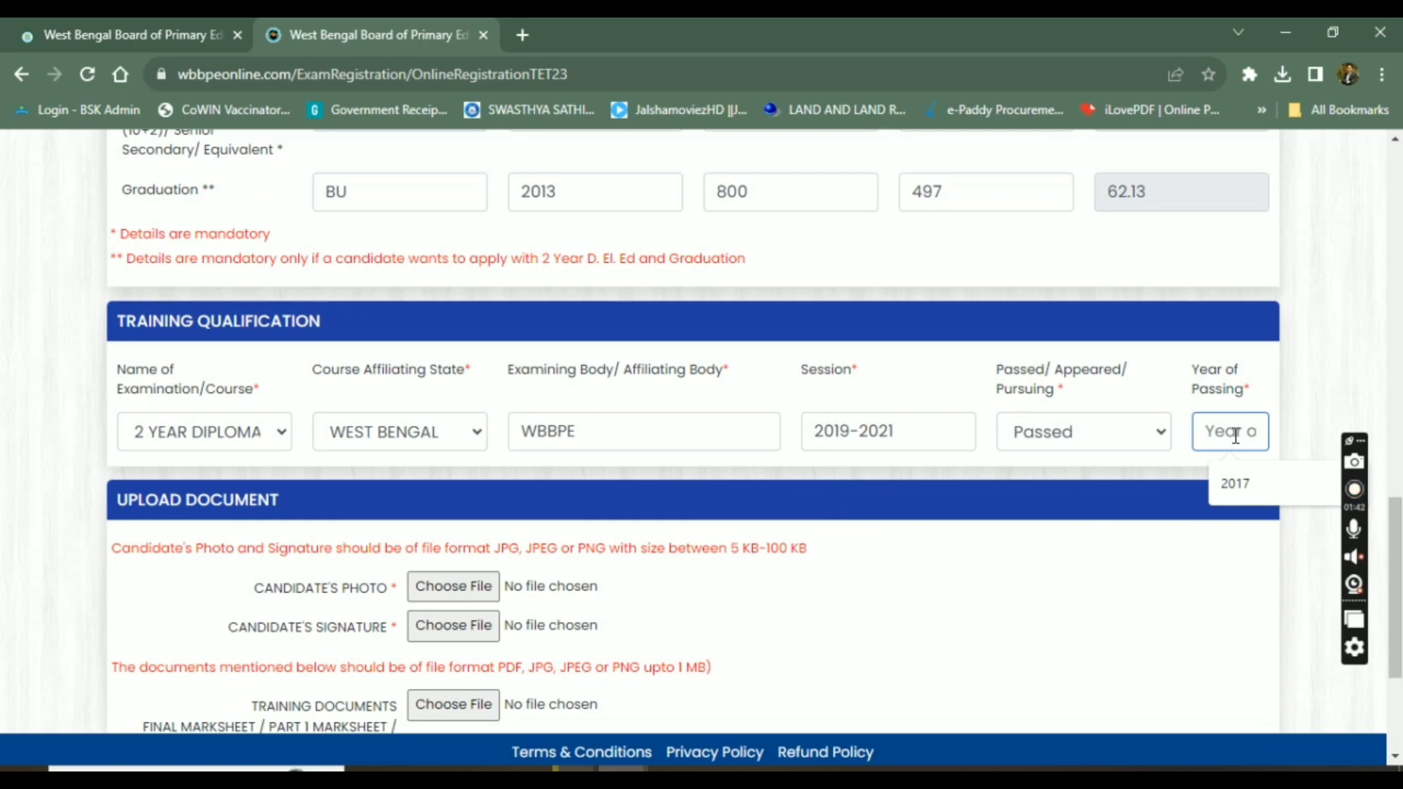
text(2022)
scroll(872, 588, down, 1)
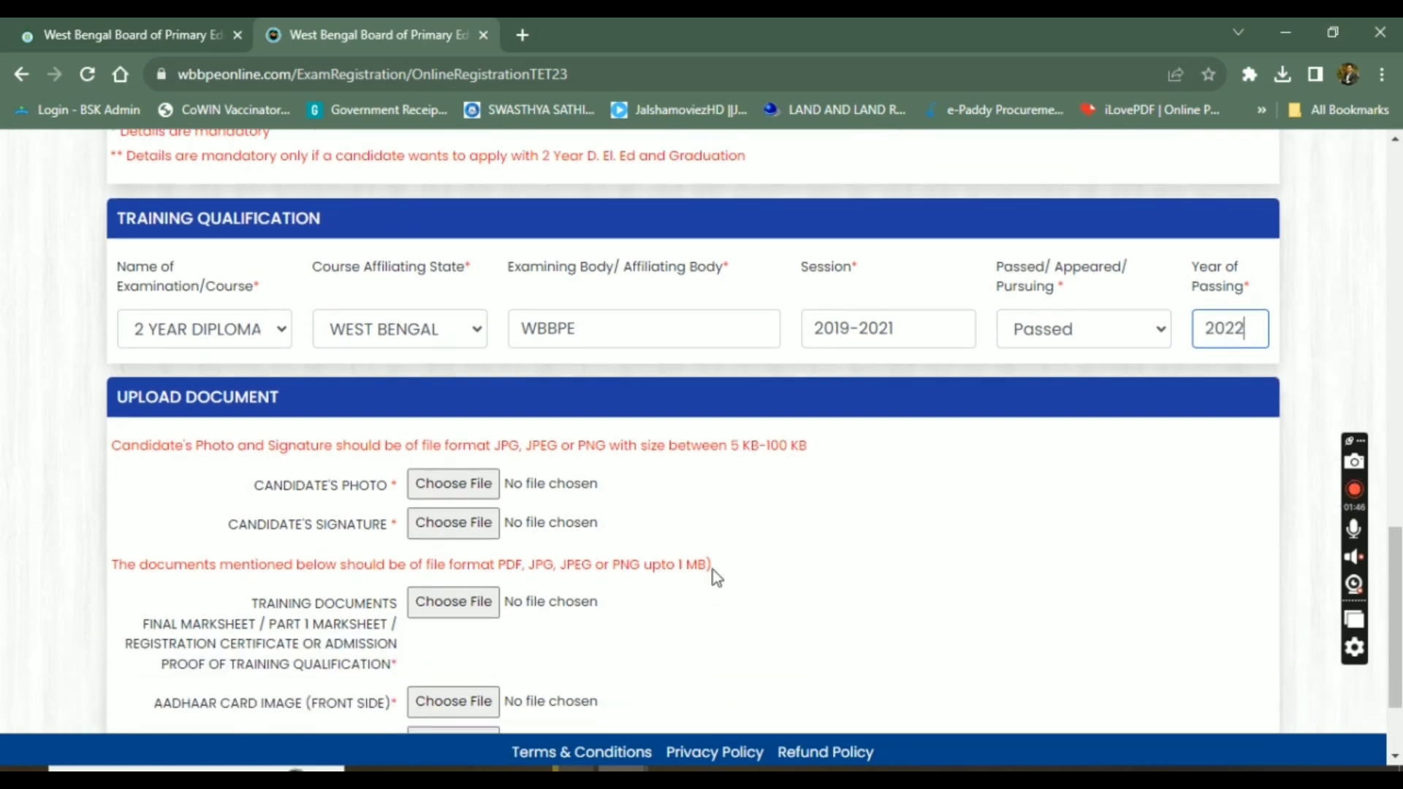
Step: Attach the candidate's photo file from the Downloads folder
click(452, 490)
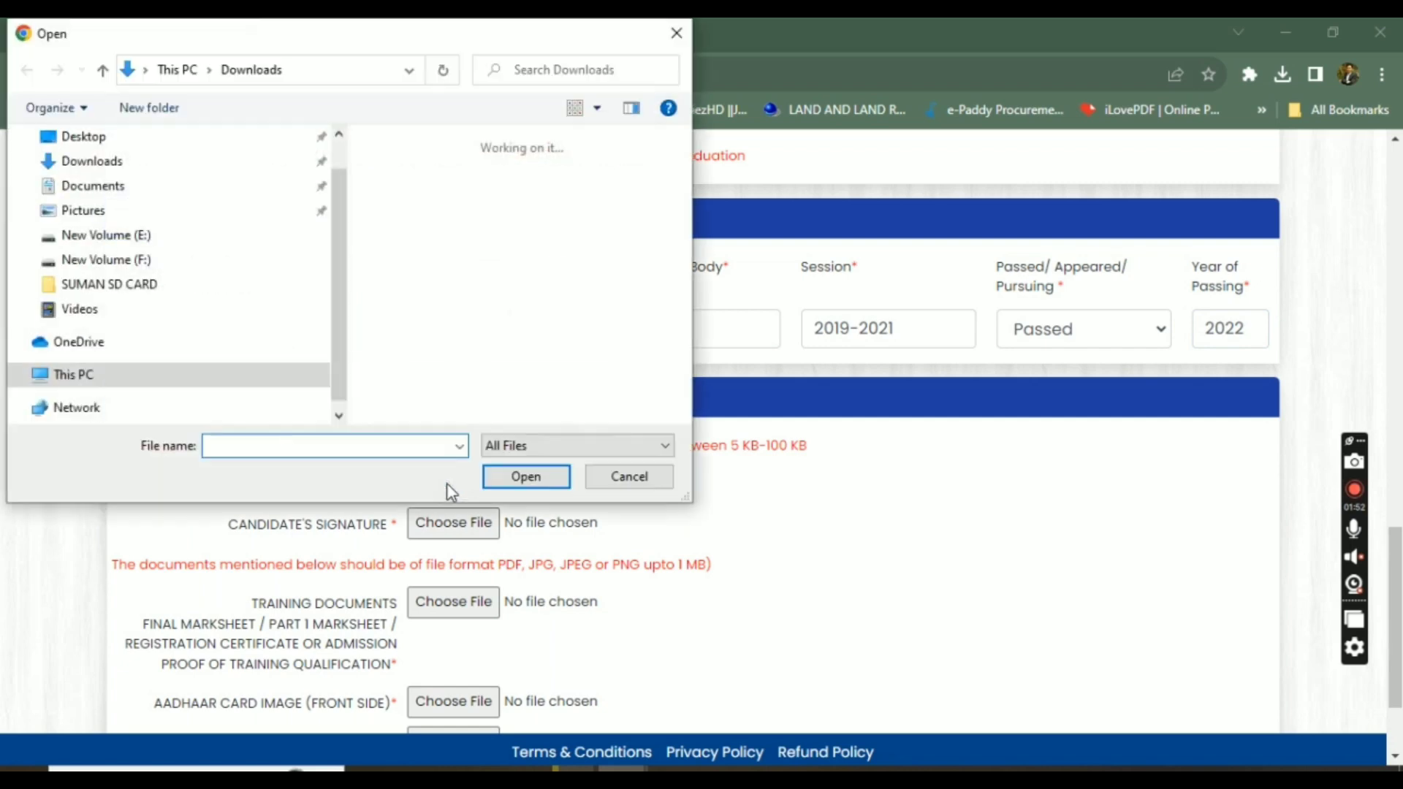
click(117, 161)
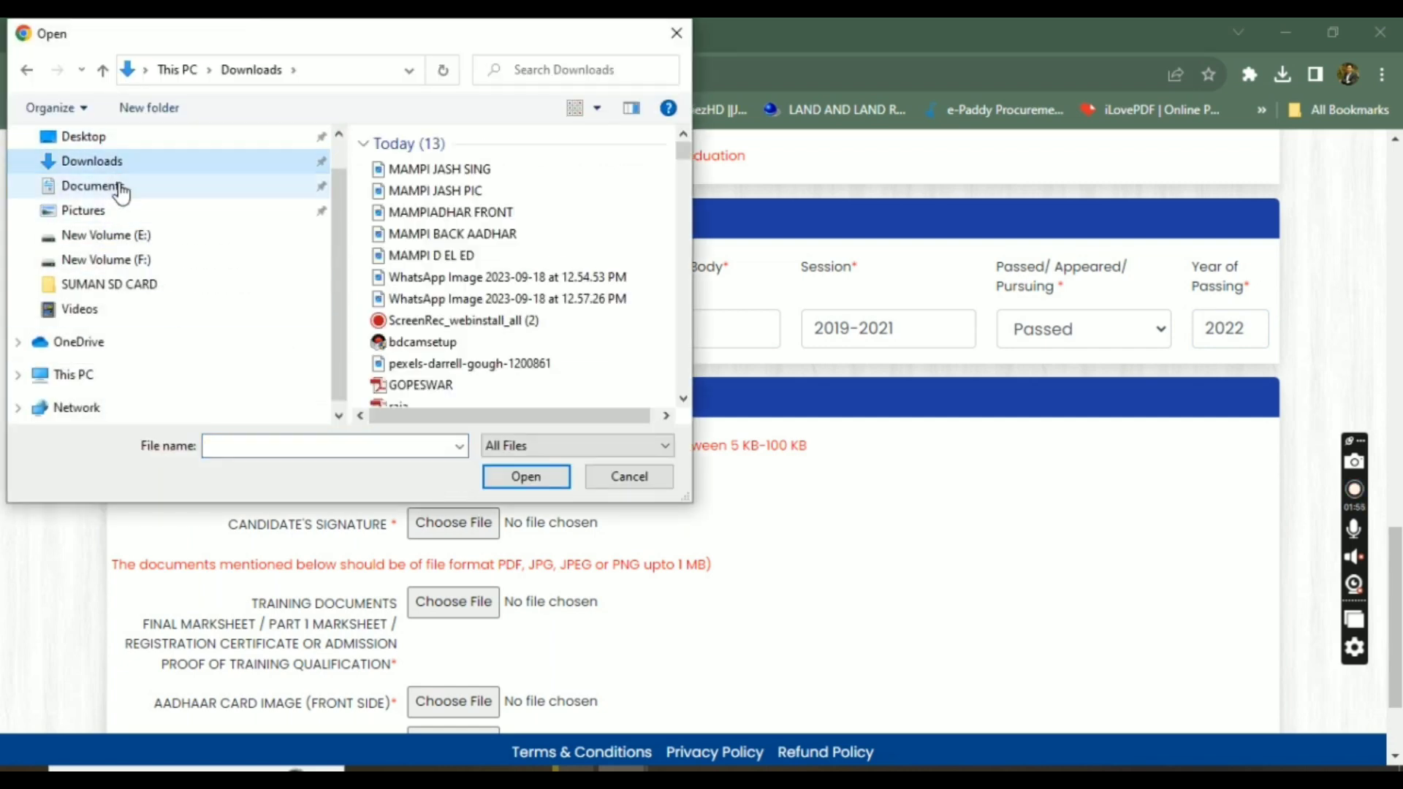
click(473, 193)
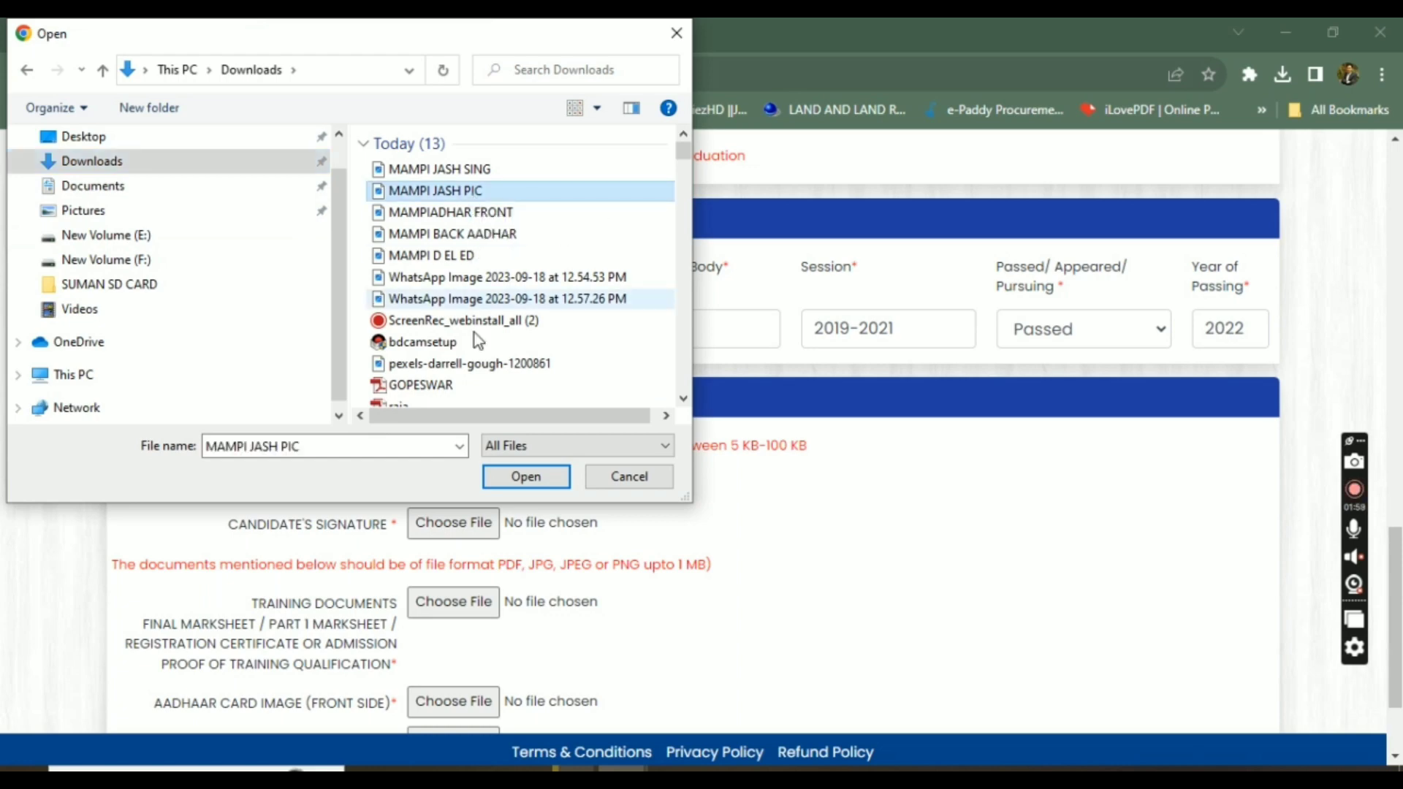
click(537, 478)
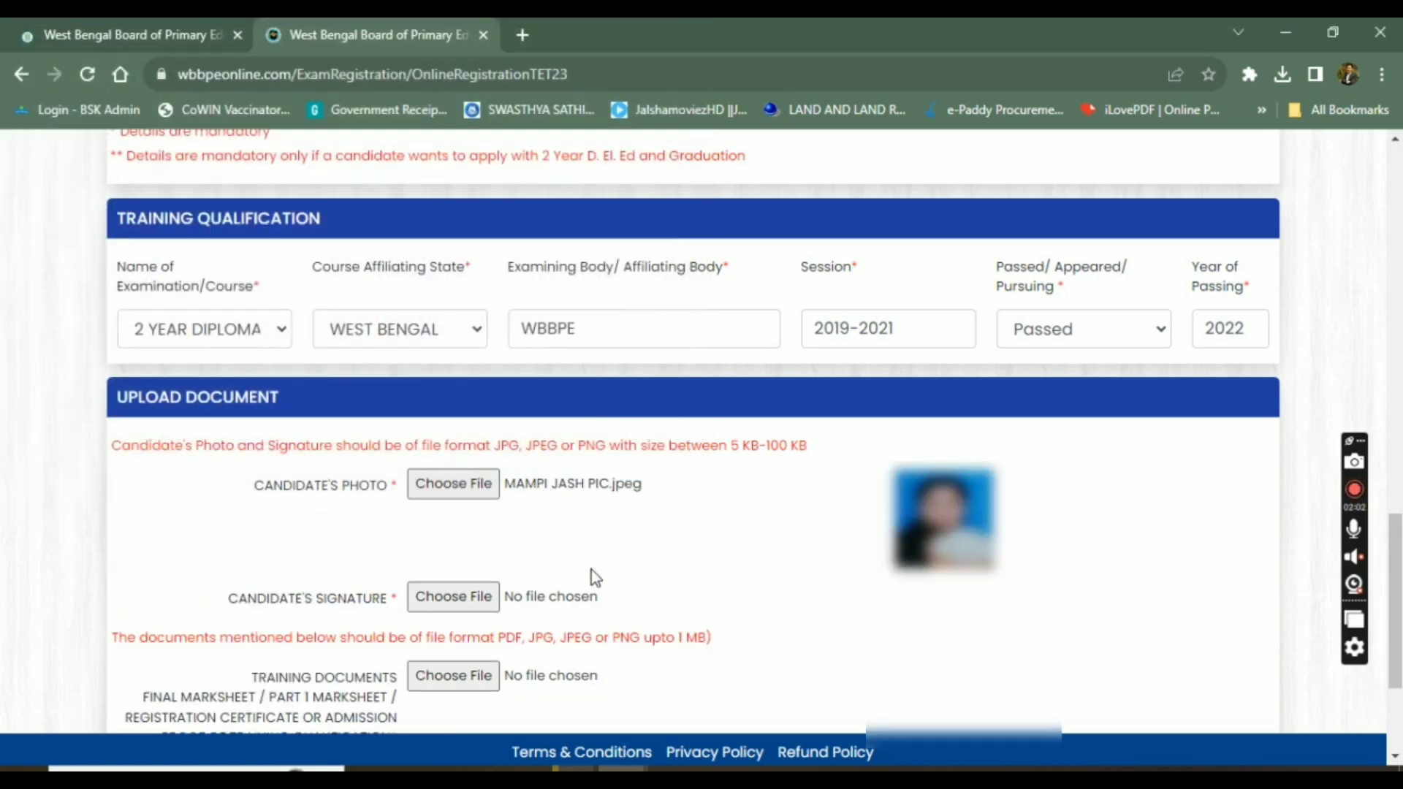
scroll(593, 573, down, 3)
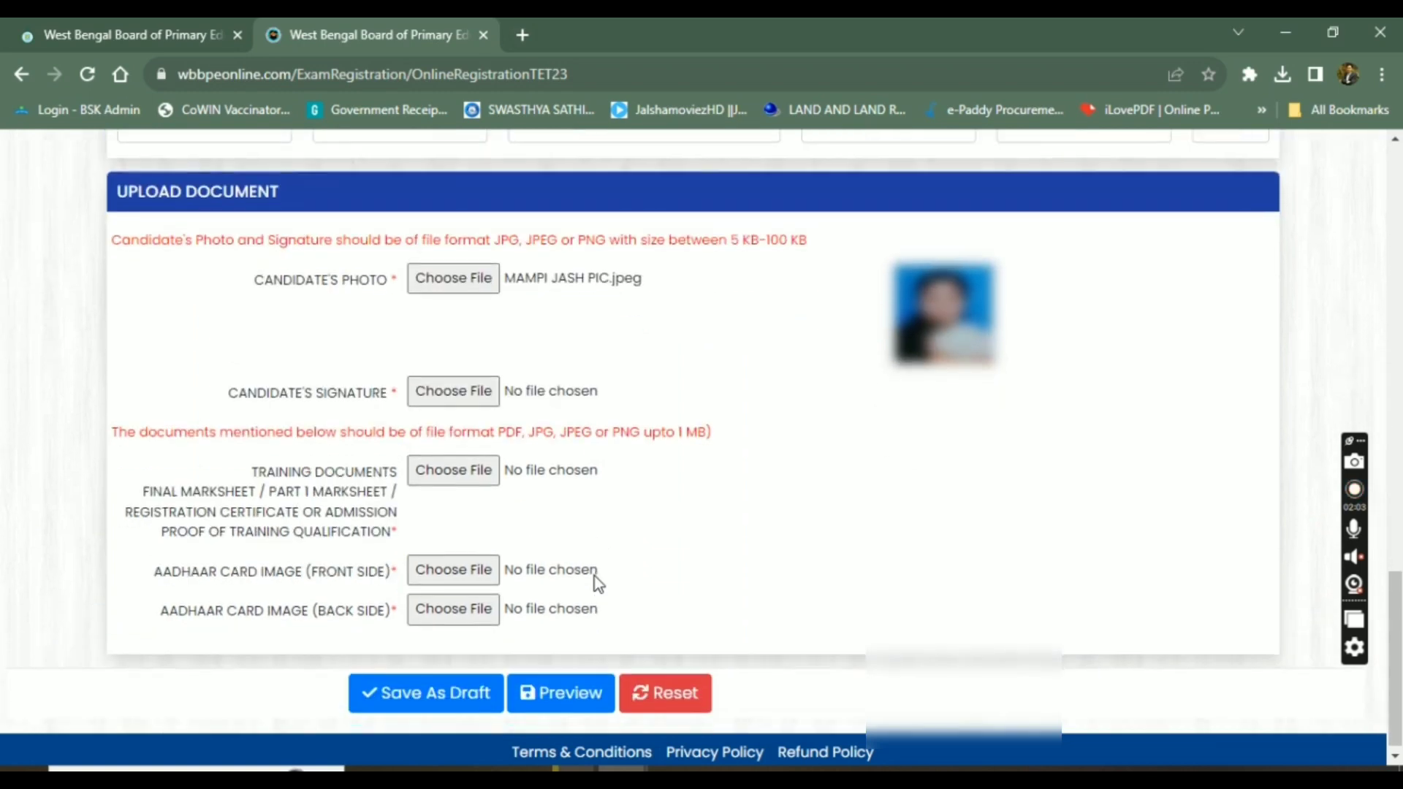
Step: Attach the candidate's signature image file from Downloads
click(437, 401)
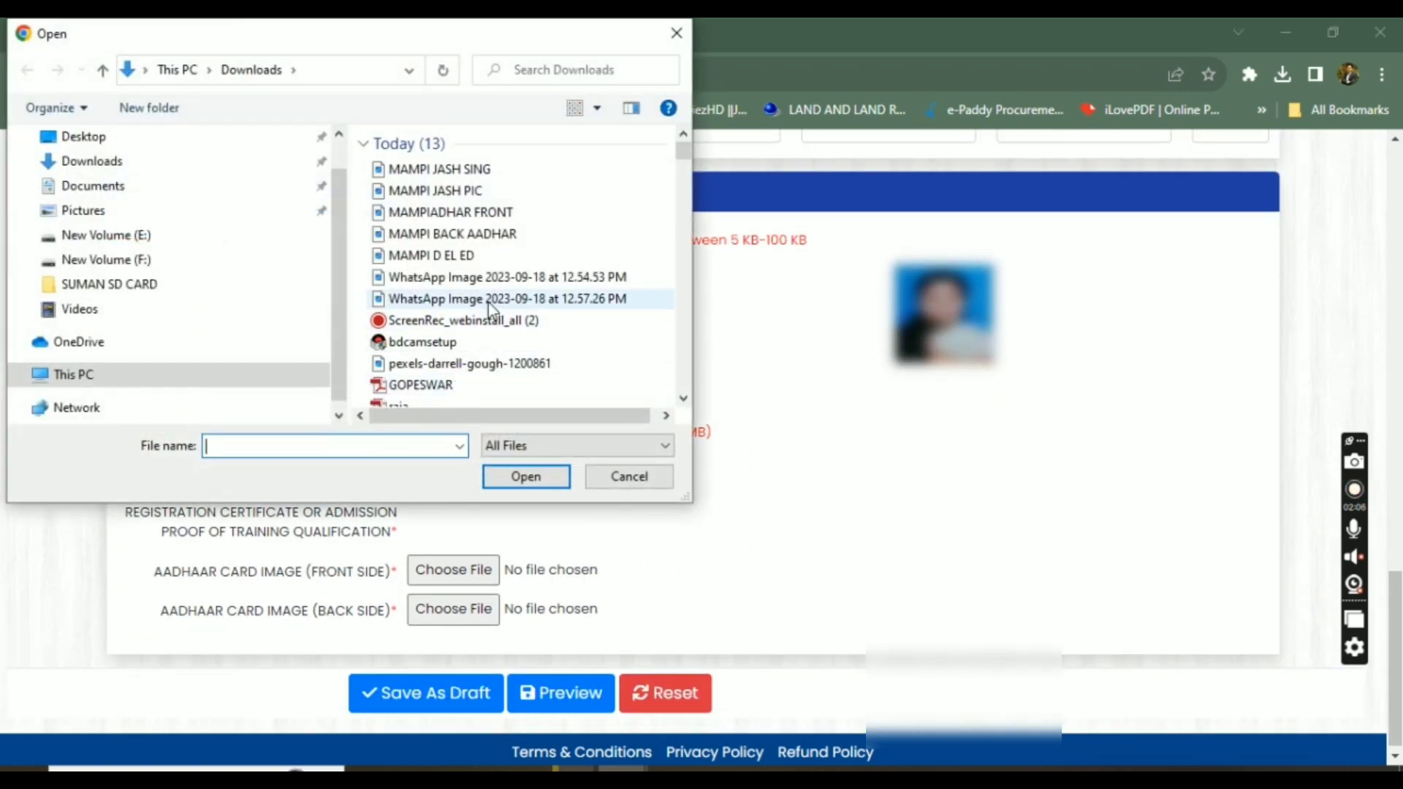
click(467, 168)
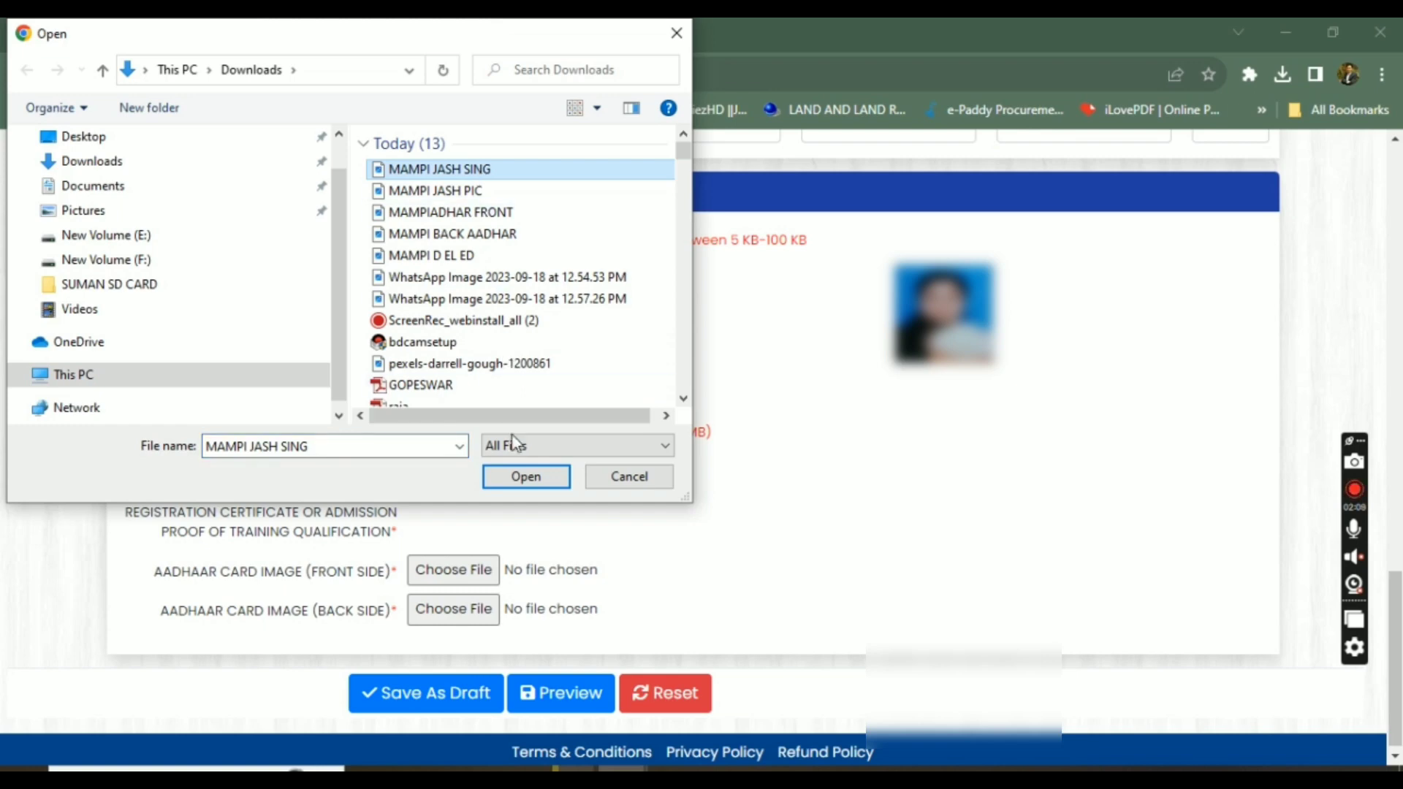
click(523, 475)
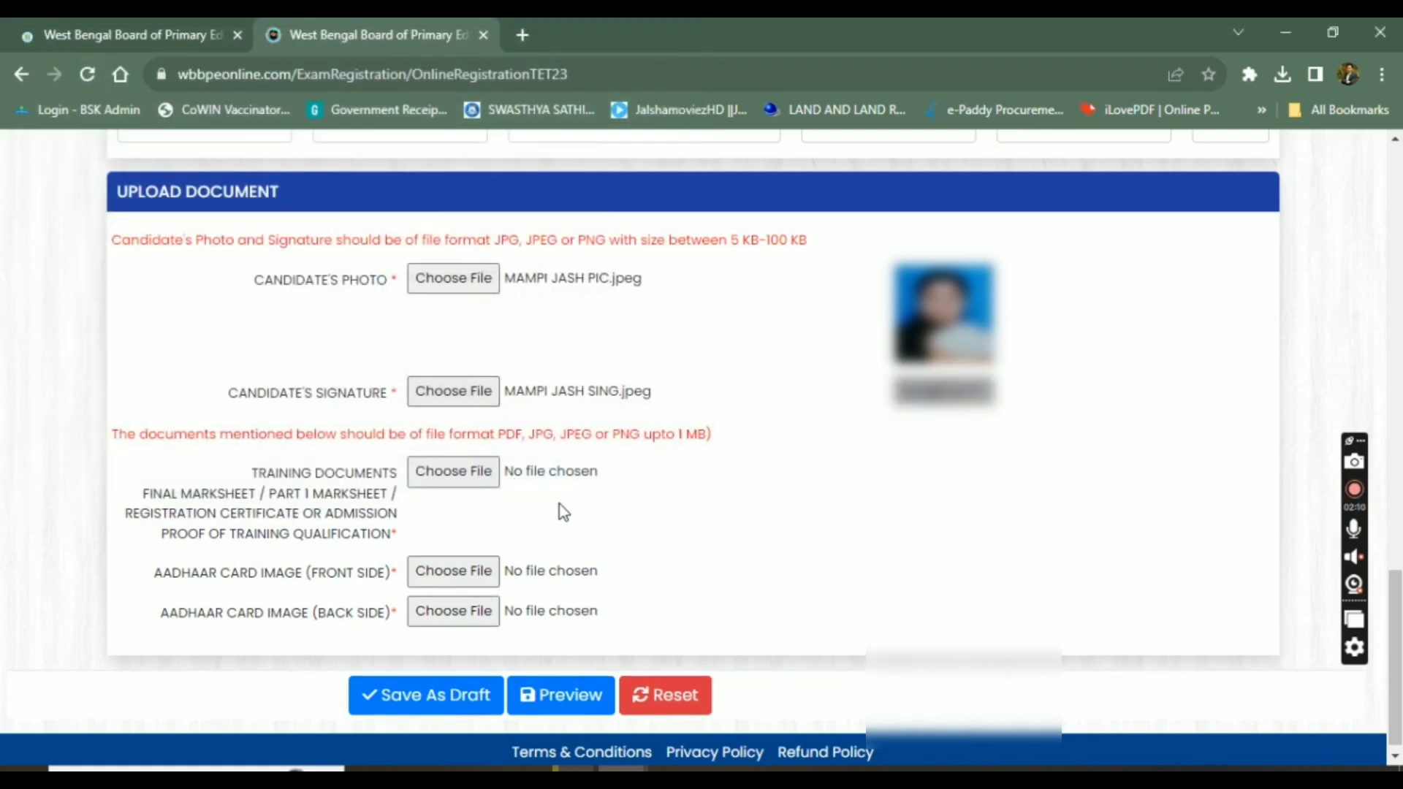
scroll(563, 512, down, 1)
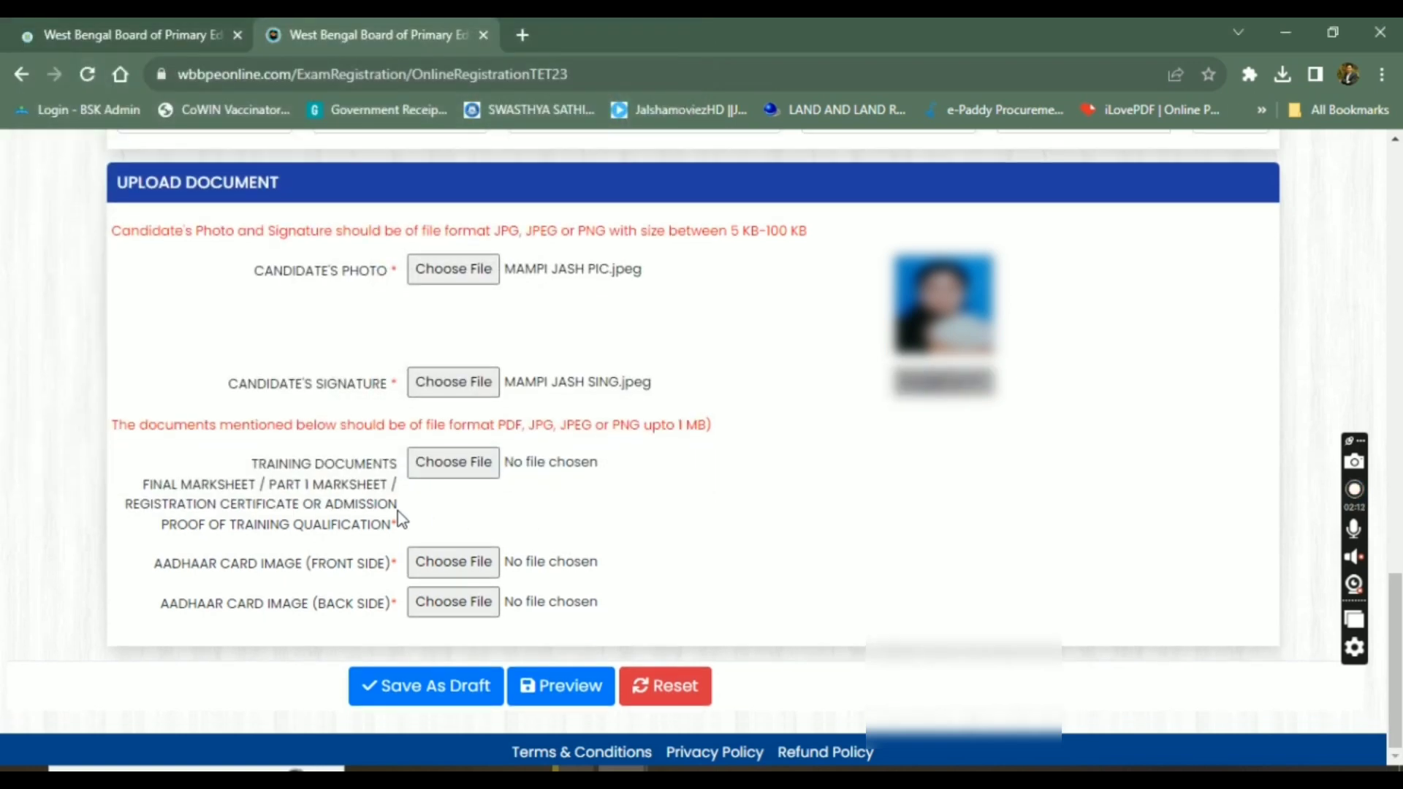
Step: Attach the D.El.Ed training document image to Training Documents
click(448, 468)
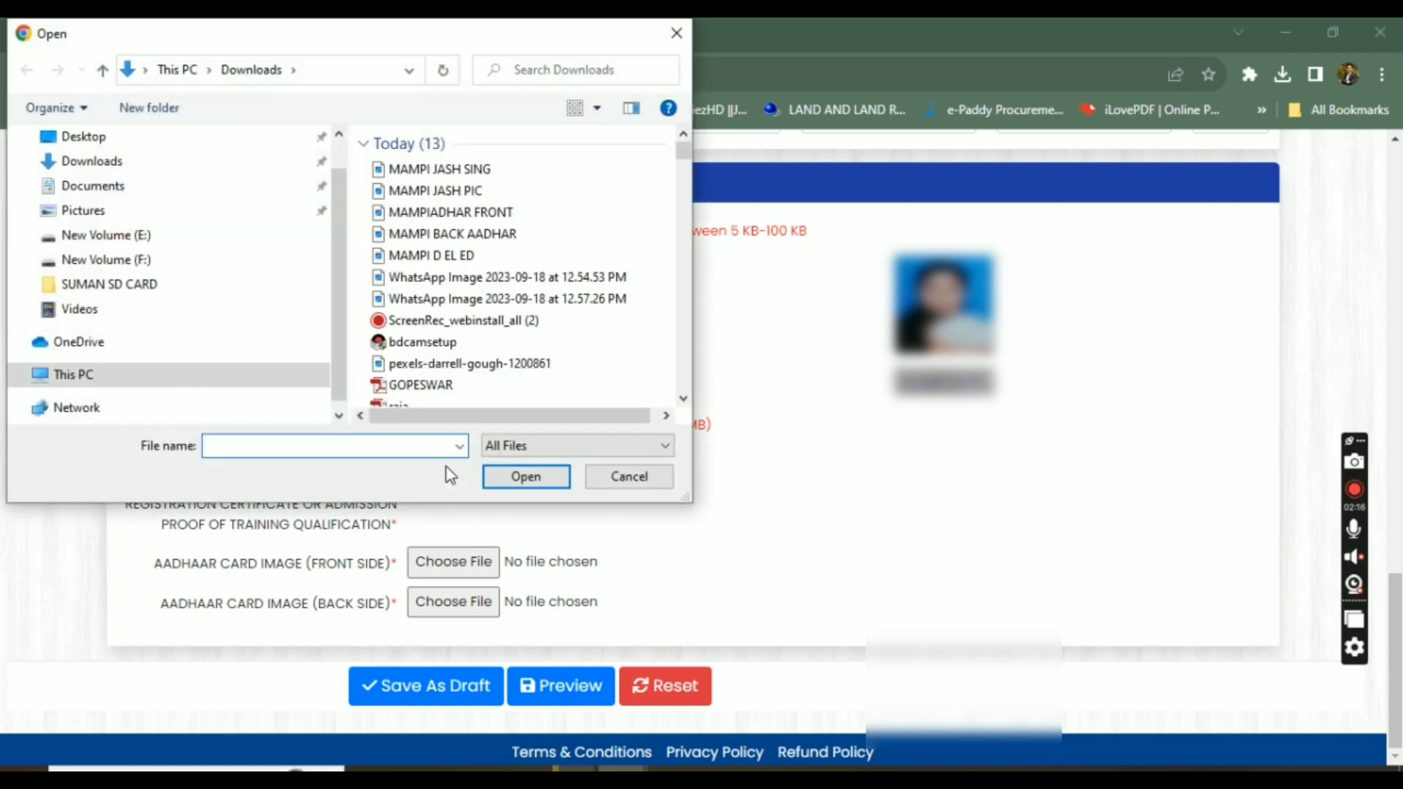
click(437, 260)
click(525, 477)
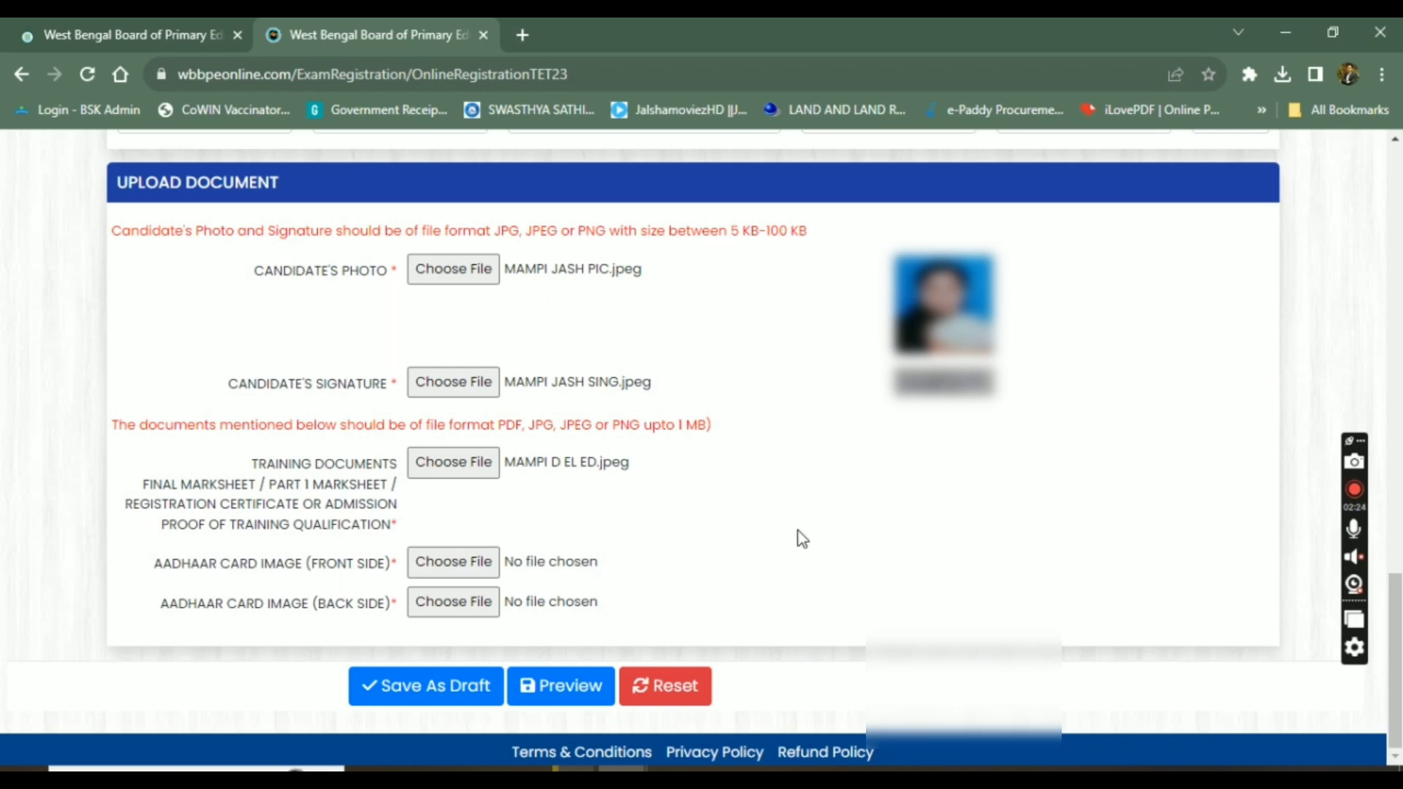
Step: Attach the Aadhaar card front-side and back-side images
click(453, 562)
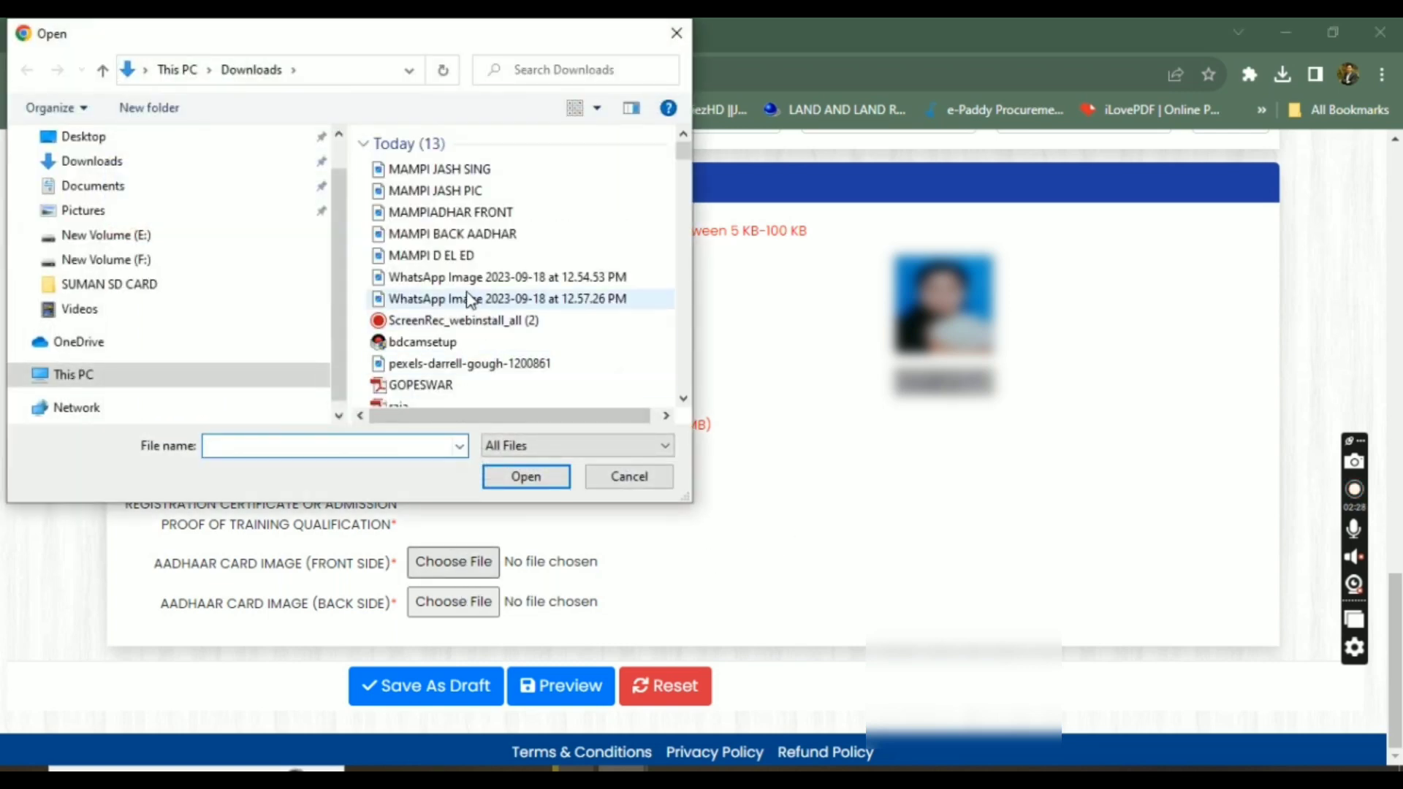
click(482, 213)
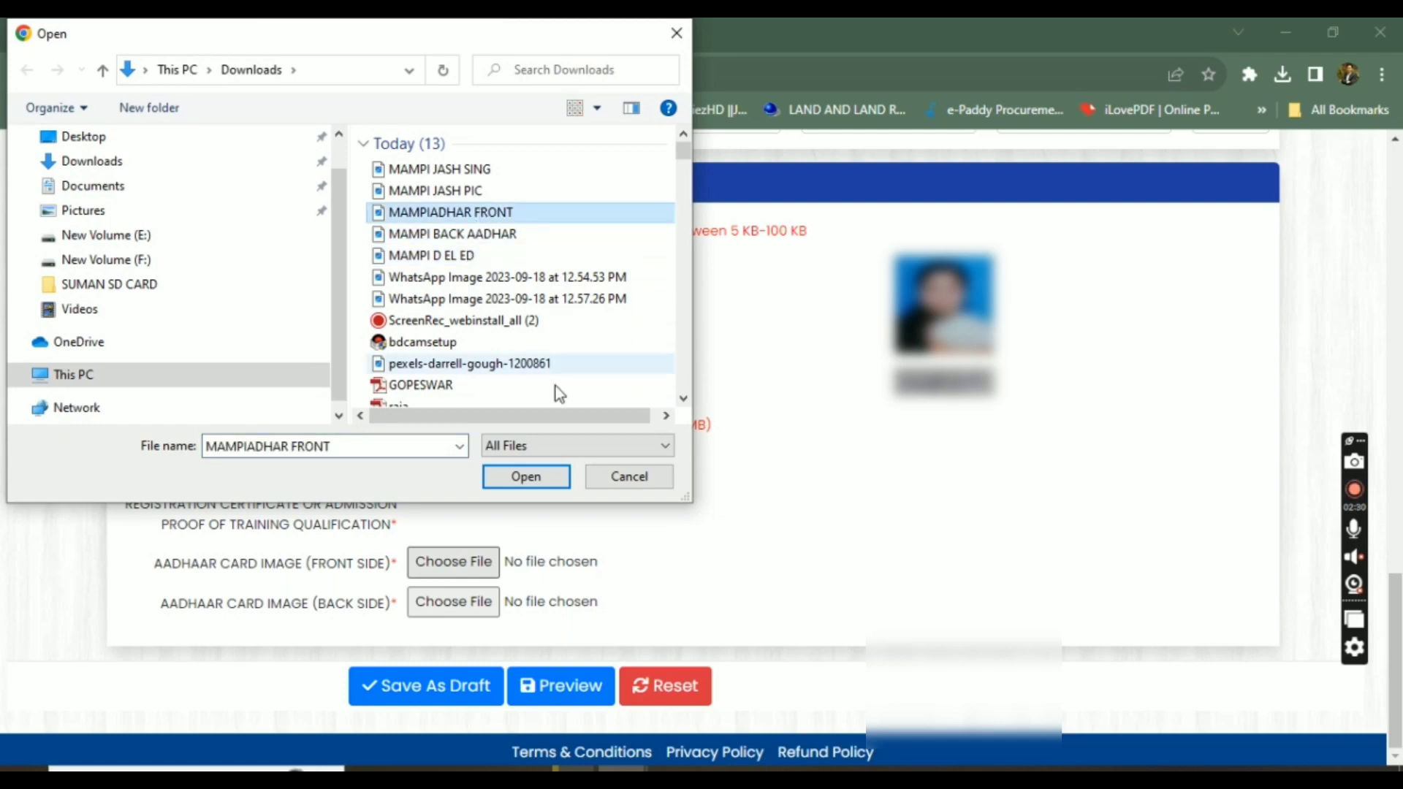
click(524, 476)
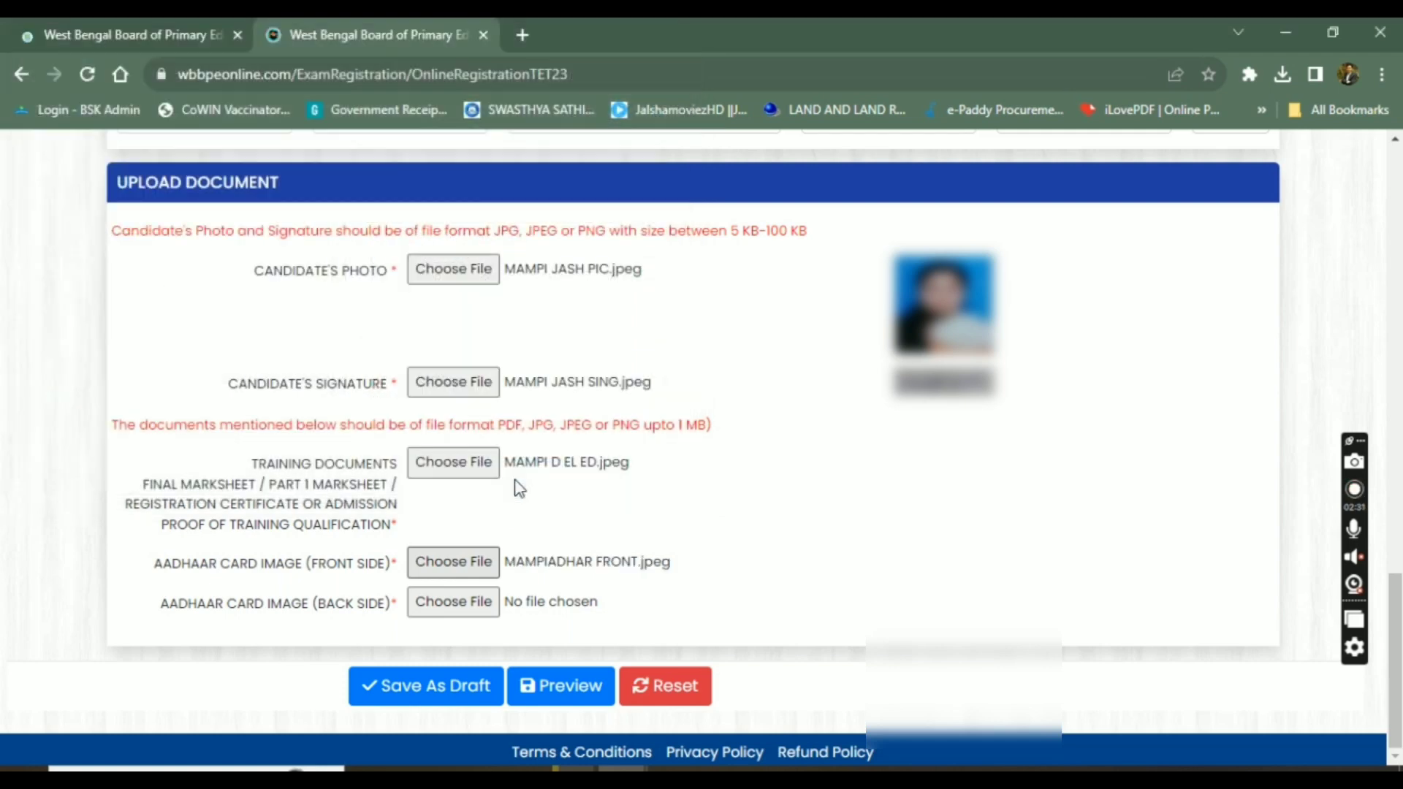
click(456, 610)
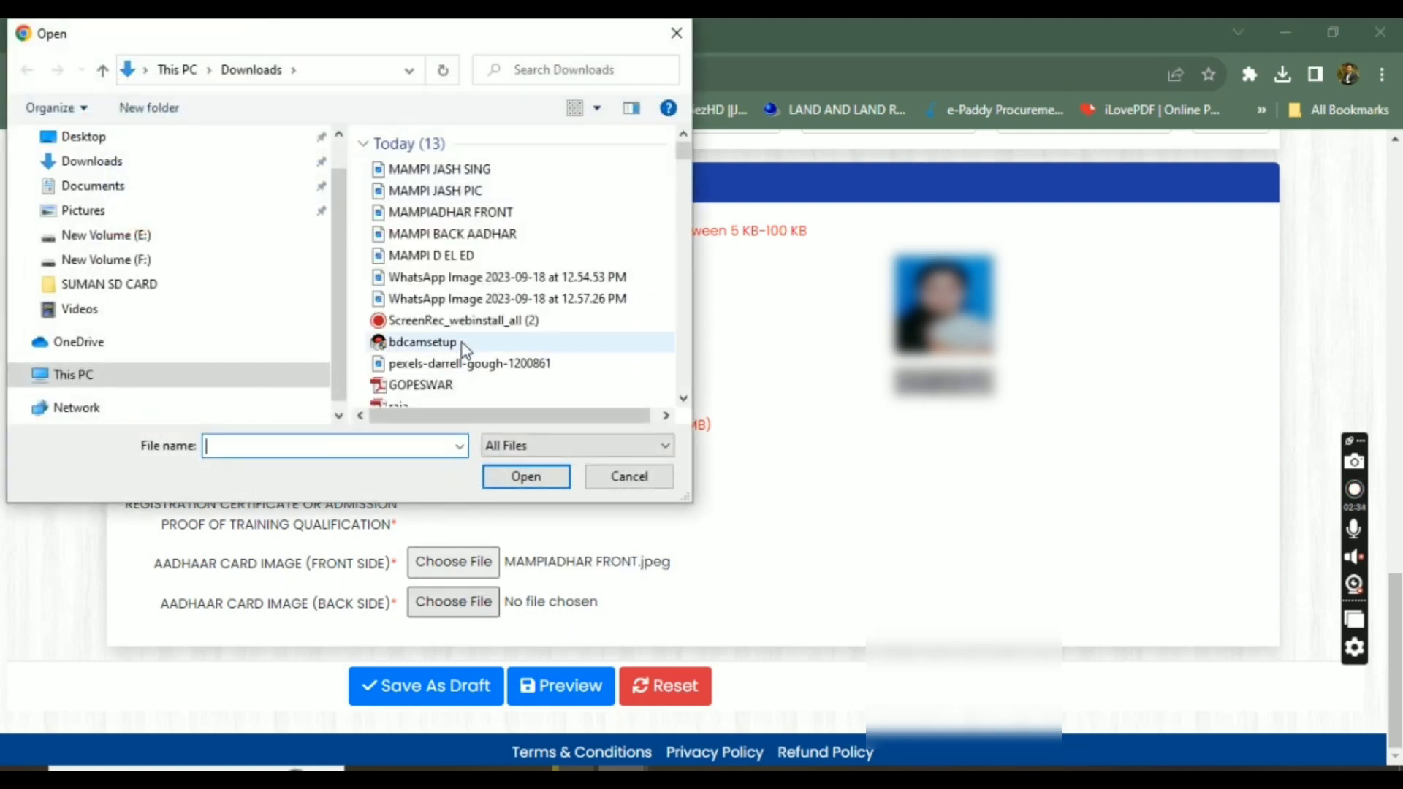
click(467, 233)
click(526, 477)
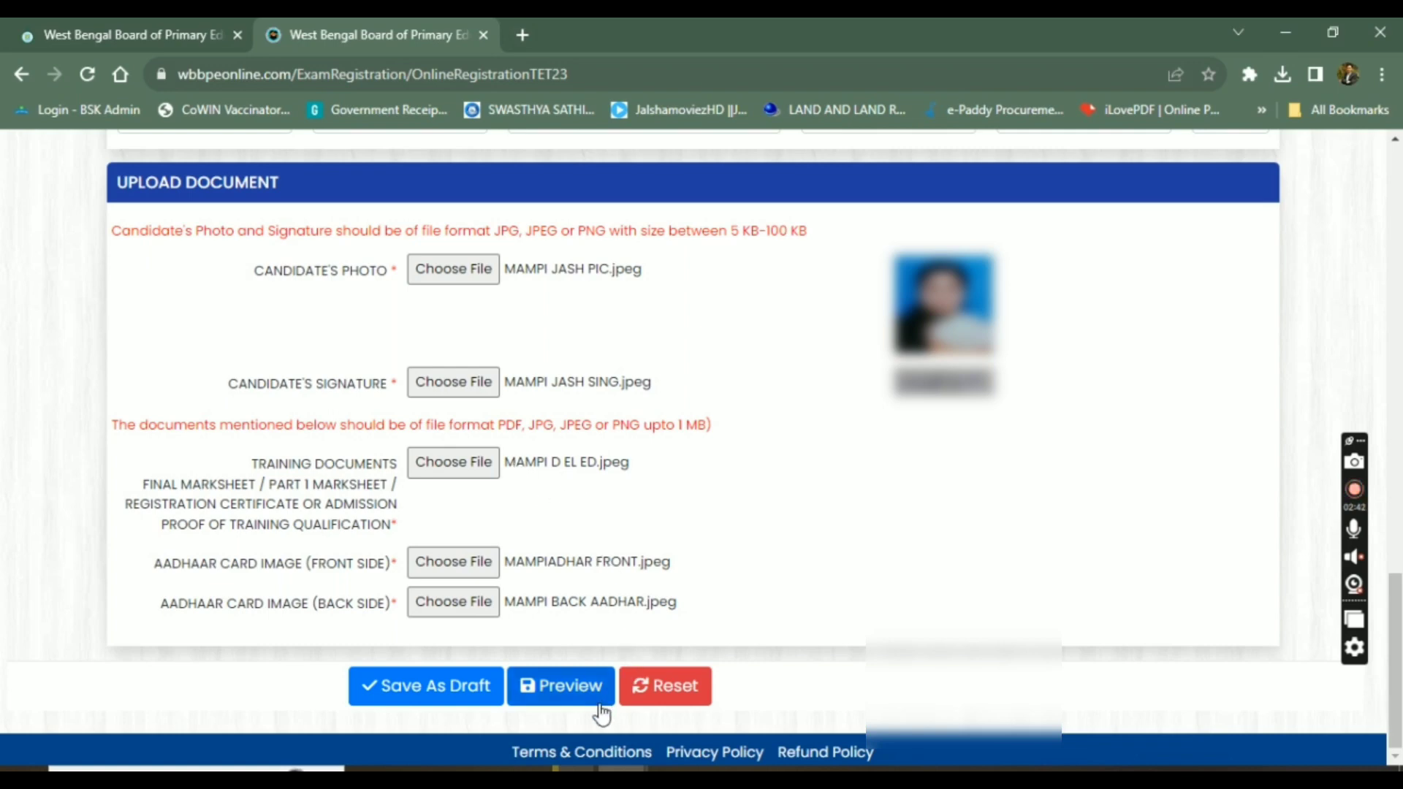
Step: Save the registration as a draft and open its preview
click(442, 698)
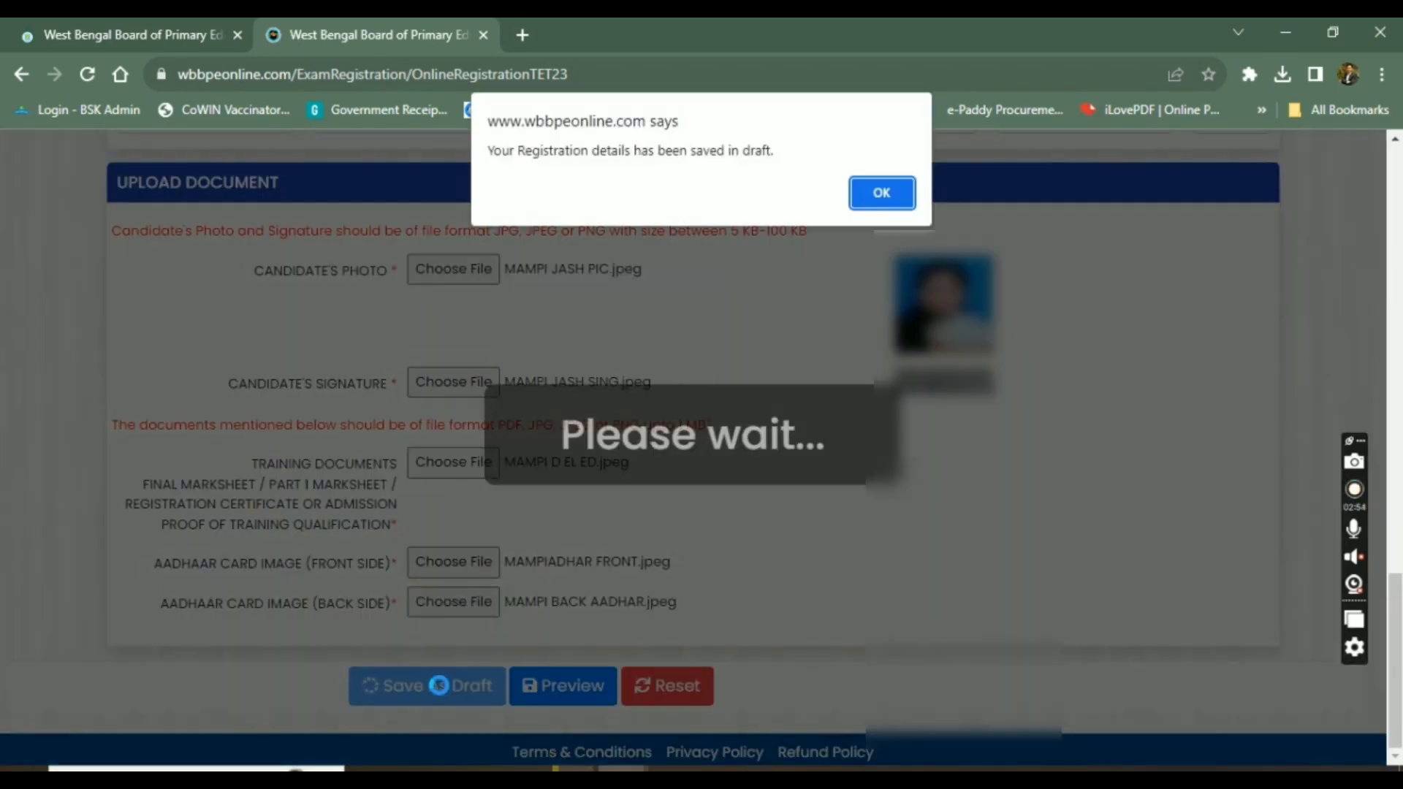
click(882, 195)
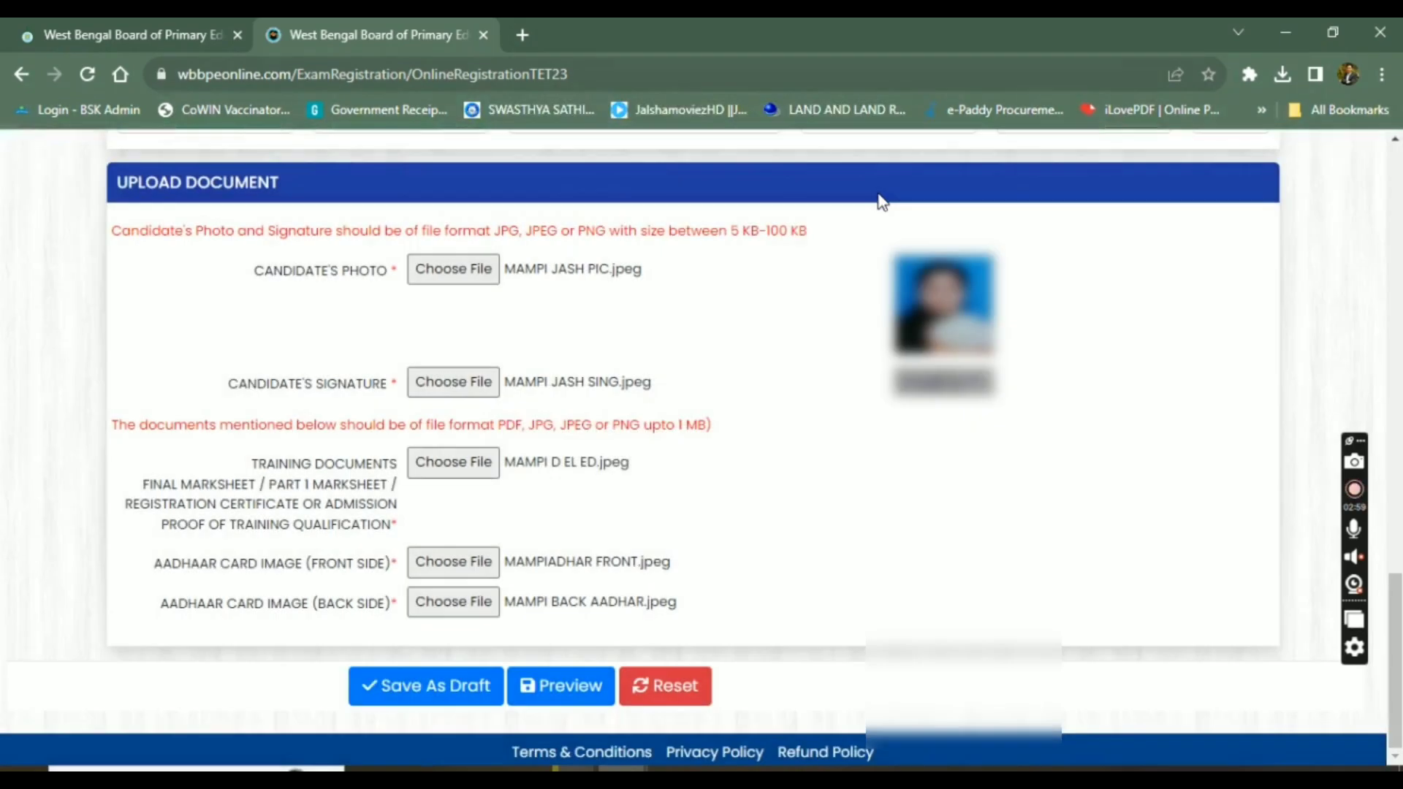
click(544, 698)
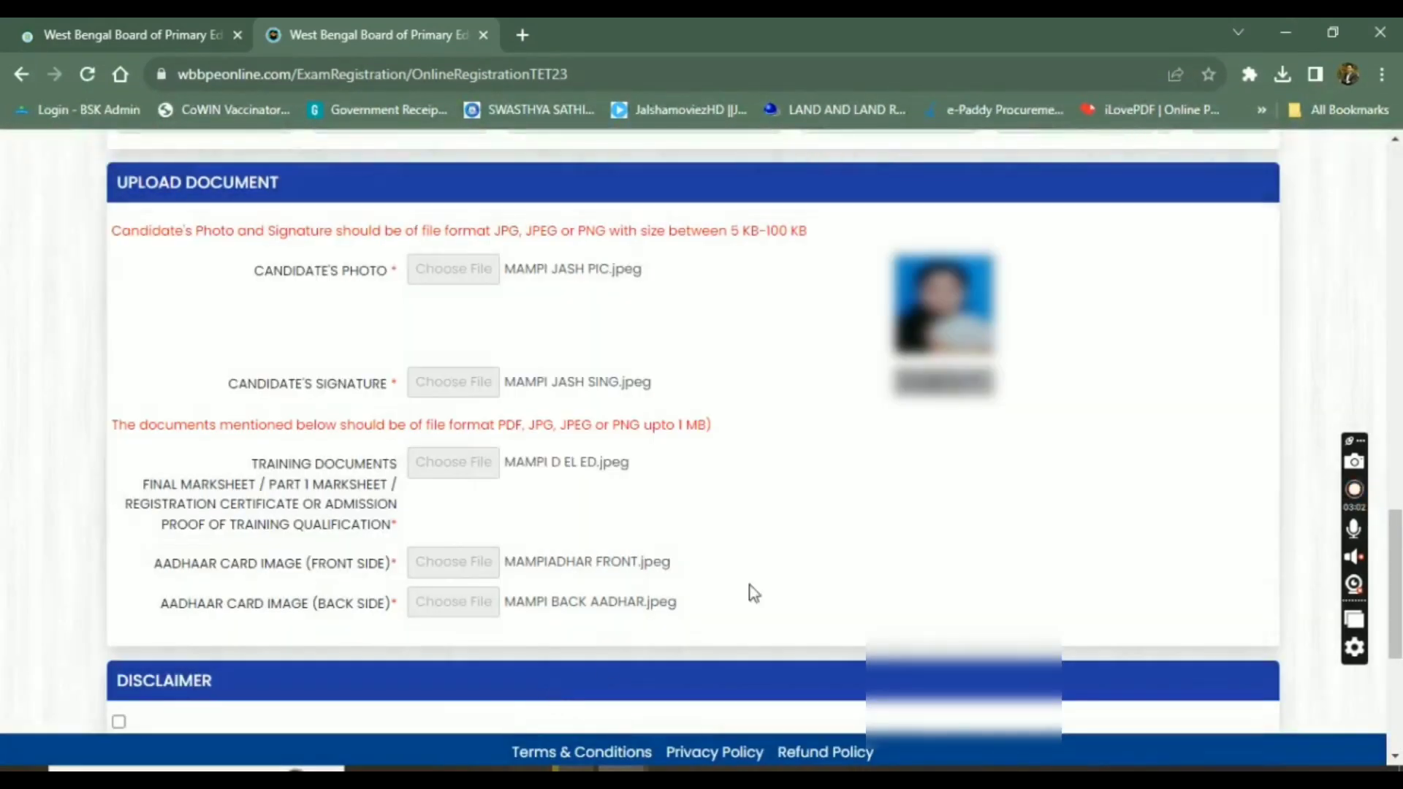
scroll(802, 533, down, 5)
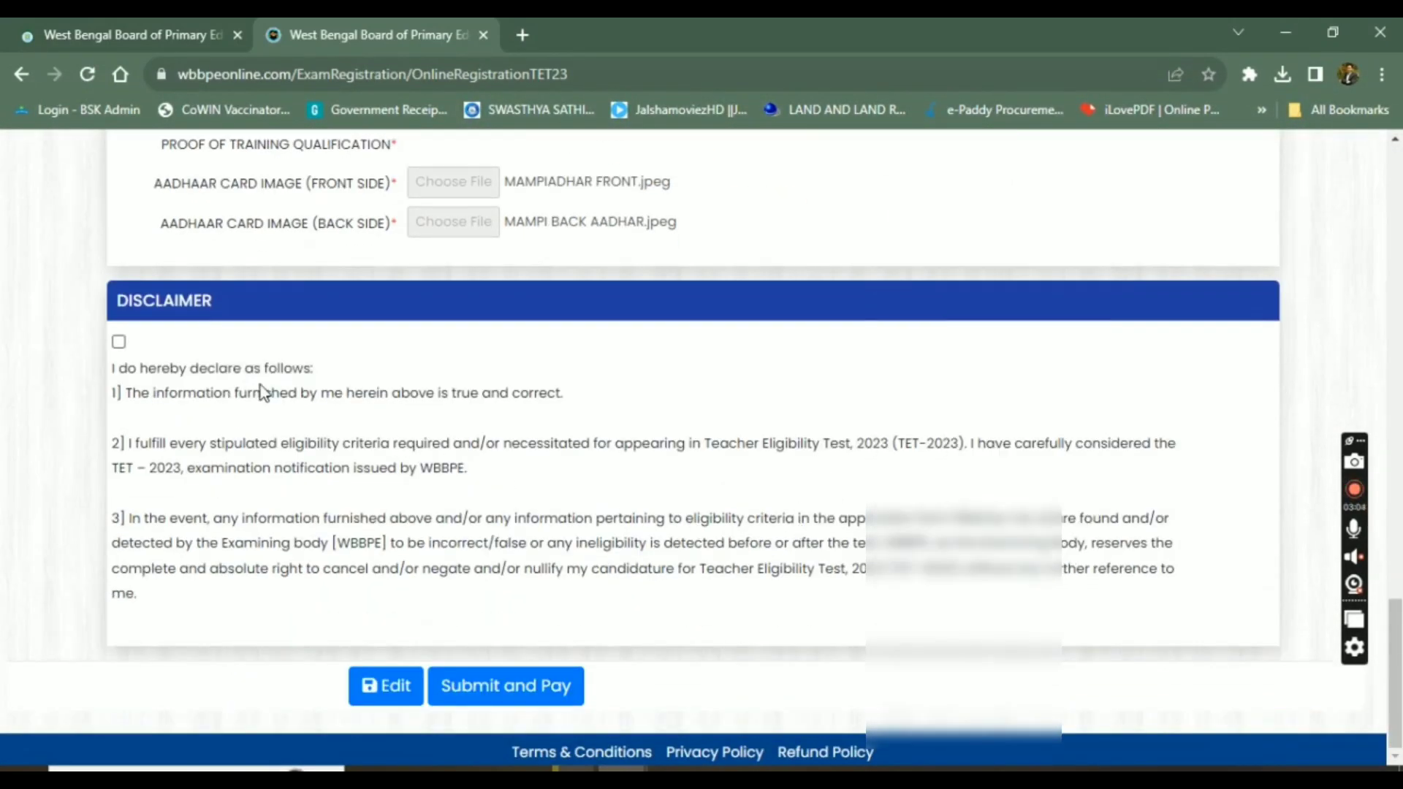
Step: Accept the disclaimer and submit the application to proceed to payment
click(120, 342)
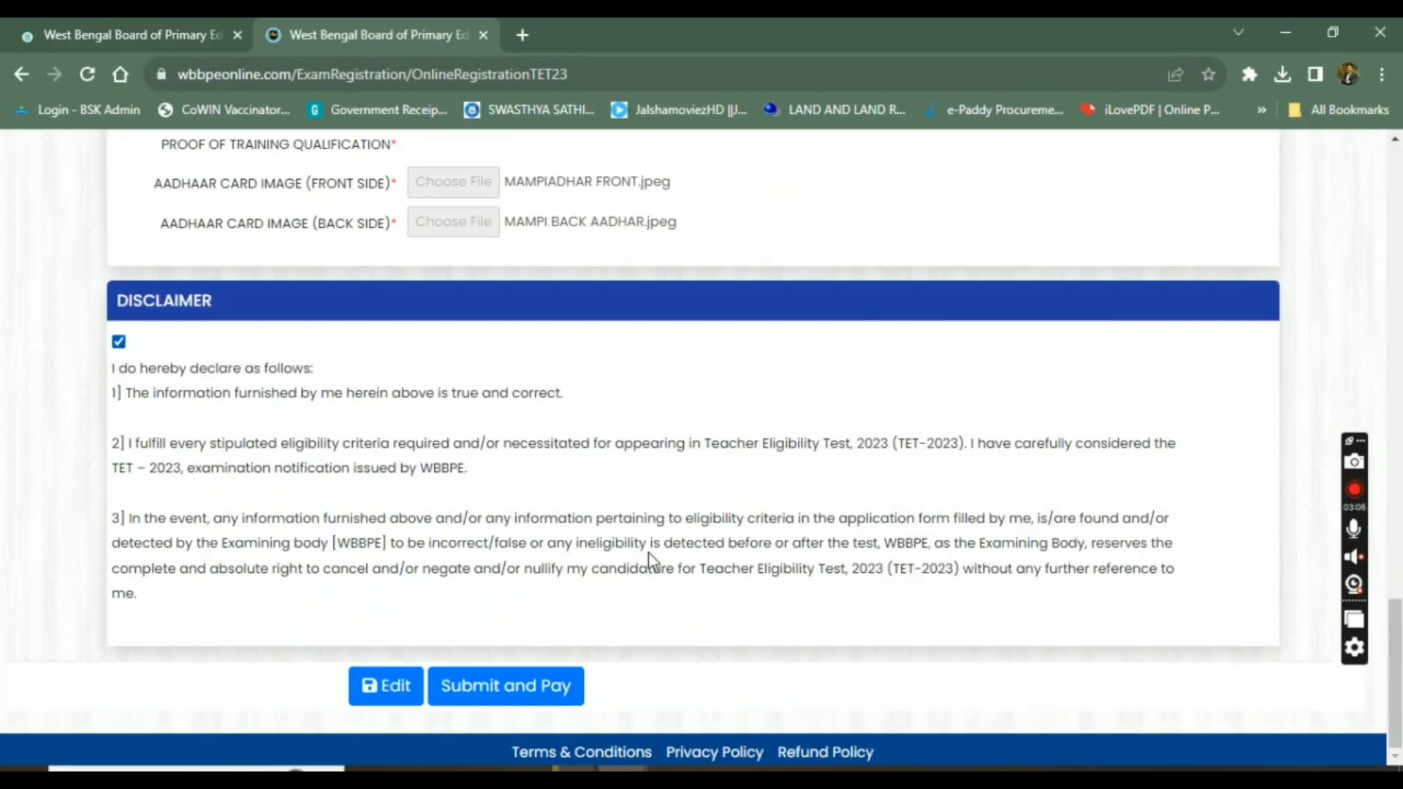
scroll(648, 552, up, 4)
scroll(649, 554, down, 3)
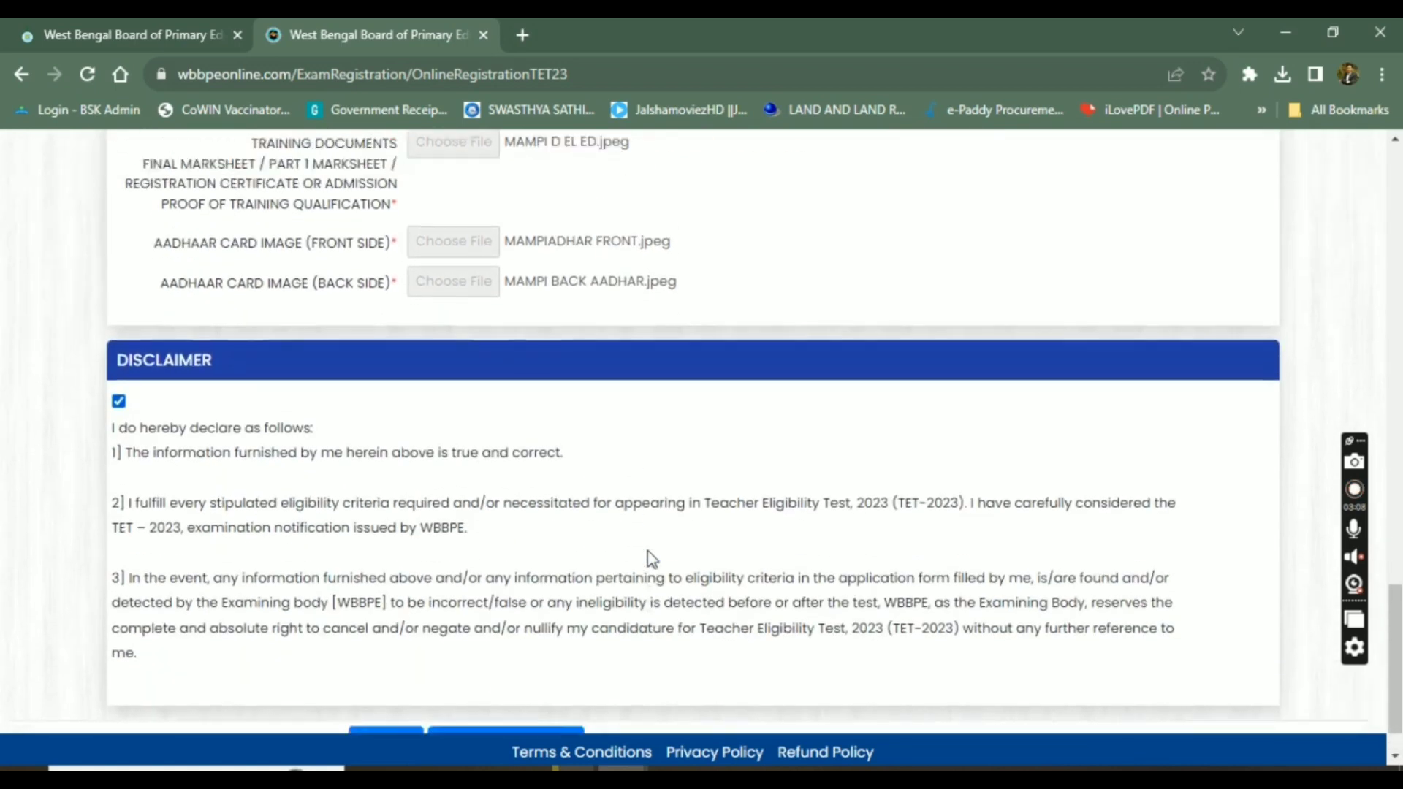
scroll(652, 559, up, 4)
scroll(652, 559, down, 5)
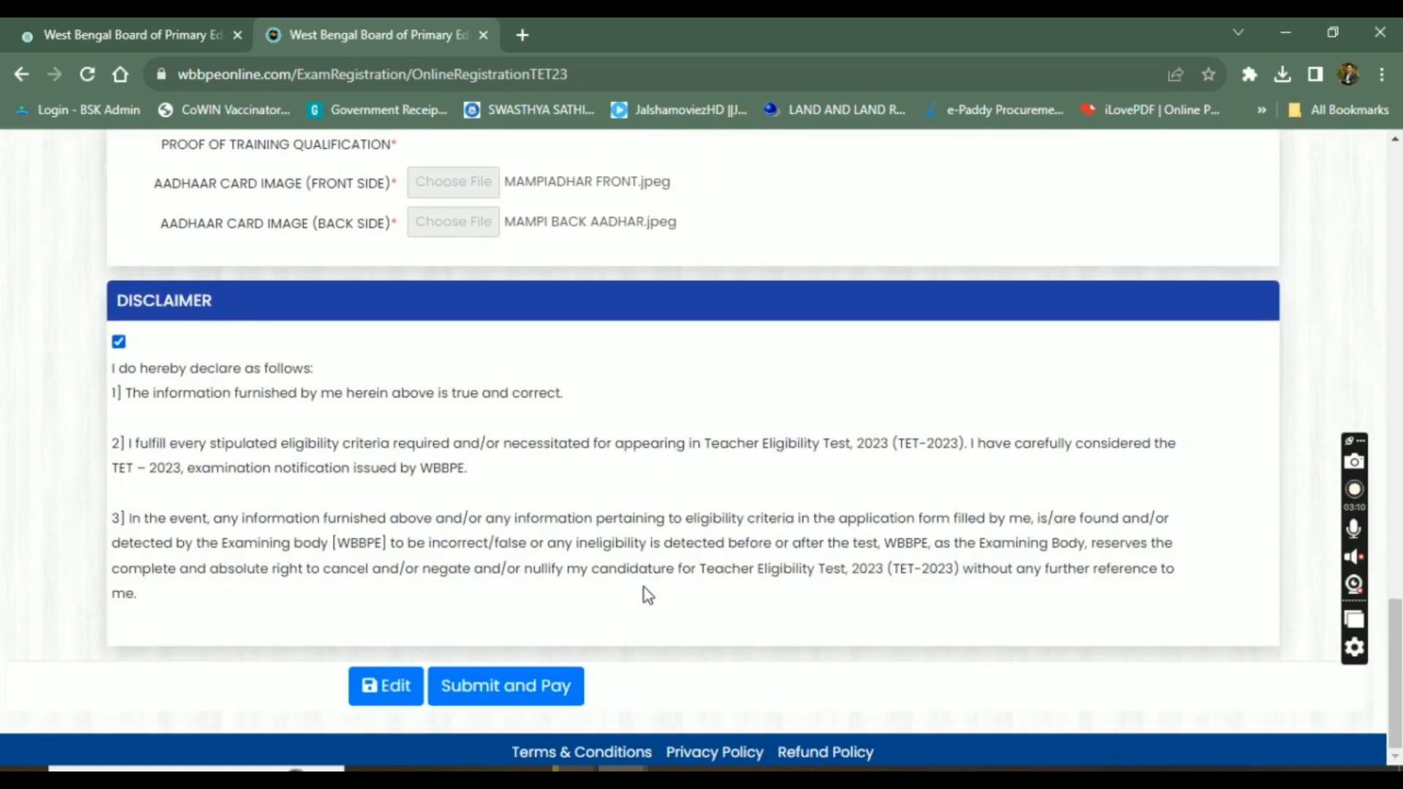
click(516, 695)
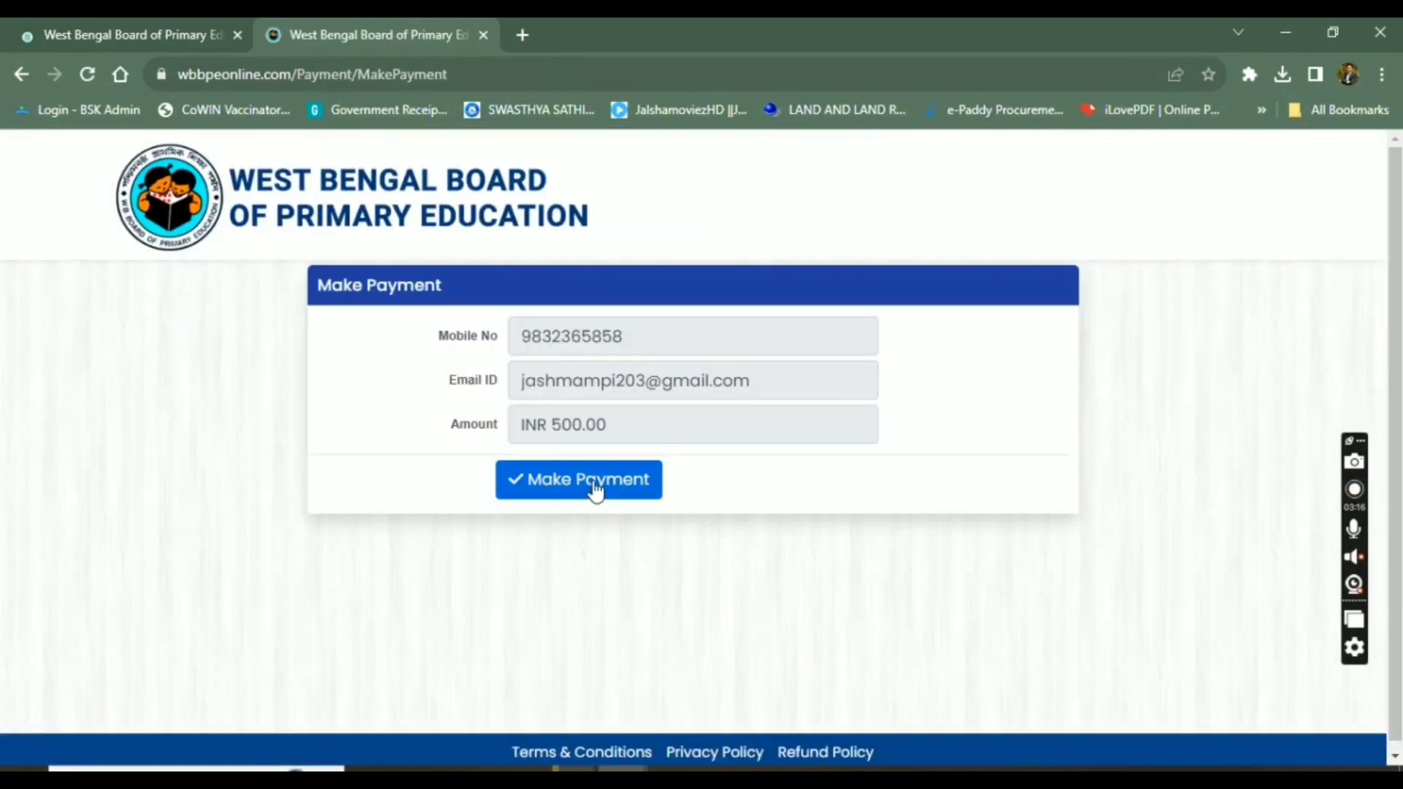
Step: Pay the ₹500 fee on BillDesk using a BHIM UPI QR code
click(594, 483)
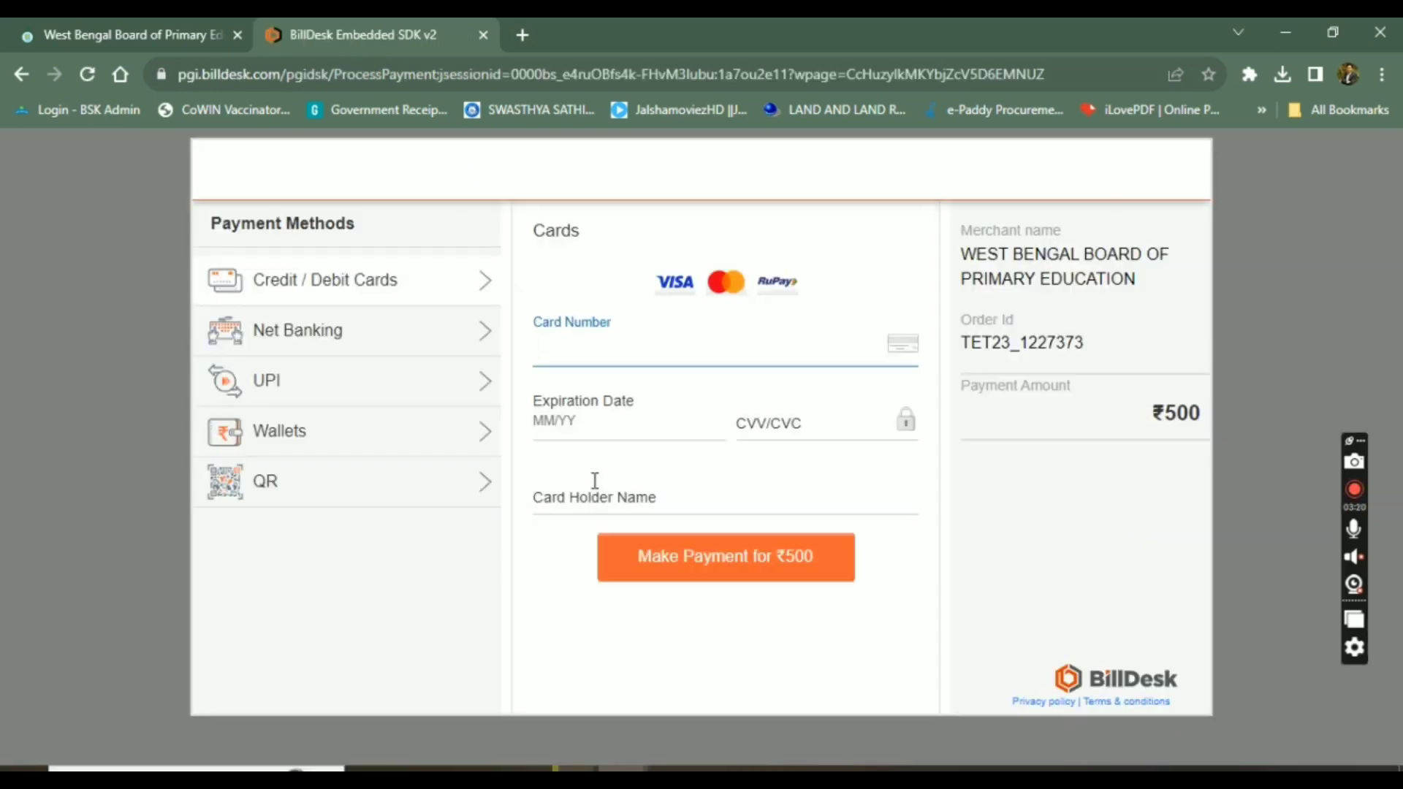
click(235, 496)
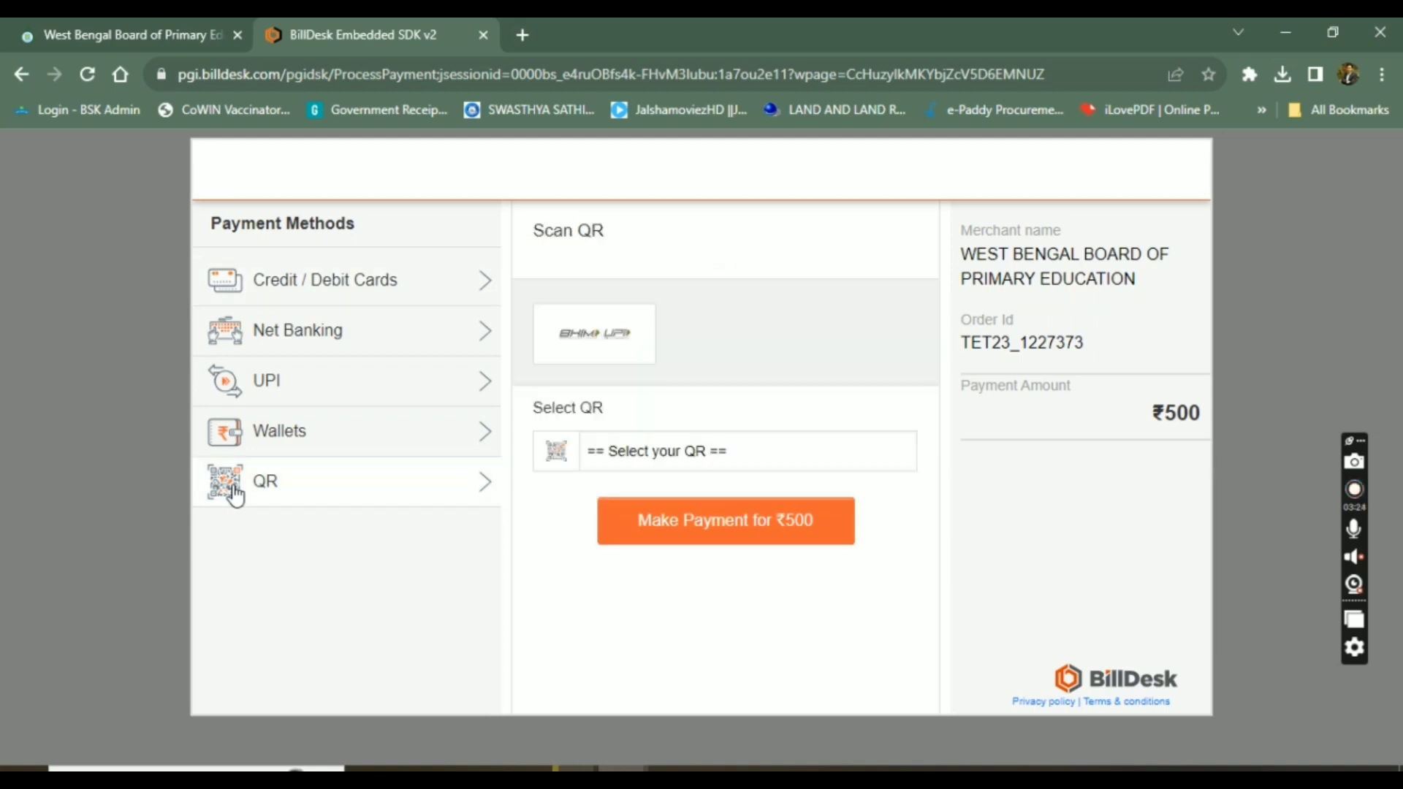
click(638, 454)
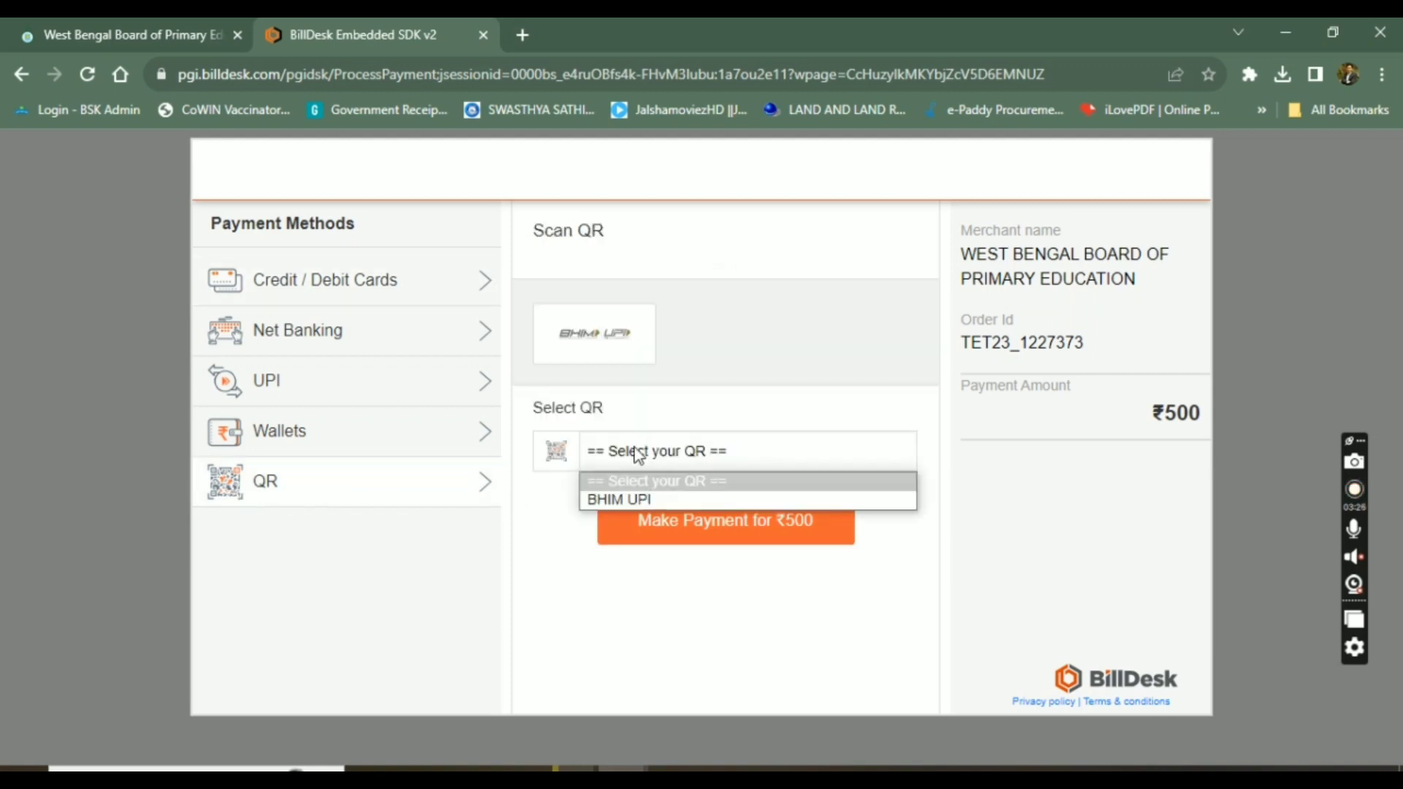
click(629, 500)
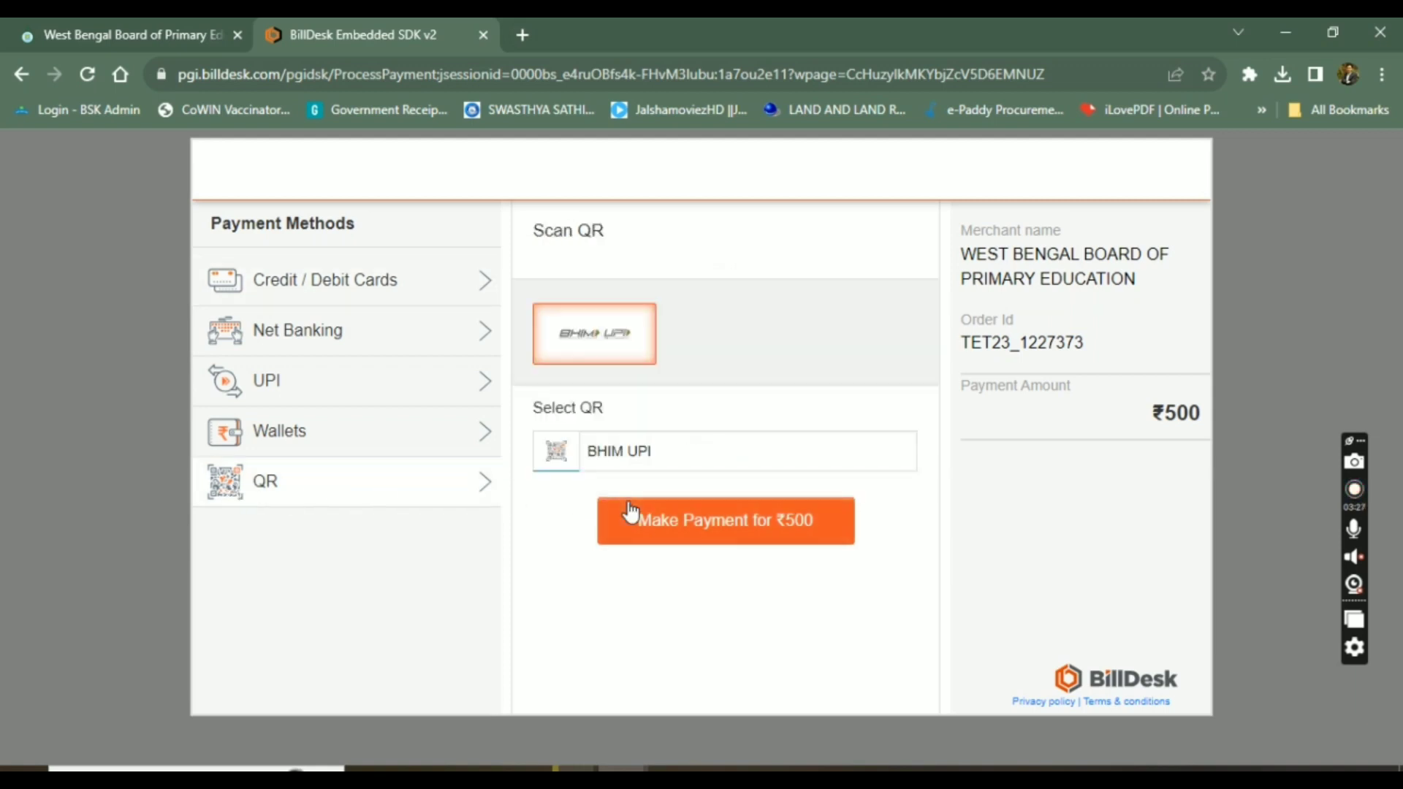
click(783, 539)
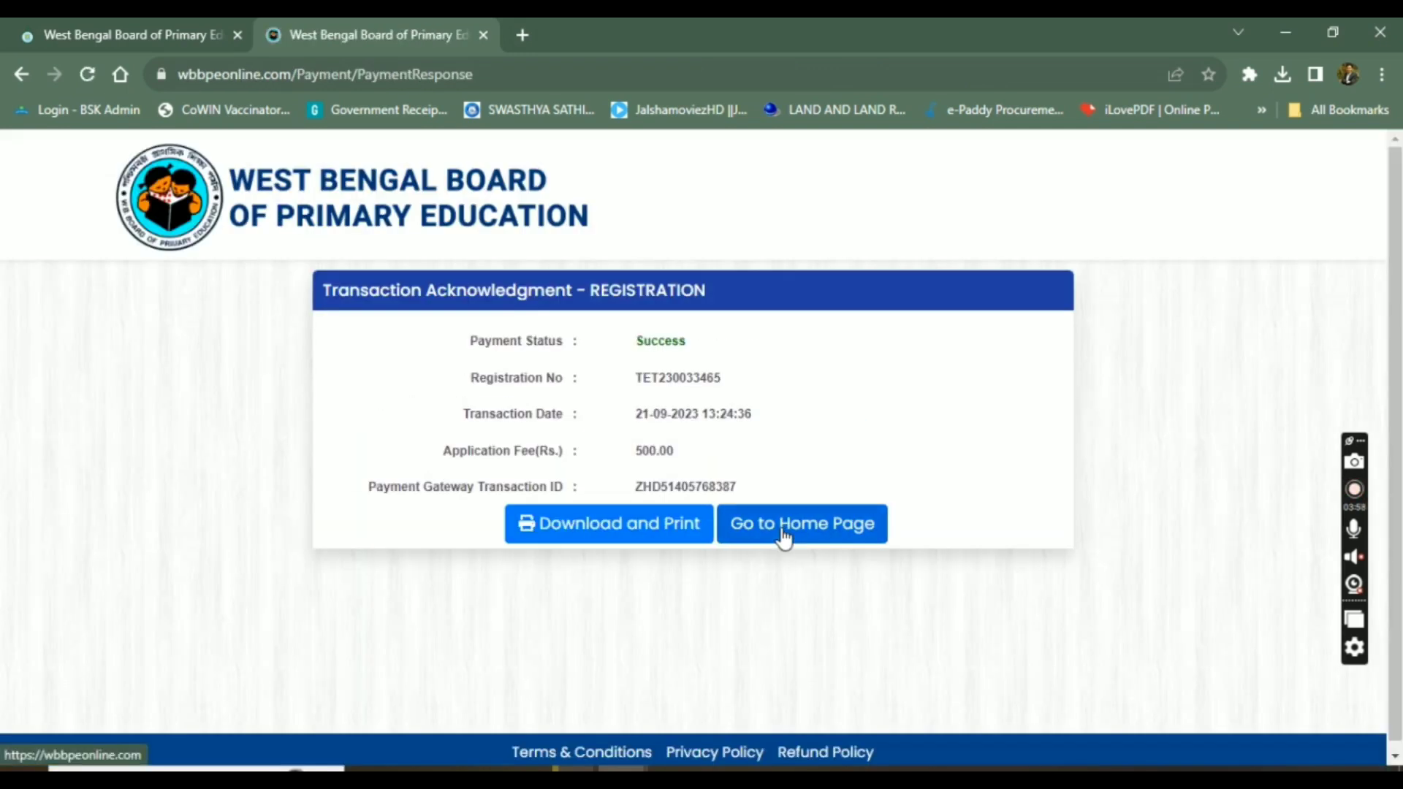
Step: Print the transaction acknowledgment to a PDF saved in Downloads
click(640, 524)
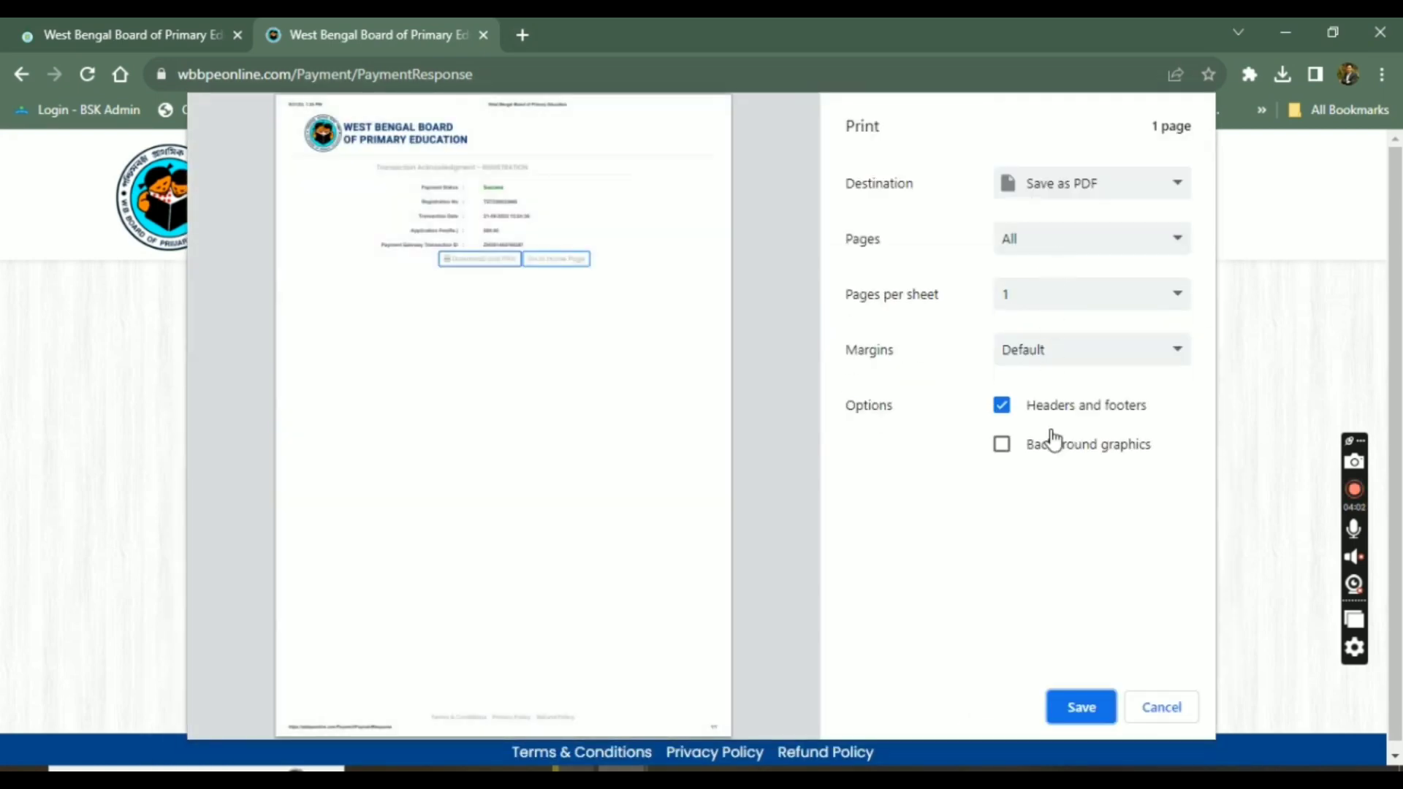
click(1081, 708)
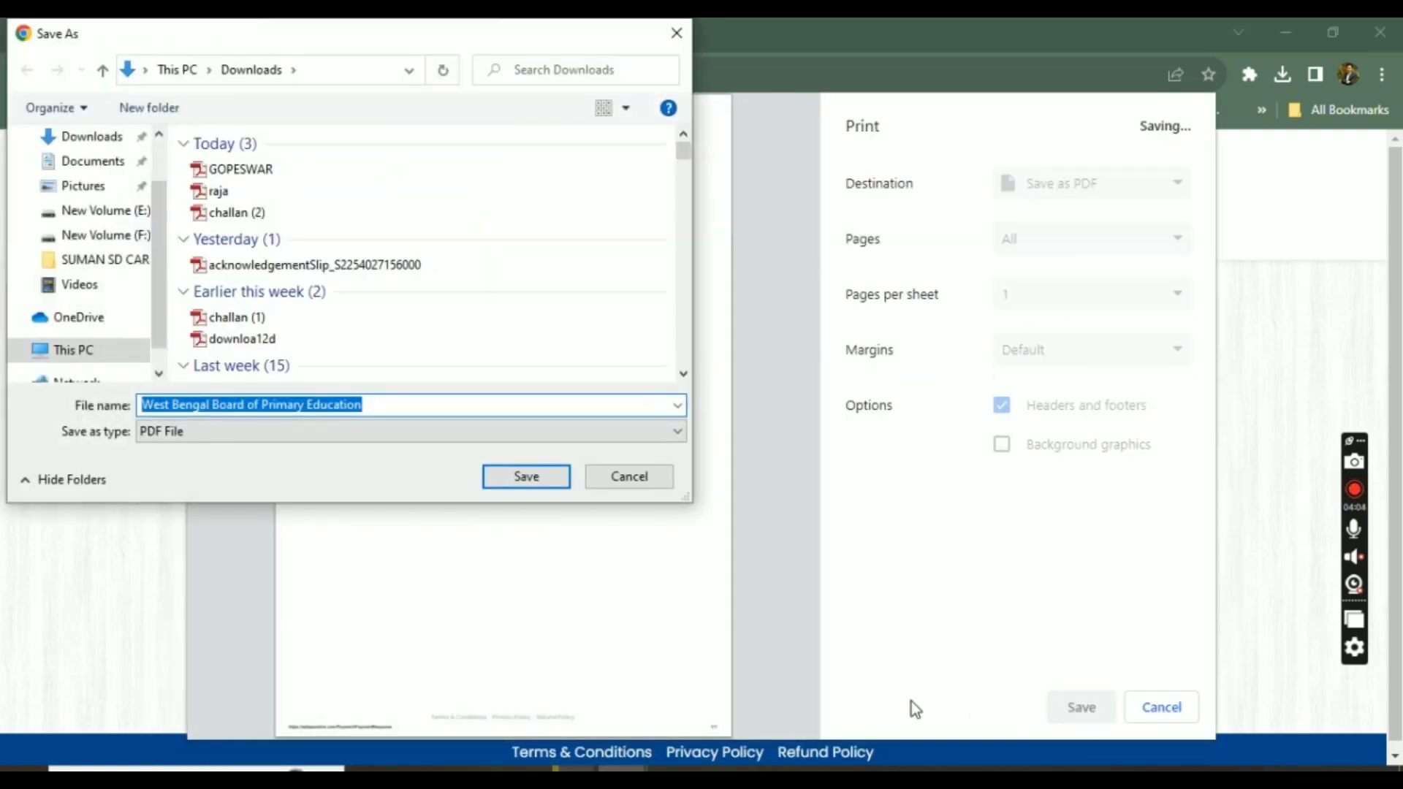
click(504, 477)
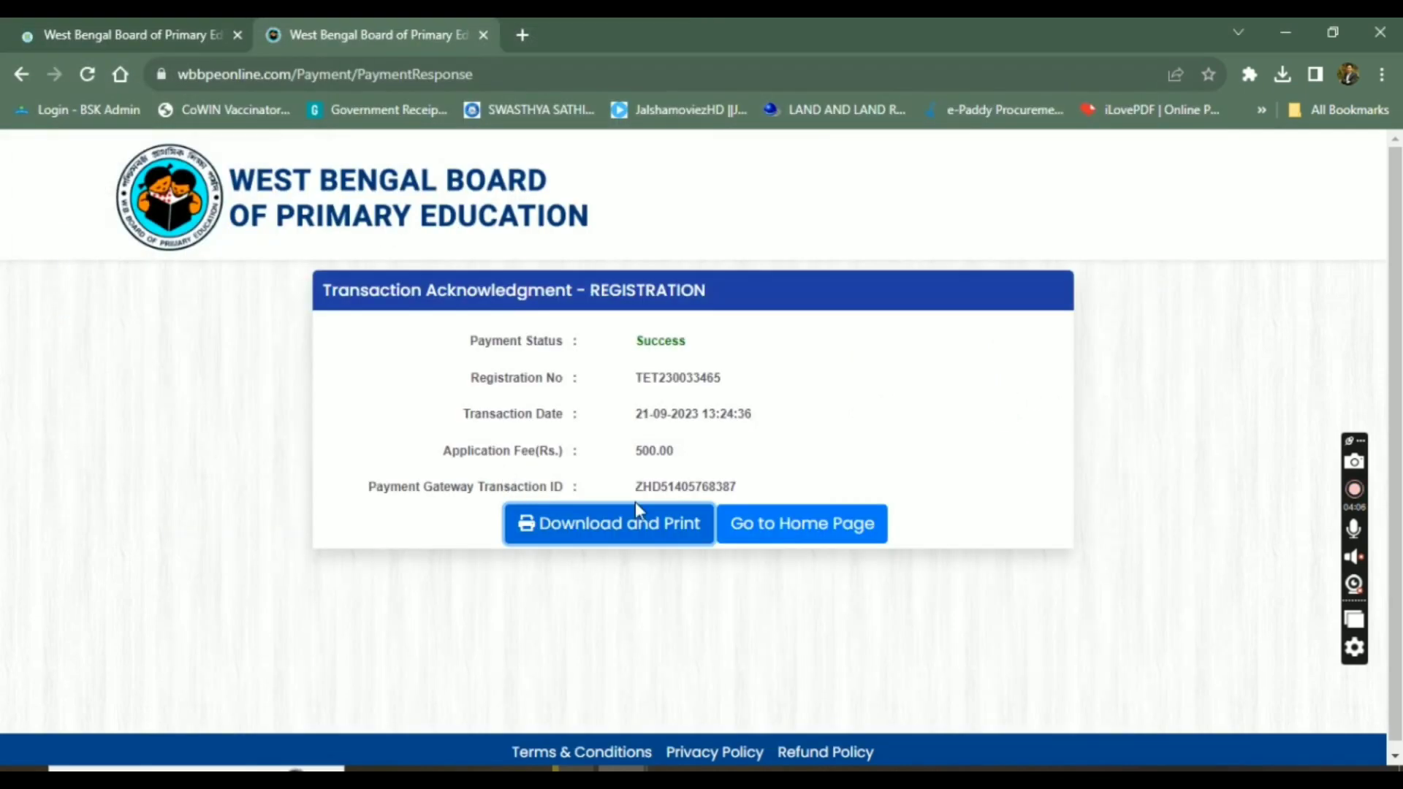